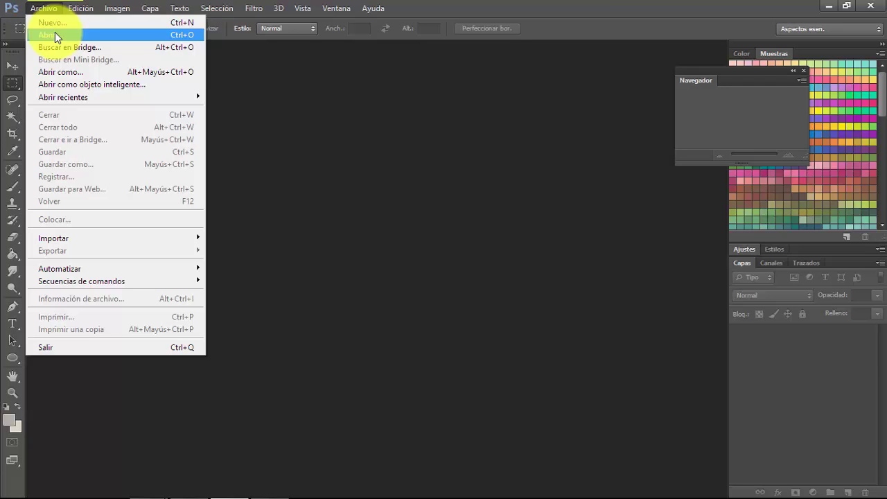
Open the line-art file tumblr_n6bektR2IP1qj313eo2_500.gif from the DBZMANGA folder
left_click(55, 35)
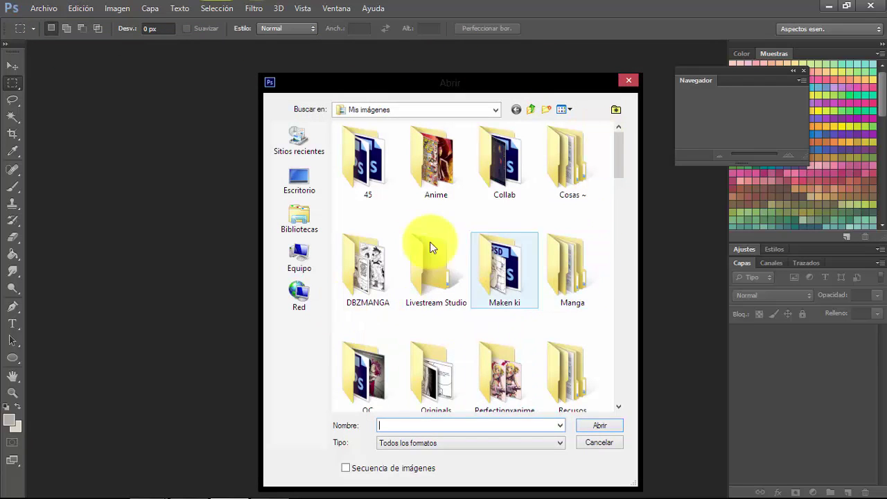
double_click(380, 260)
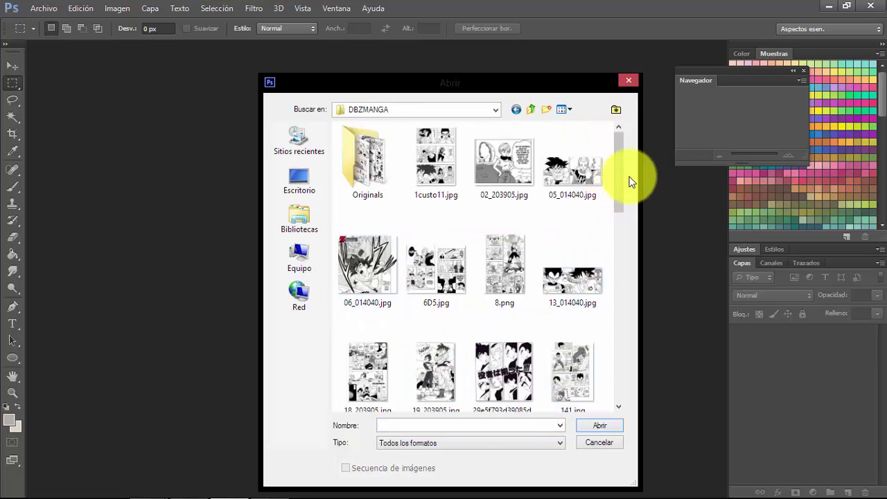
left_click_drag(620, 190, 611, 369)
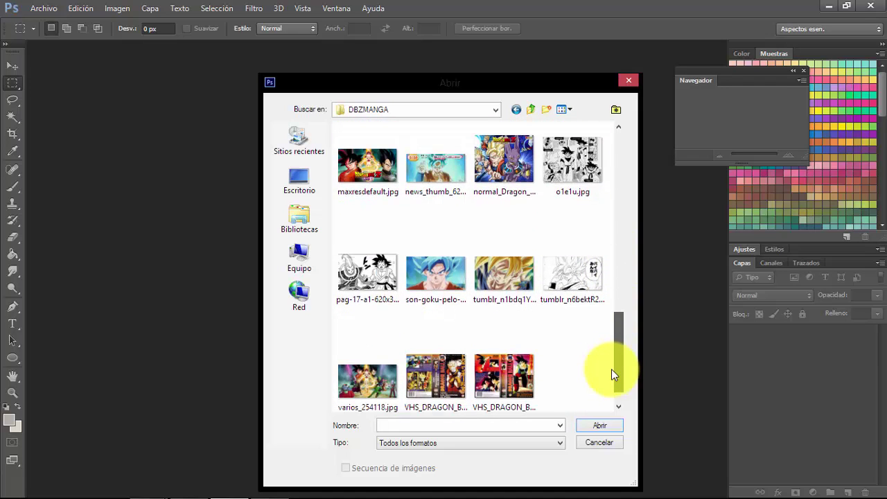
double_click(581, 288)
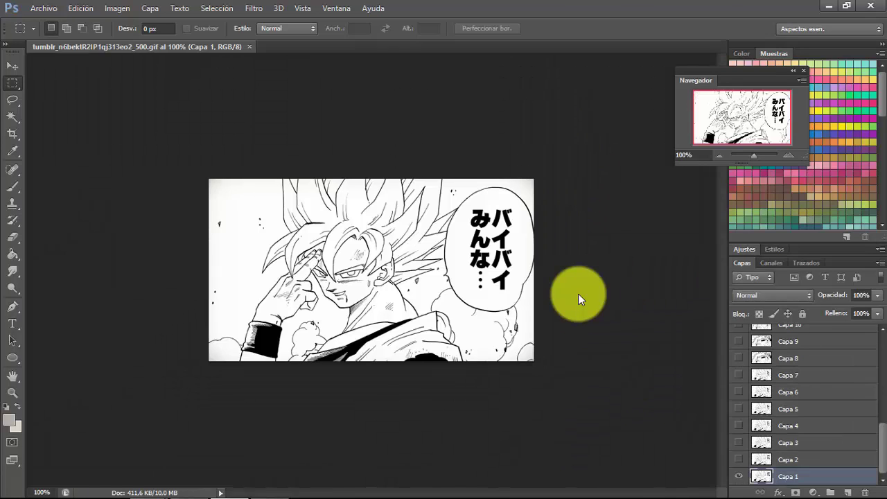
Delete layers Capa 2 through Capa 25, keeping only Capa 1
left_click(793, 458)
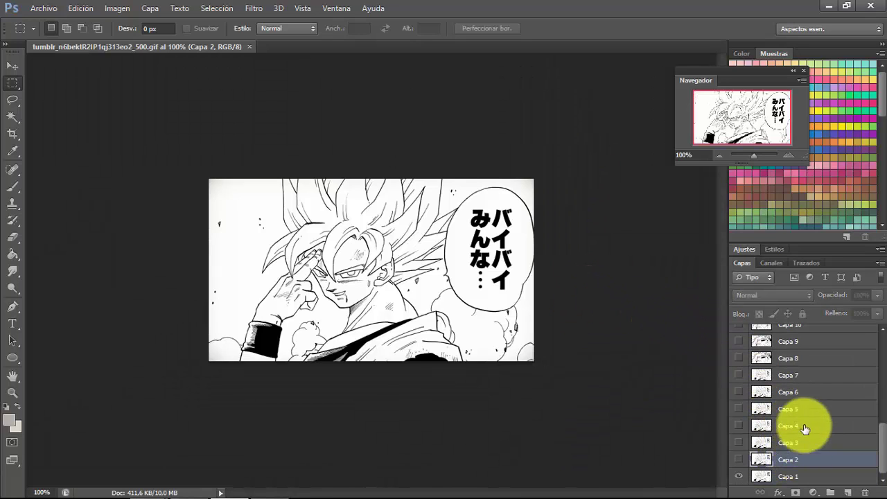
scroll(812, 386, "up", 5)
scroll(813, 383, "up", 3)
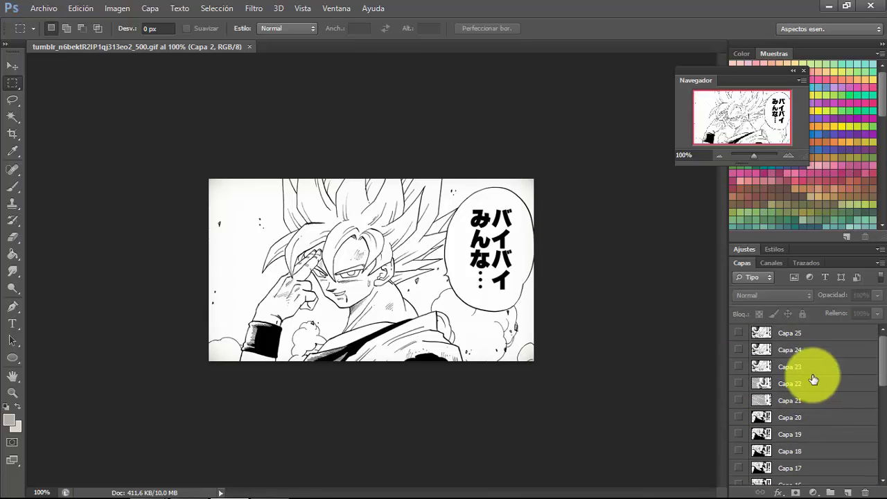
left_click(819, 335, "shift")
left_click_drag(818, 335, 865, 492)
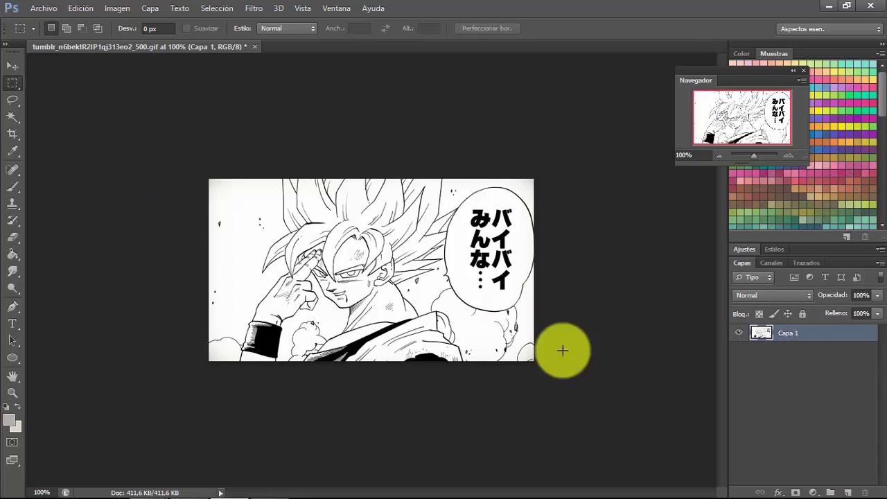
Set the image resolution to 300 pixels per inch with resampling and constrained proportions
left_click(13, 66)
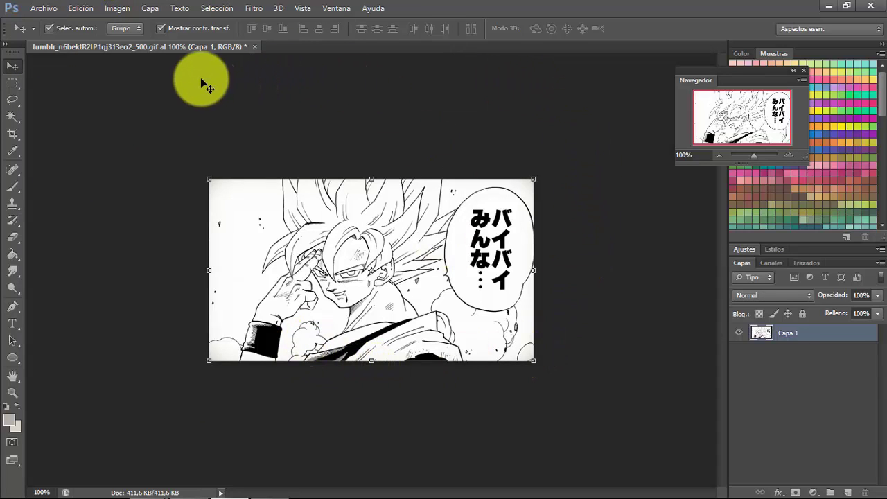
left_click(119, 15)
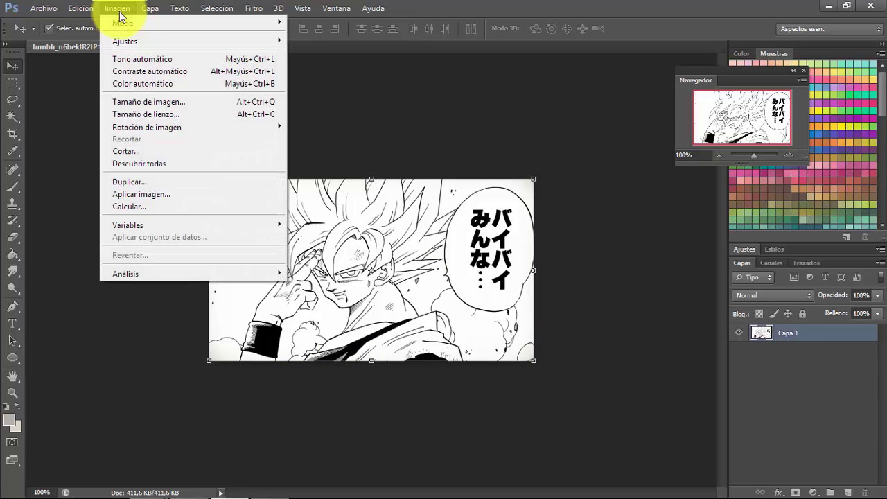
left_click(171, 102)
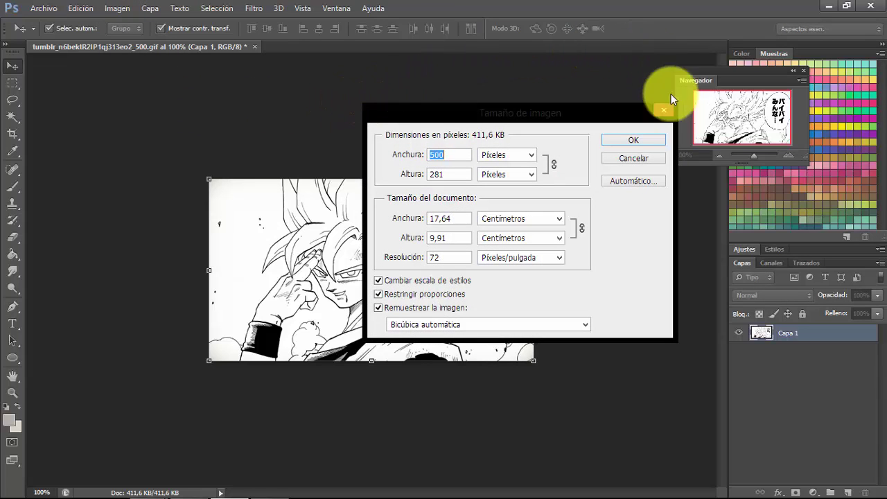
left_click(465, 258)
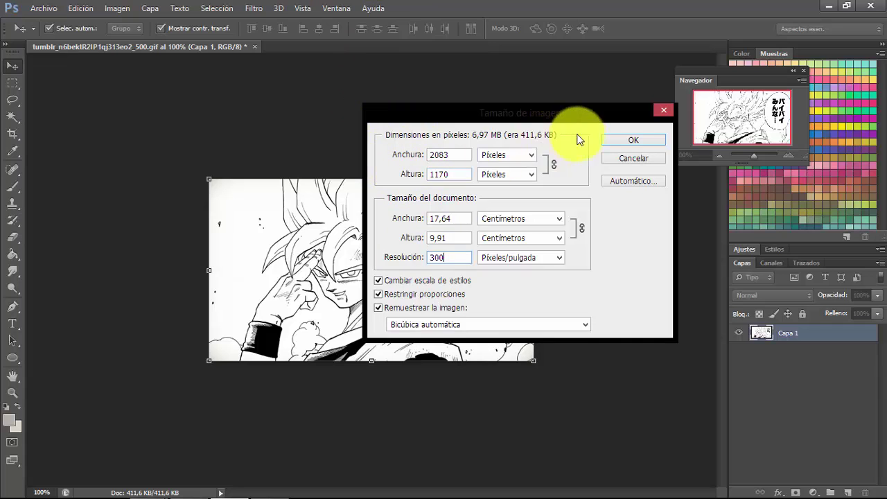
left_click(629, 139)
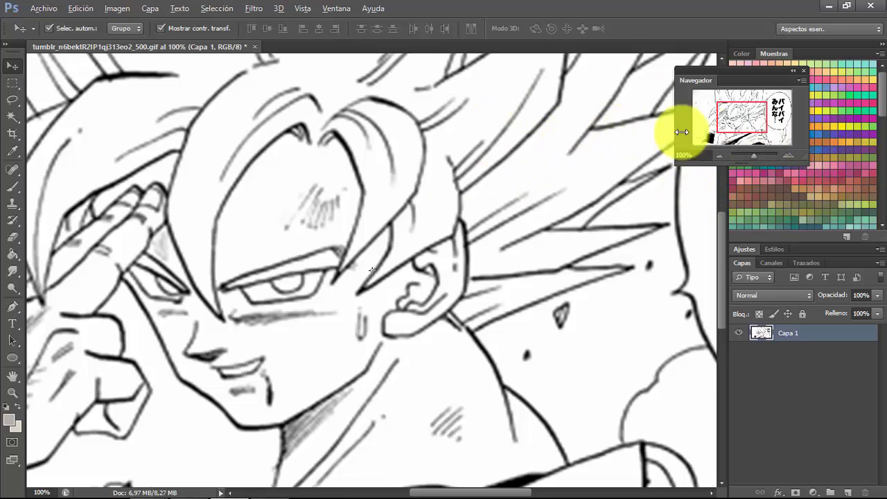
Add a new empty layer above Capa 1 with Normal mode and 100% opacity
key("alt")
left_click_drag(710, 81, 681, 75)
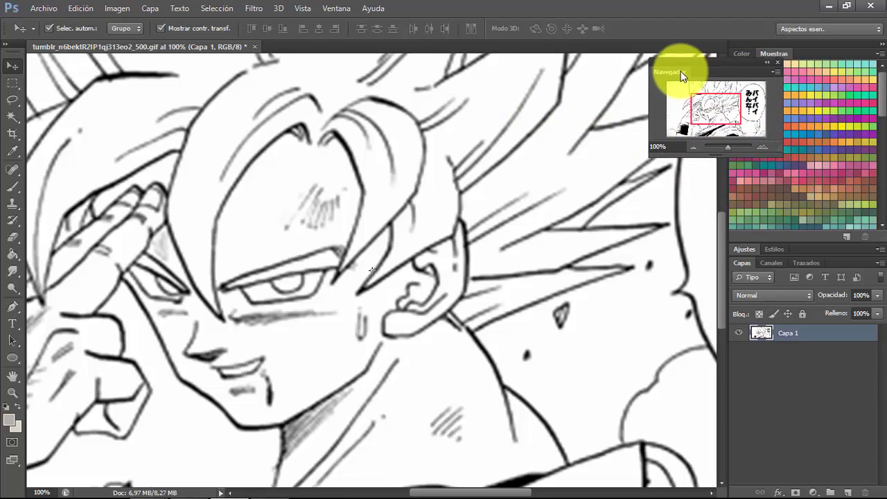
left_click_drag(727, 148, 724, 149)
left_click(845, 380)
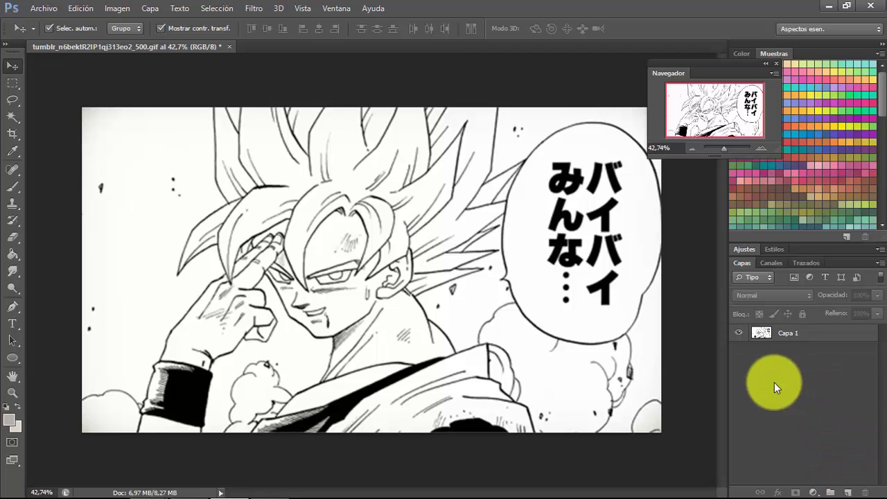
left_click(151, 9)
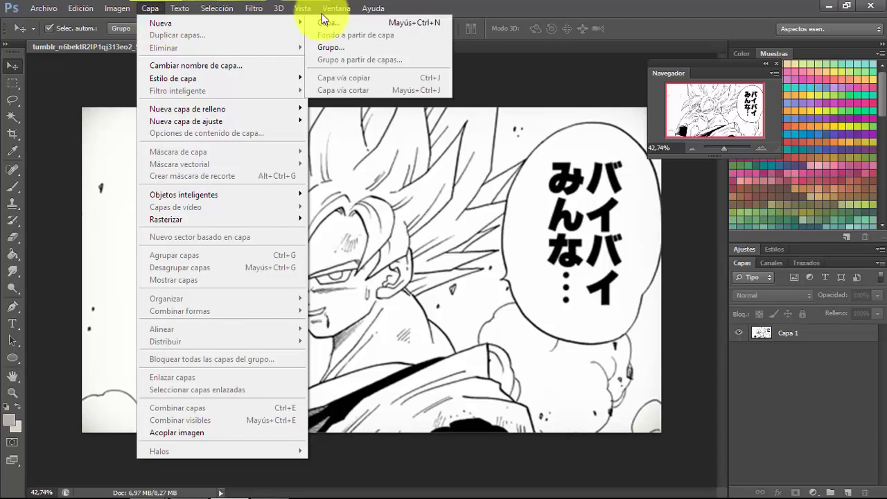
left_click(154, 8)
left_click(161, 8)
mouse_move(200, 22)
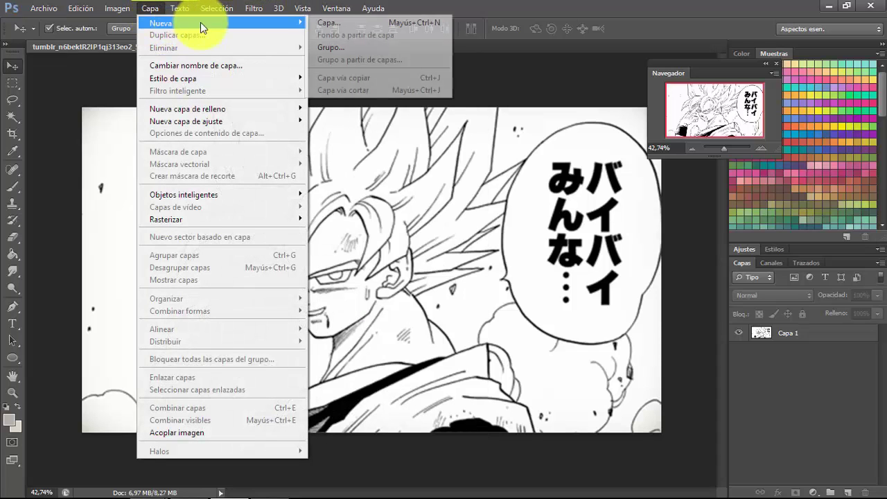
left_click(324, 24)
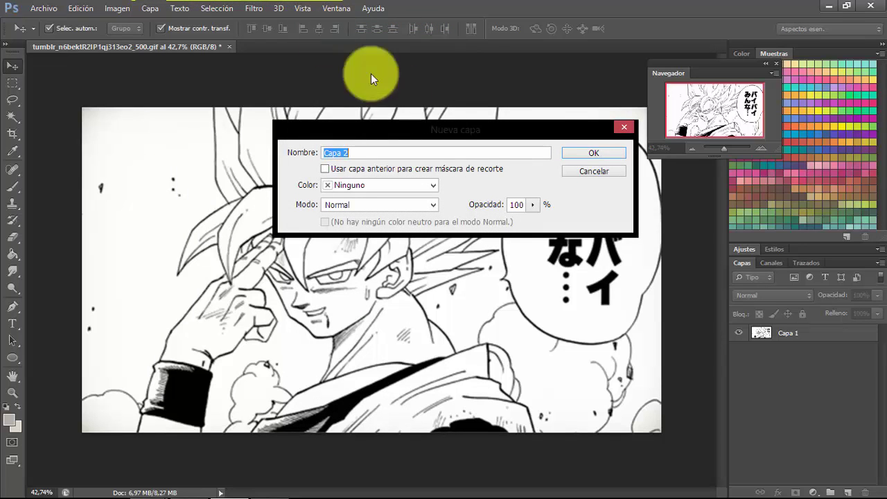
left_click(601, 154)
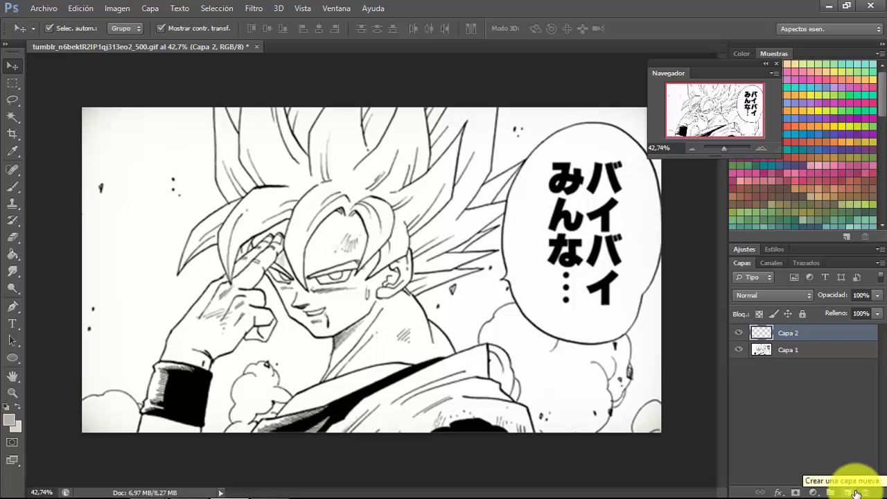
Add another empty layer on top of the stack and move Capa 2 beneath Capa 1
left_click(857, 493)
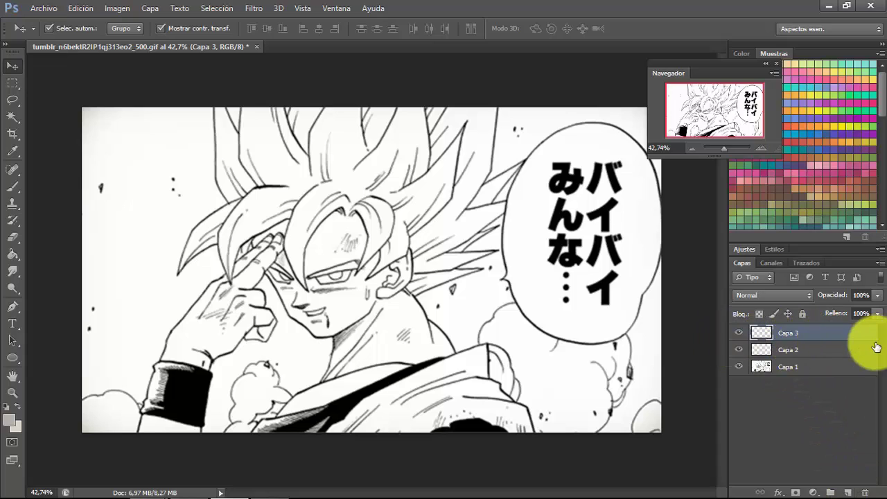
left_click(825, 351)
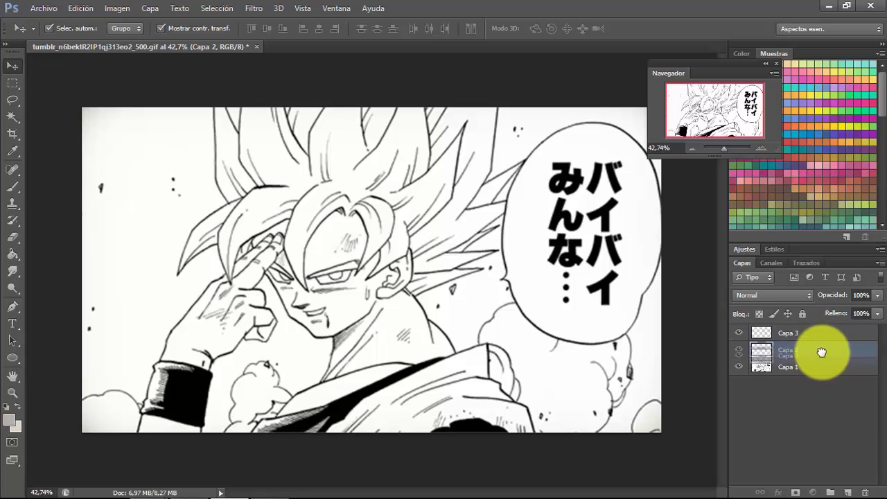
left_click_drag(795, 348, 802, 375)
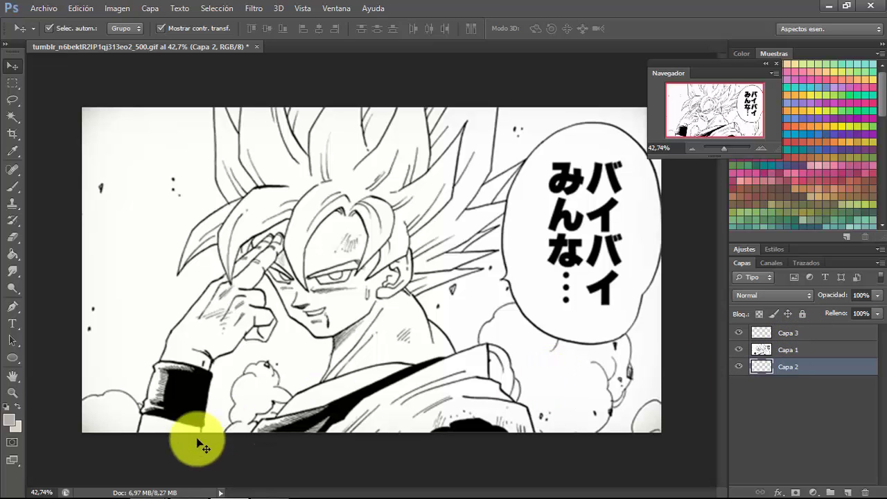
Set the foreground colour to the muted pink c49696
left_click(9, 420)
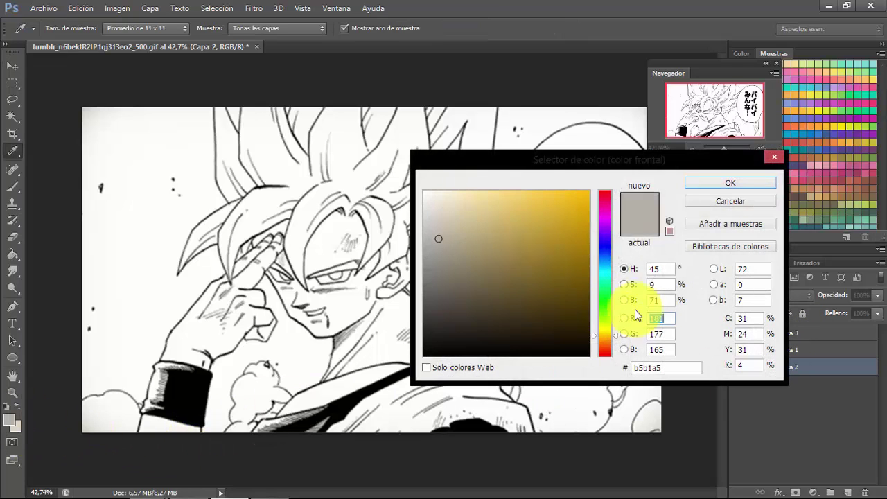
left_click(606, 201)
left_click_drag(605, 202, 604, 190)
left_click(445, 265)
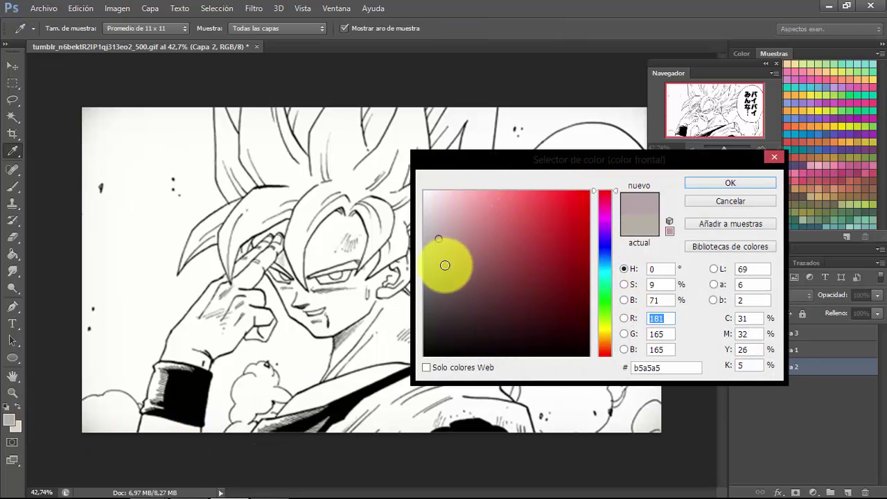
left_click(462, 229)
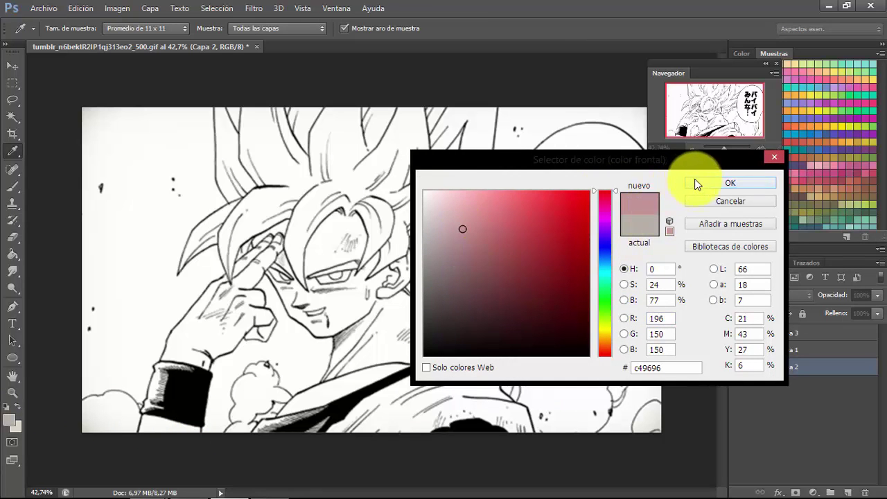
left_click(731, 183)
key("v")
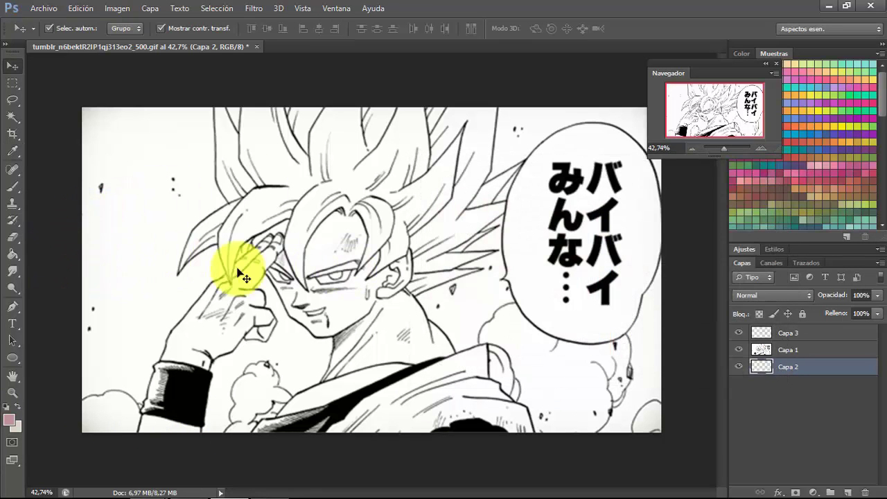
Fill Capa 2 with the pink foreground colour using the Paint Bucket, toggling Capa 1's visibility to check the fill
left_click(20, 259)
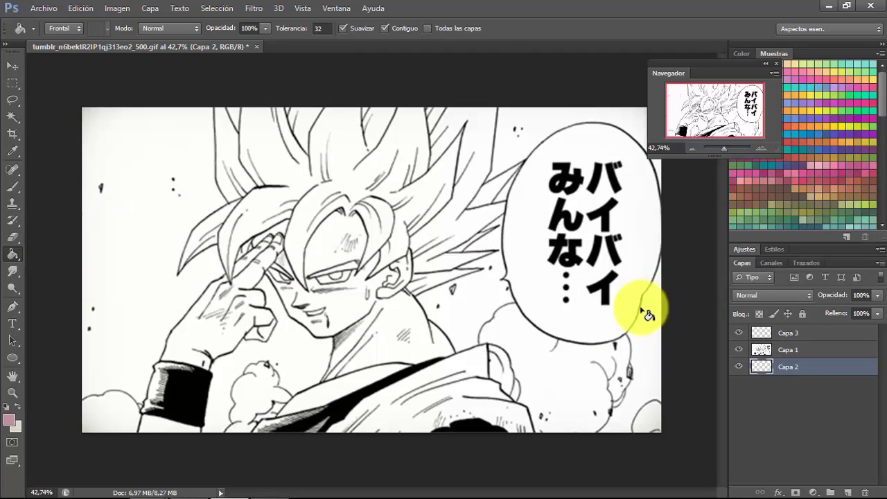
left_click(739, 351)
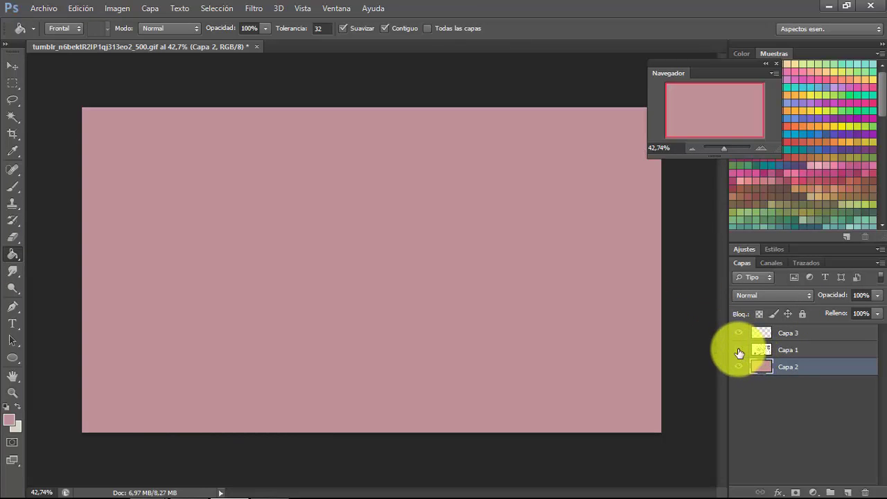
left_click(739, 351)
left_click(739, 351)
left_click(739, 351)
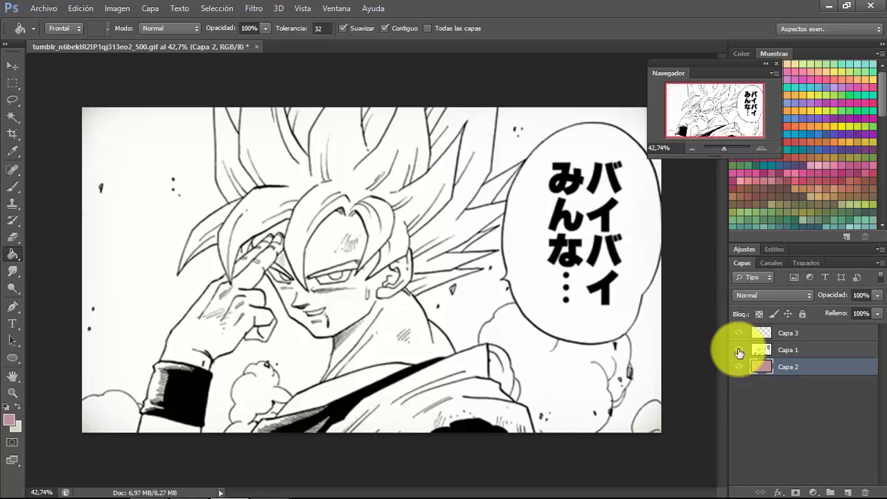
left_click(739, 351)
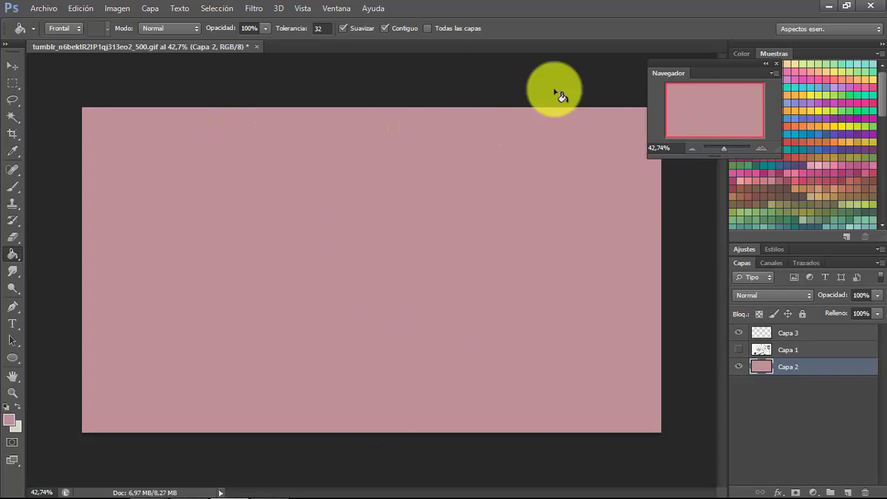
left_click(739, 350)
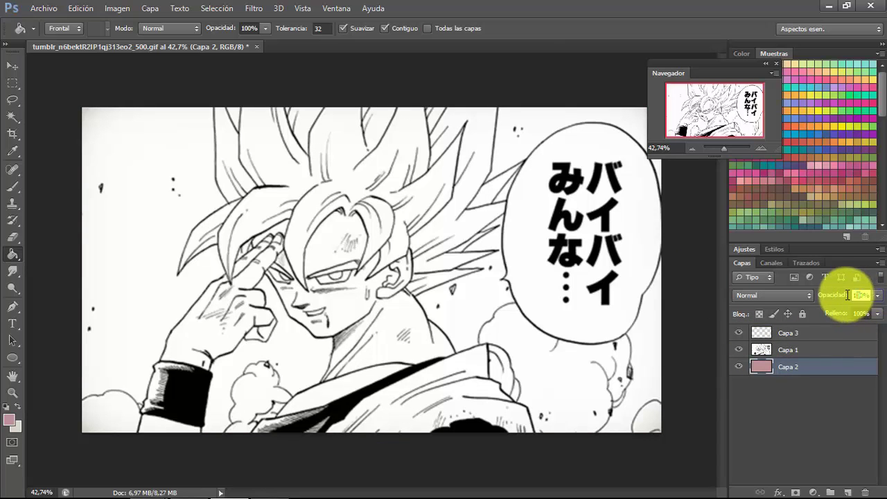
Set the opacity of line-art layer Capa 1 to 60% and select the empty layer Capa 3
left_click_drag(860, 296, 842, 295)
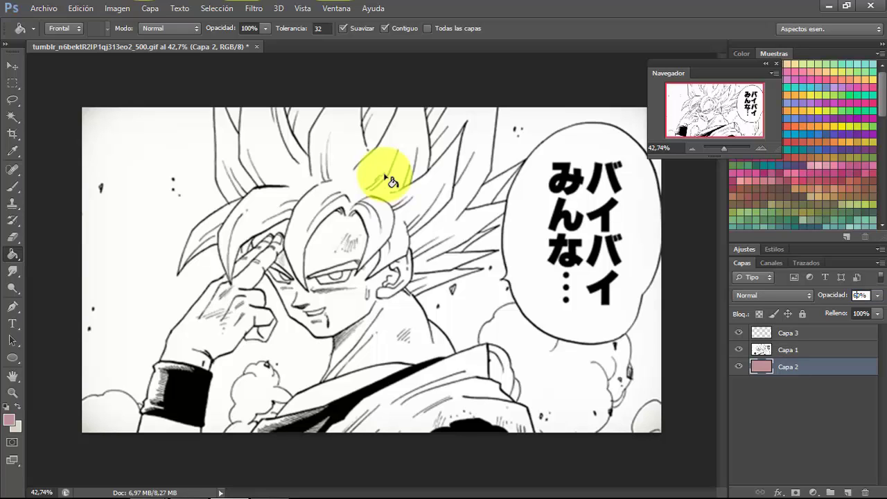
left_click(877, 296)
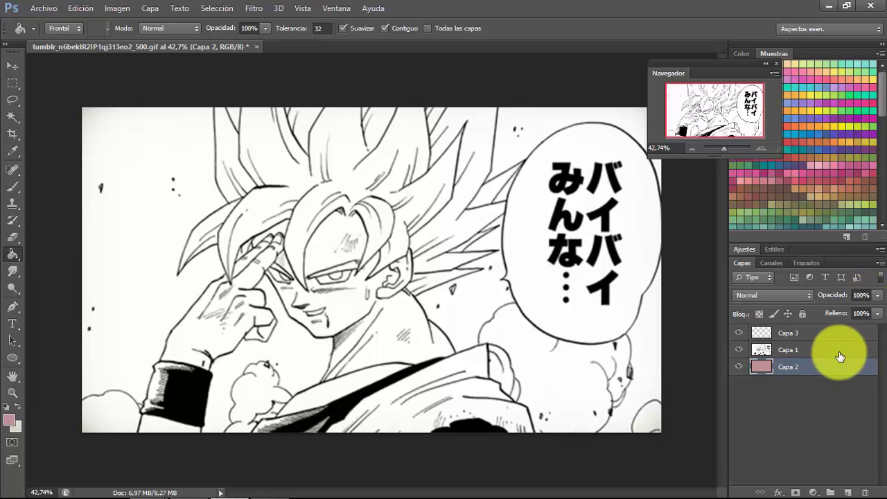
left_click(840, 350)
left_click_drag(857, 296, 838, 297)
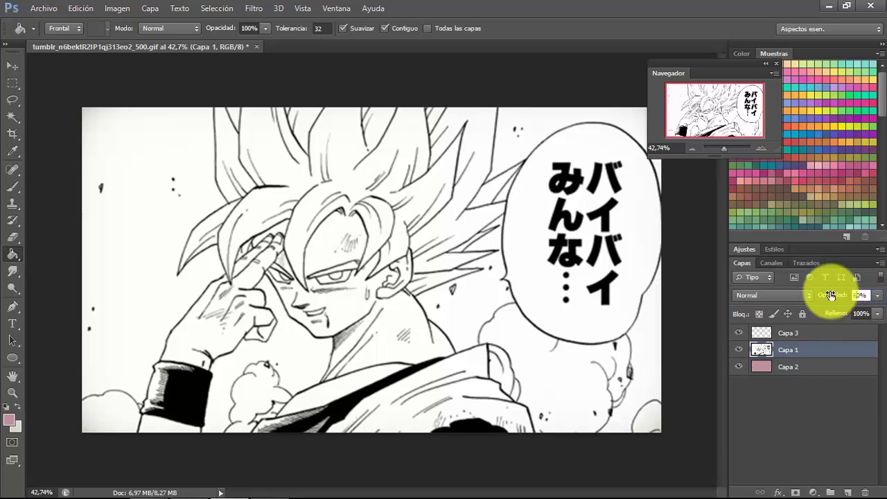
key("Return")
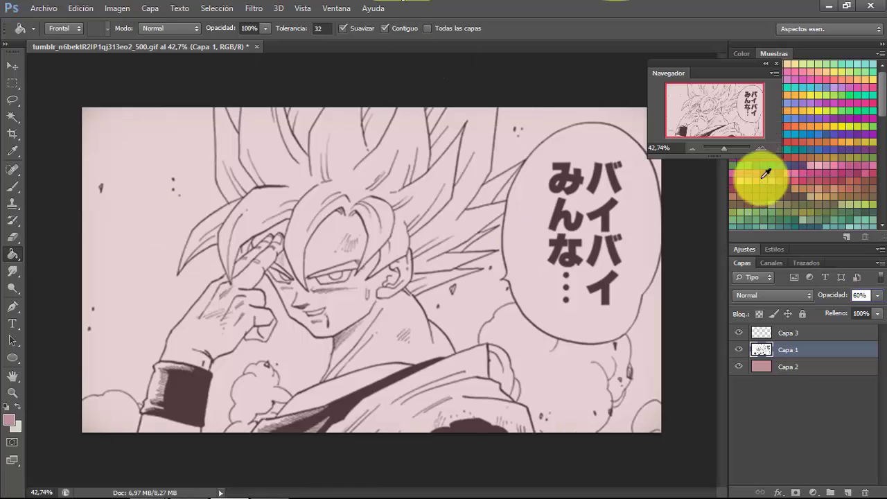
left_click(839, 334)
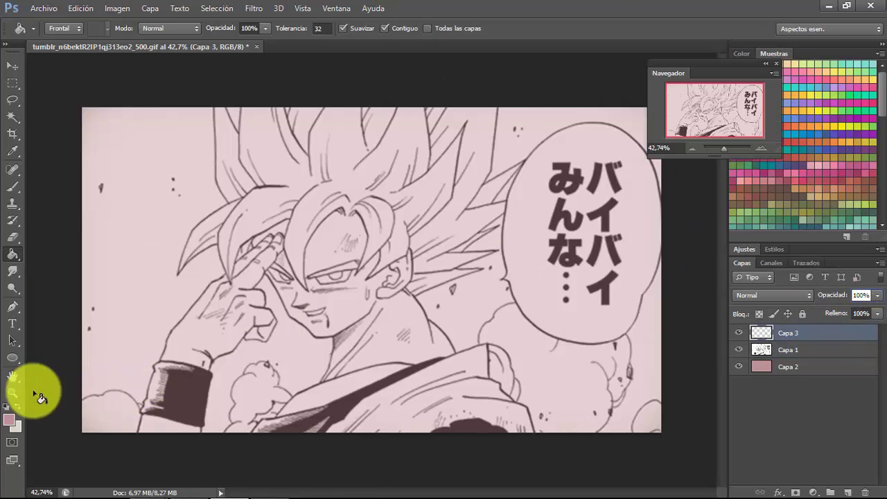
Set the foreground colour to pure red ff0000
left_click(10, 421)
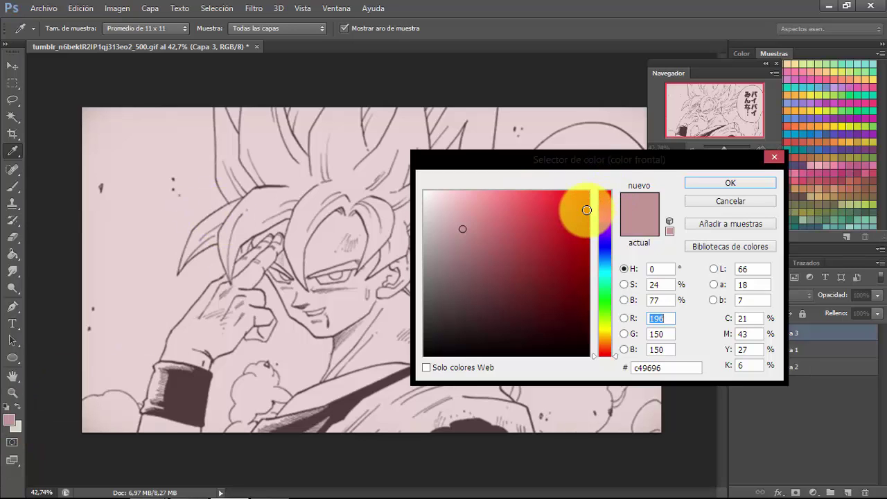
left_click_drag(586, 209, 586, 178)
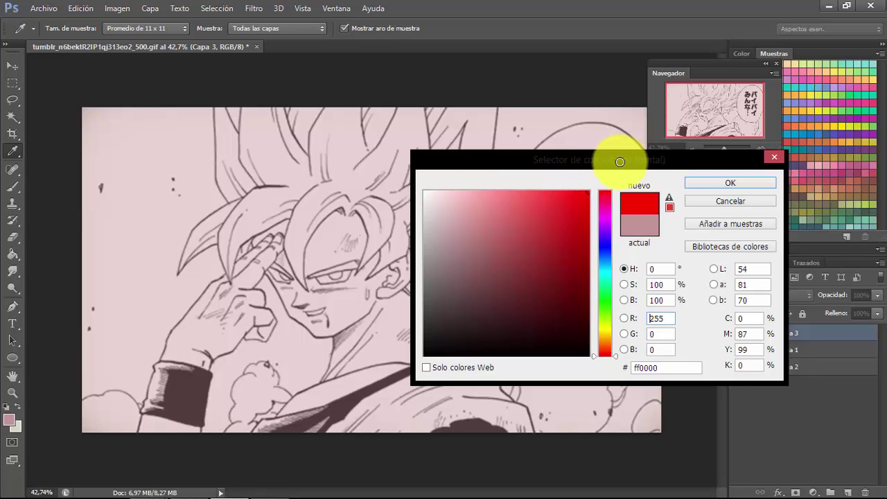
left_click(729, 183)
key("g")
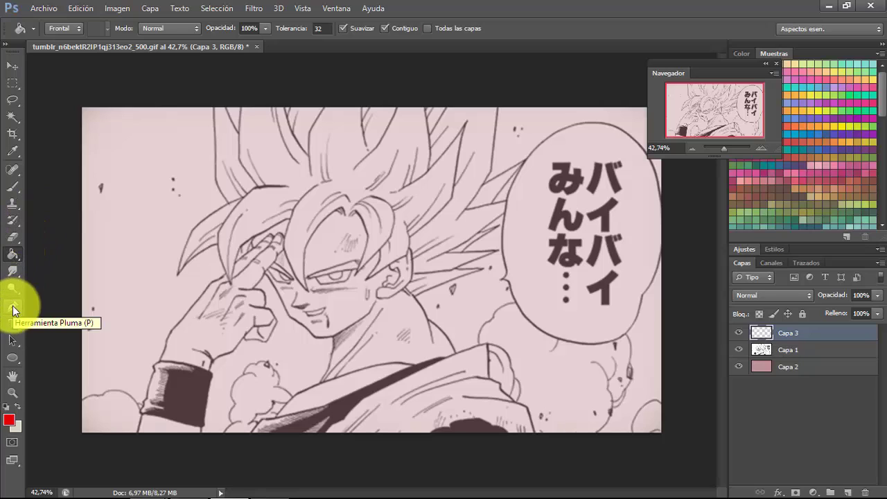
Choose the Brush tool and set its size to 4 px
left_click(13, 188)
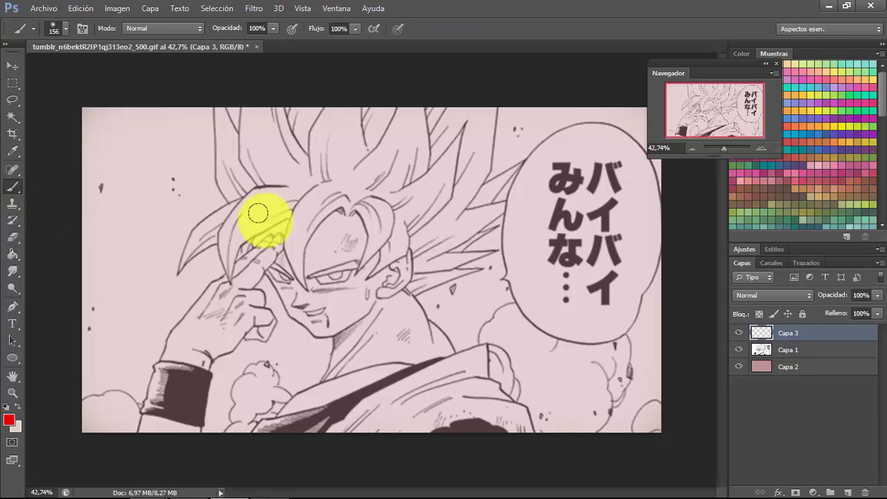
right_click(400, 219)
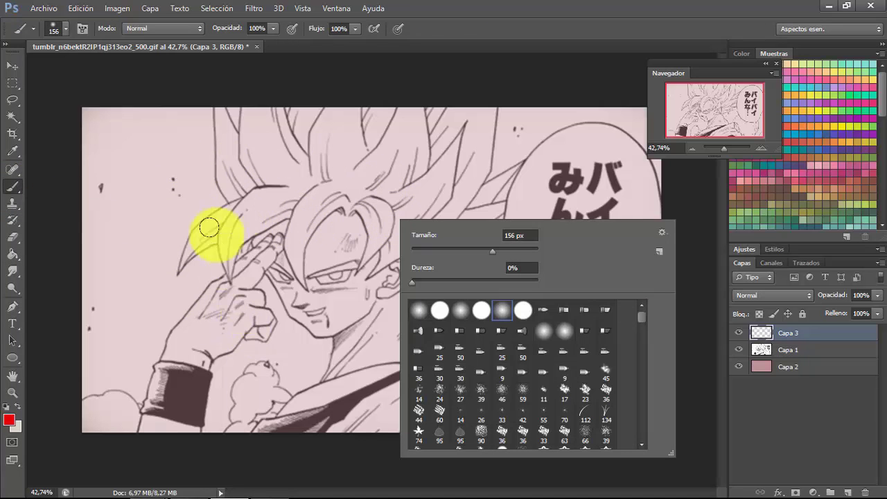
left_click(515, 236)
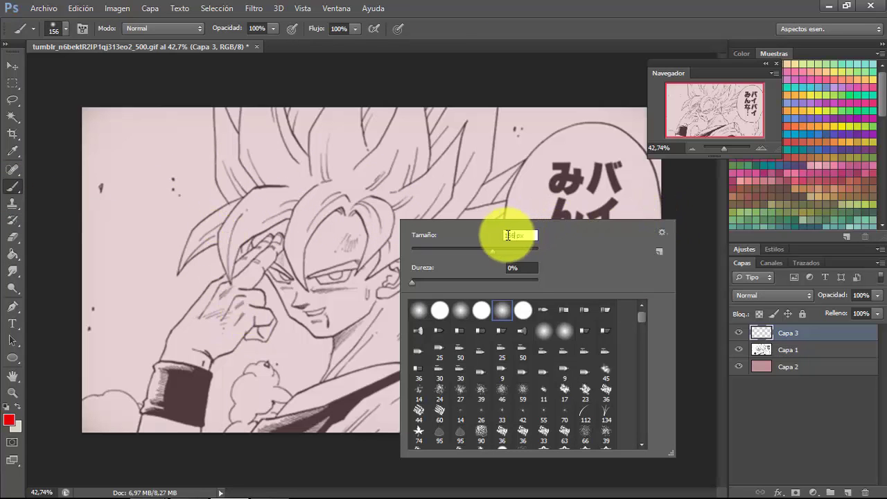
type("3")
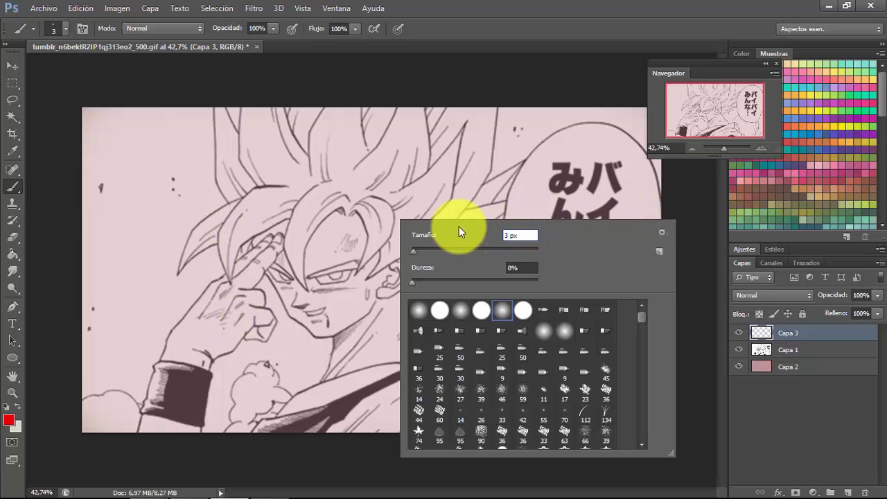
left_click_drag(511, 236, 492, 236)
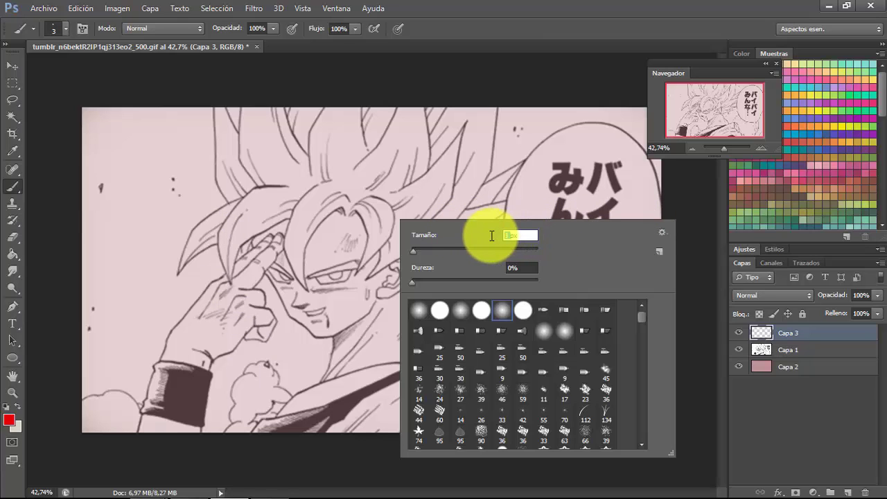
type("4")
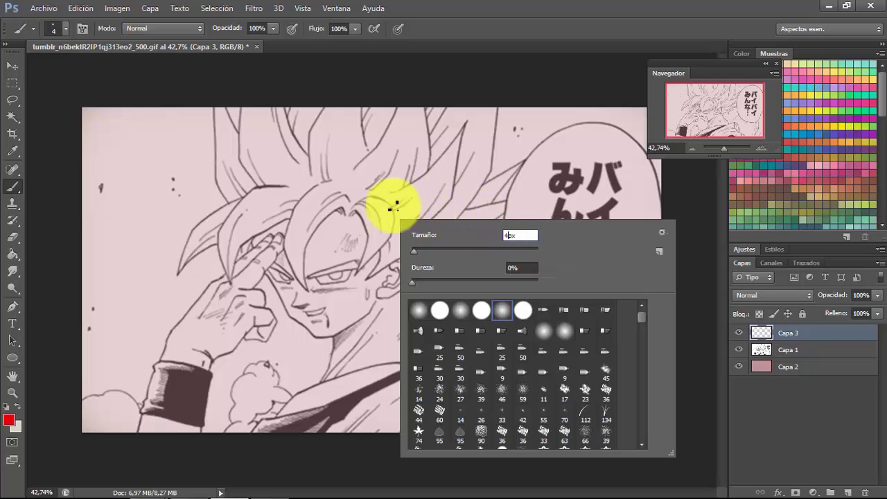
Start a Pen tool path at the central hair parting and curve it along the upper inner edge of the large left forelock
left_click(21, 306)
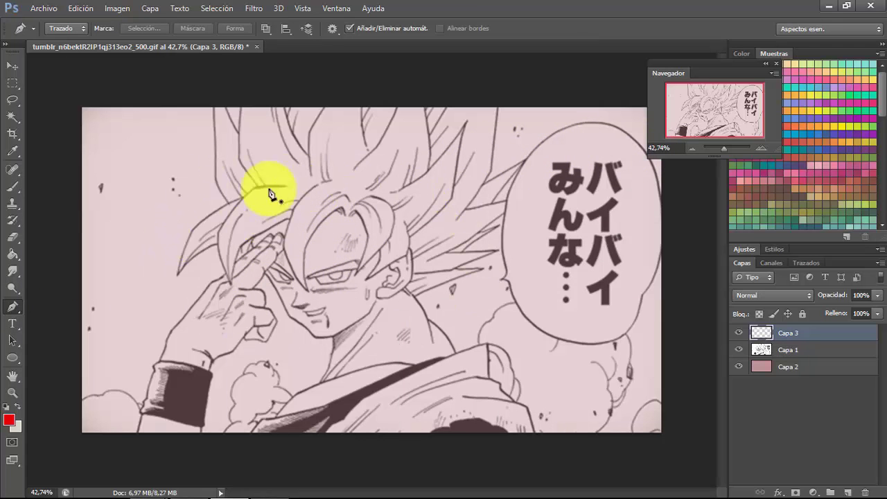
scroll(336, 219, "up", 3)
scroll(347, 215, "up", 1)
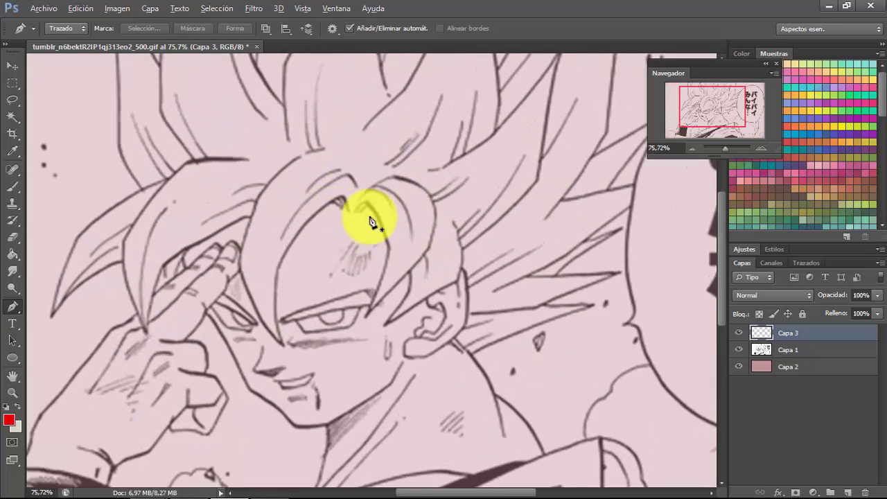
scroll(351, 207, "up", 3)
scroll(352, 206, "up", 4)
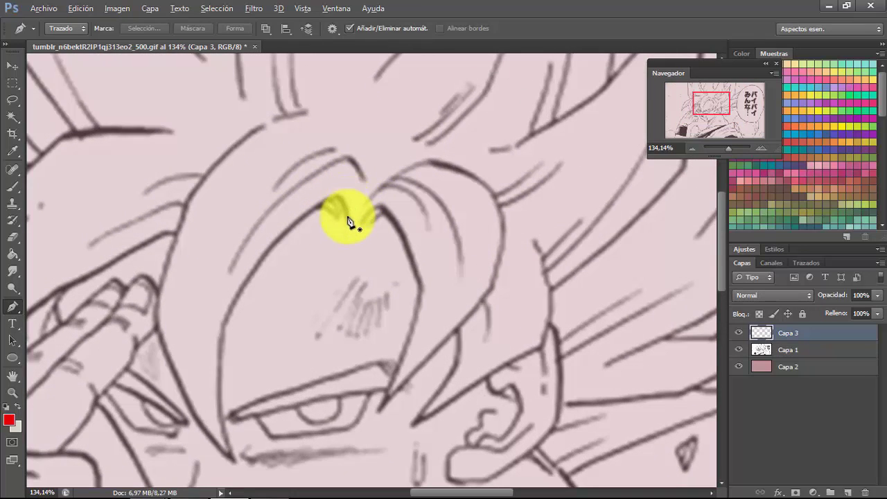
scroll(352, 233, "up", 3)
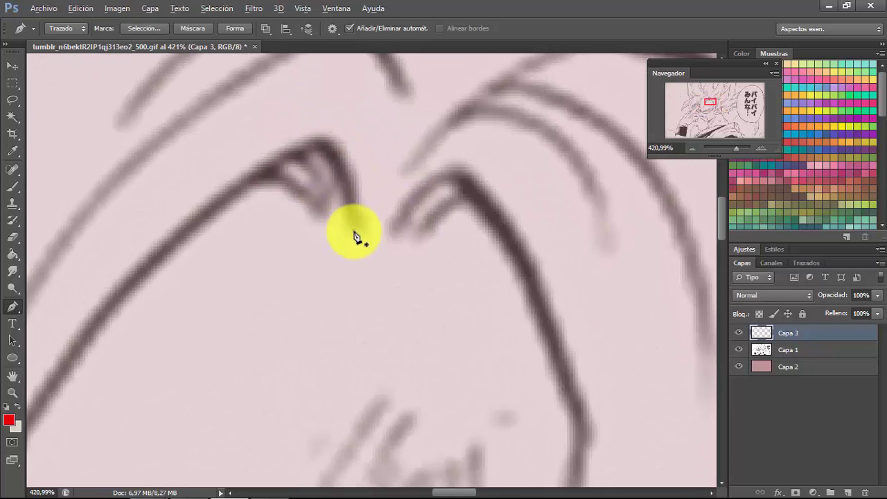
left_click(353, 230)
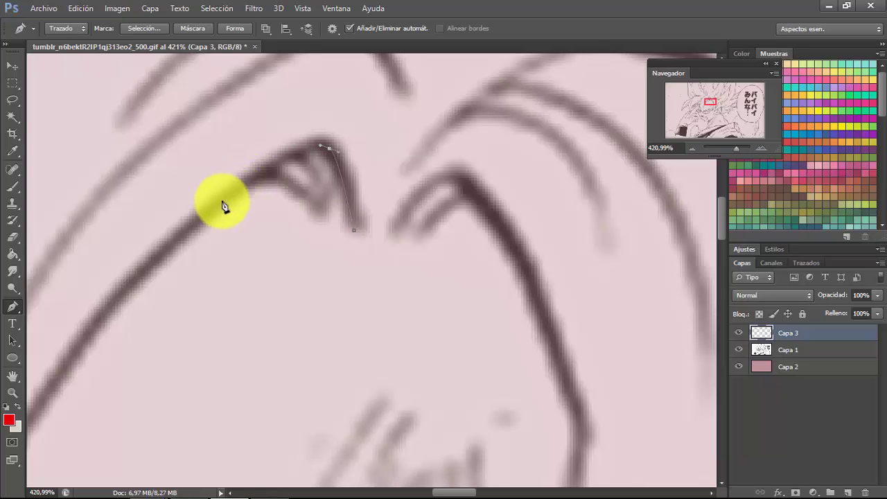
left_click_drag(186, 233, 111, 305)
Continue the path down the left forelock's inner edge to its pointed tip between the eyes and end the path
scroll(364, 75, "down", 2)
scroll(364, 74, "down", 10)
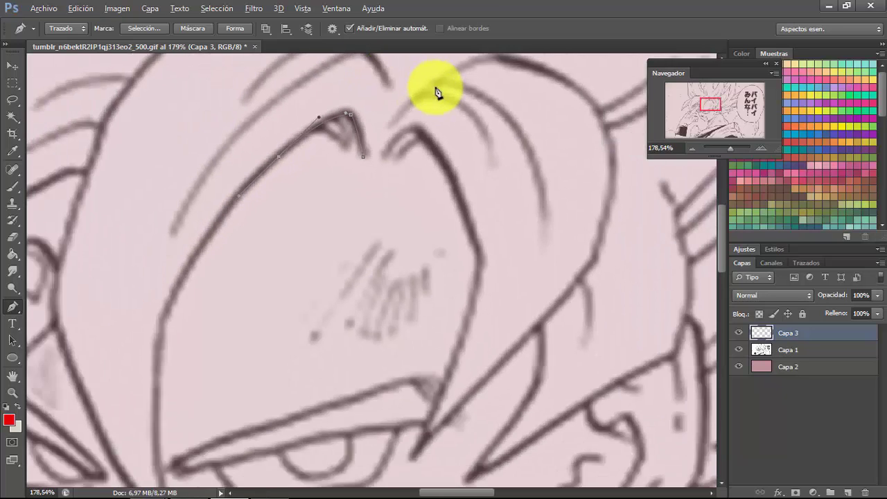
scroll(252, 248, "up", 4)
left_click_drag(297, 225, 352, 310)
scroll(299, 267, "down", 3)
scroll(371, 234, "up", 3)
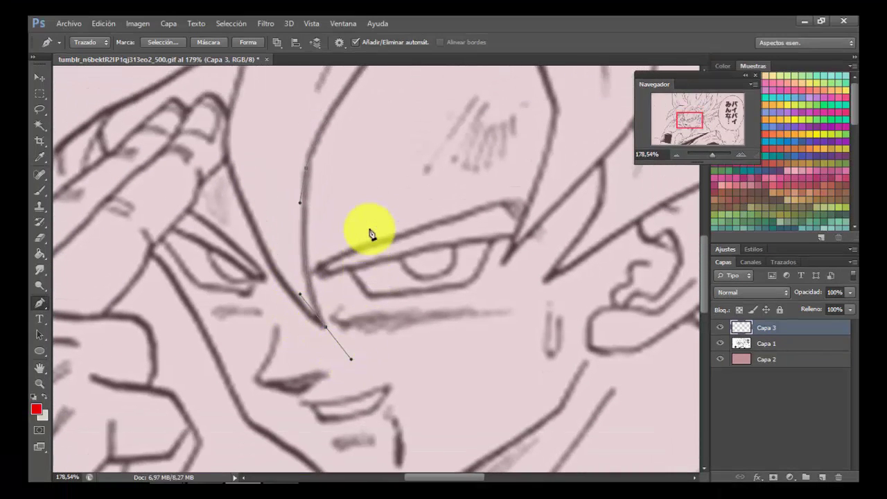
scroll(390, 132, "up", 1)
scroll(390, 125, "up", 3)
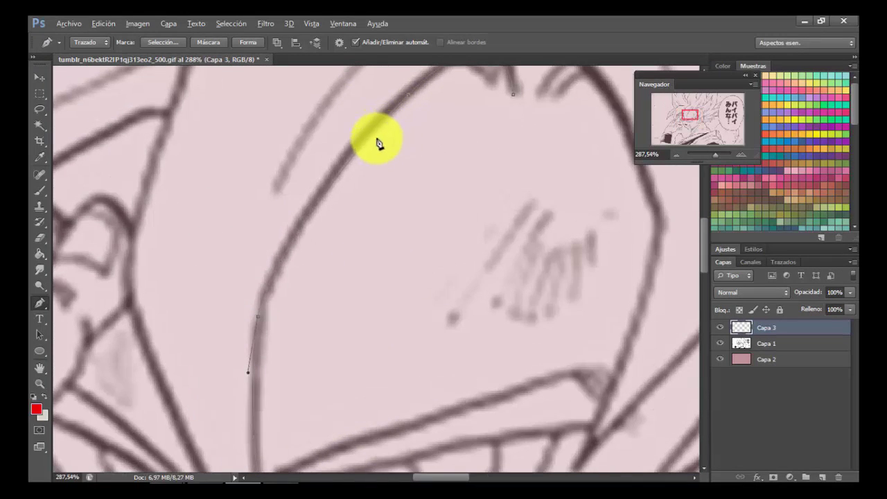
scroll(355, 161, "down", 4)
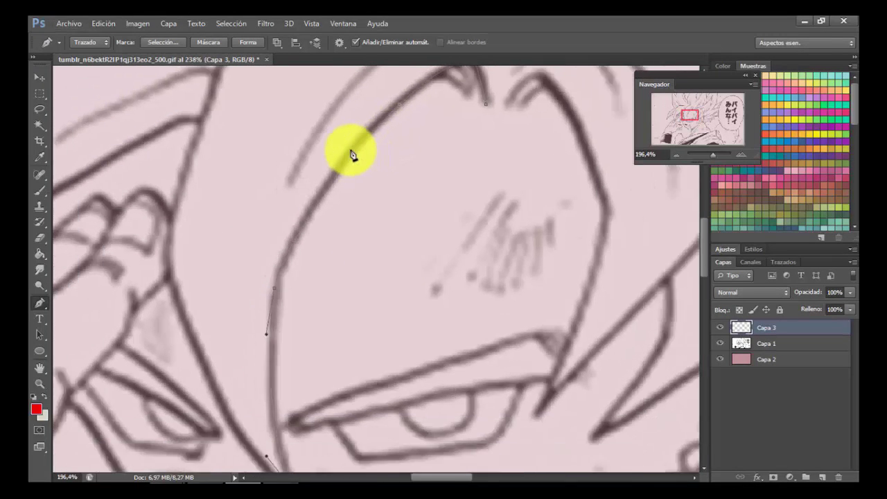
scroll(300, 287, "down", 1)
scroll(300, 287, "down", 1)
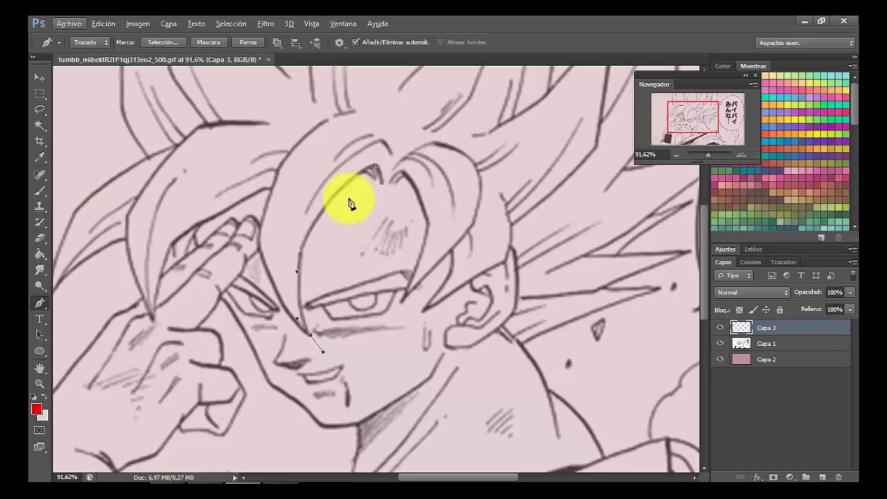
key("Escape")
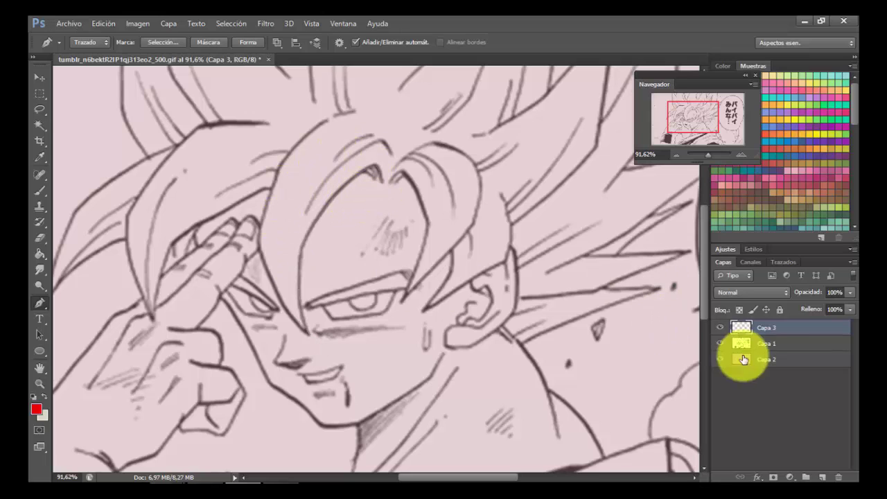
Toggle the visibility of line-art layer Capa 1 to check the traced path on its own
left_click(724, 345)
left_click(722, 343)
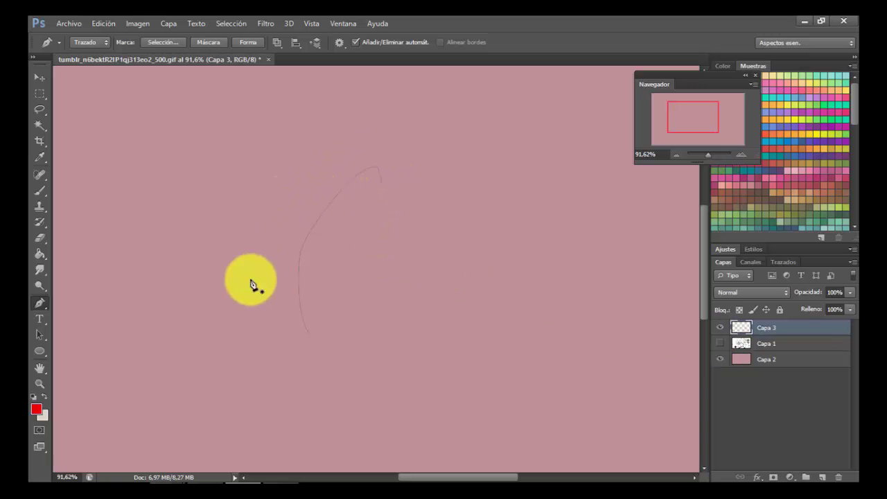
left_click(721, 343)
Trace the right forelock's inner edge with a Pen path from the hair parting down to the tip beside the eye
scroll(396, 178, "up", 5)
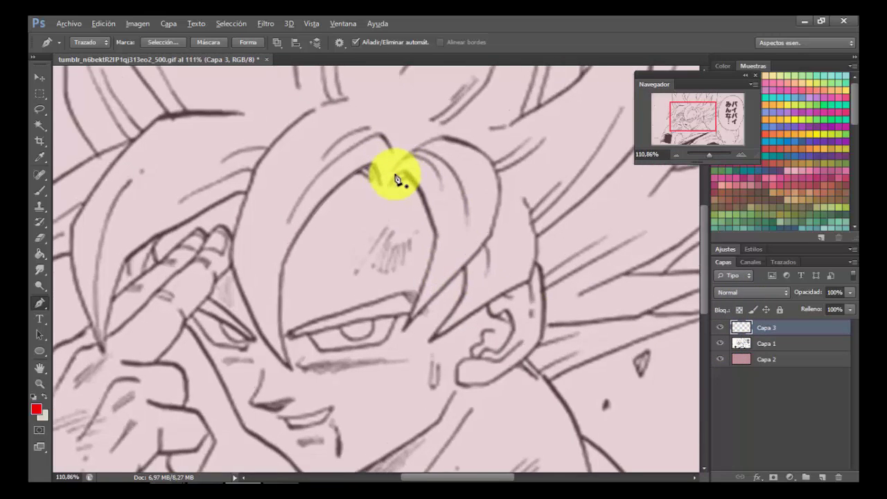
scroll(397, 179, "up", 5)
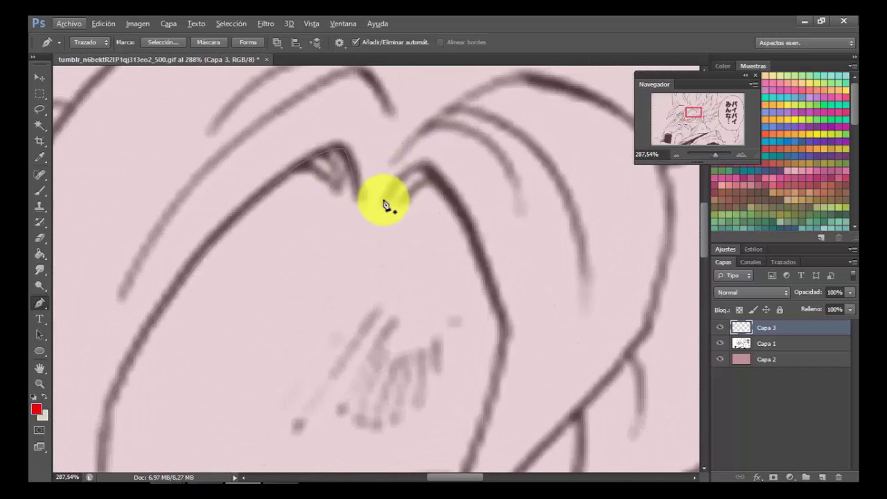
left_click(381, 199)
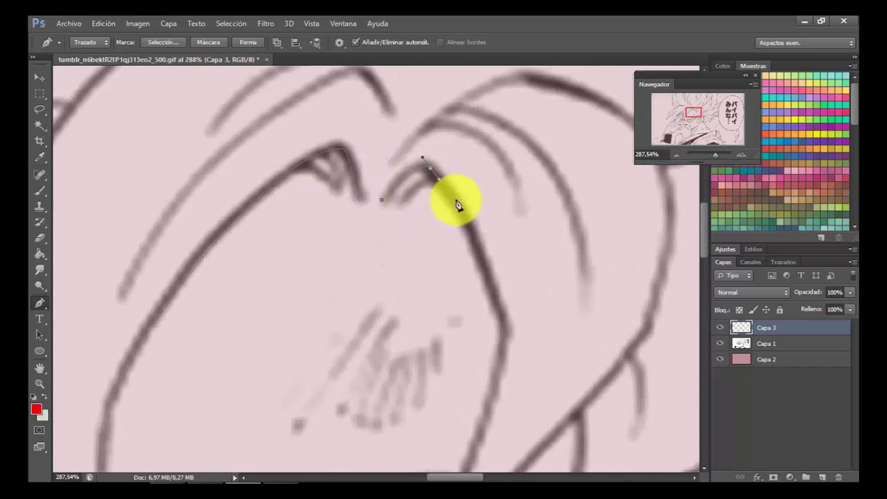
scroll(475, 223, "down", 2)
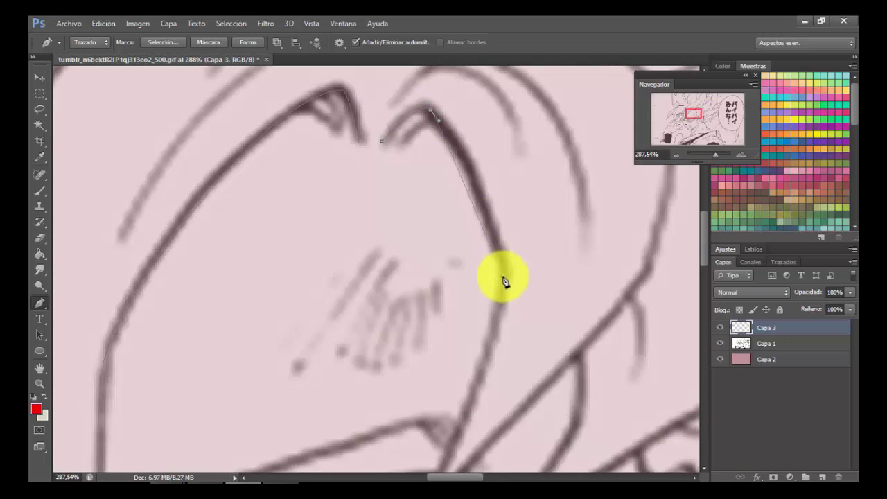
left_click_drag(503, 277, 494, 312)
scroll(542, 162, "down", 4)
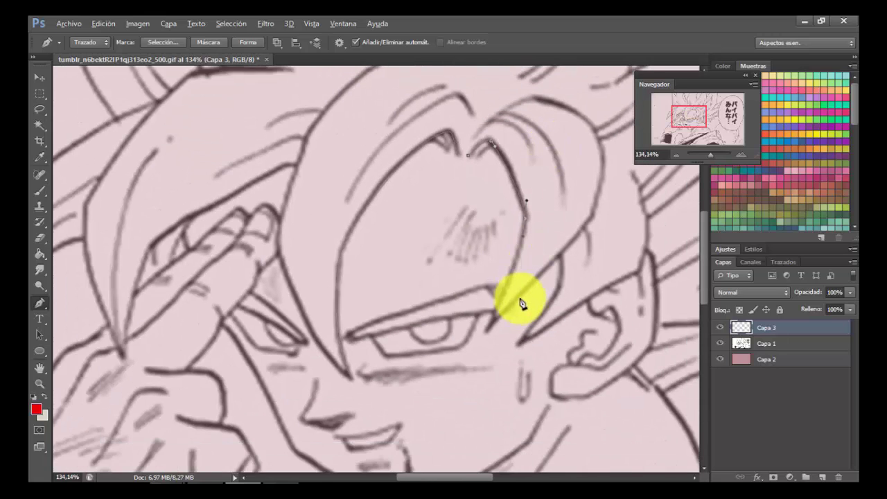
scroll(496, 318, "up", 2)
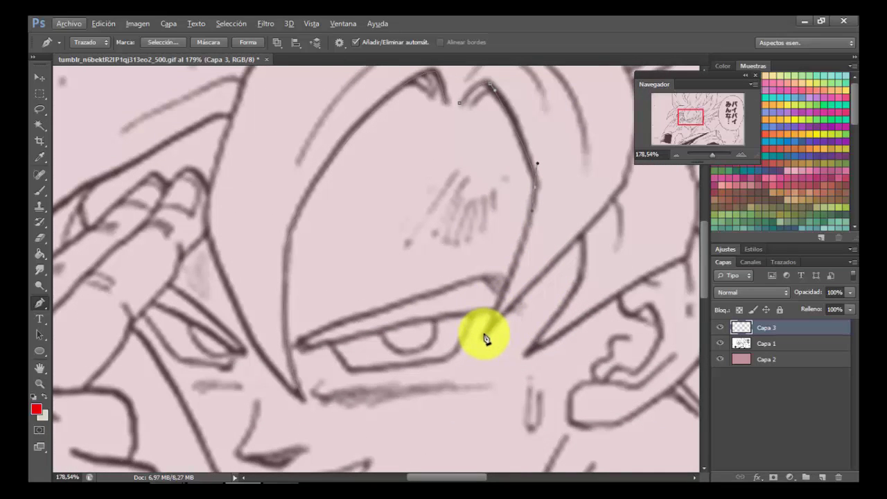
left_click_drag(482, 338, 456, 357)
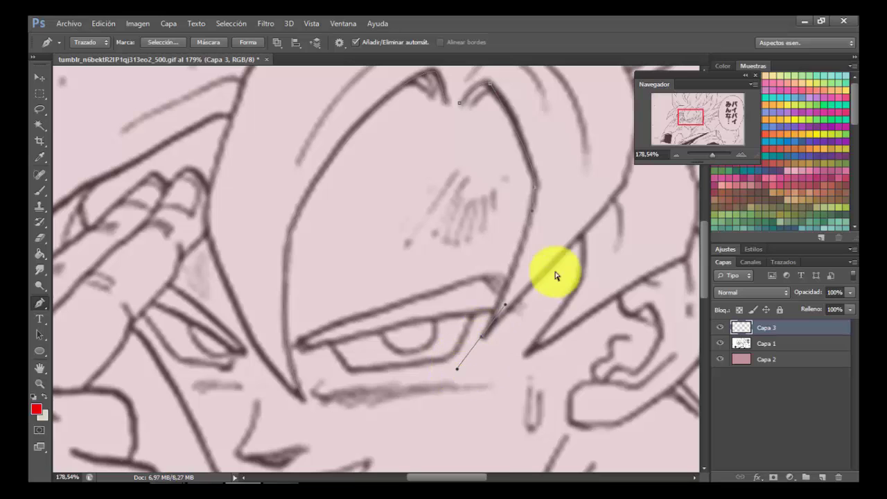
Trace the right forelock's outer edge with a curved Pen path from the parting around to the tip beside the eye
scroll(520, 257, "down", 3)
scroll(555, 151, "up", 4)
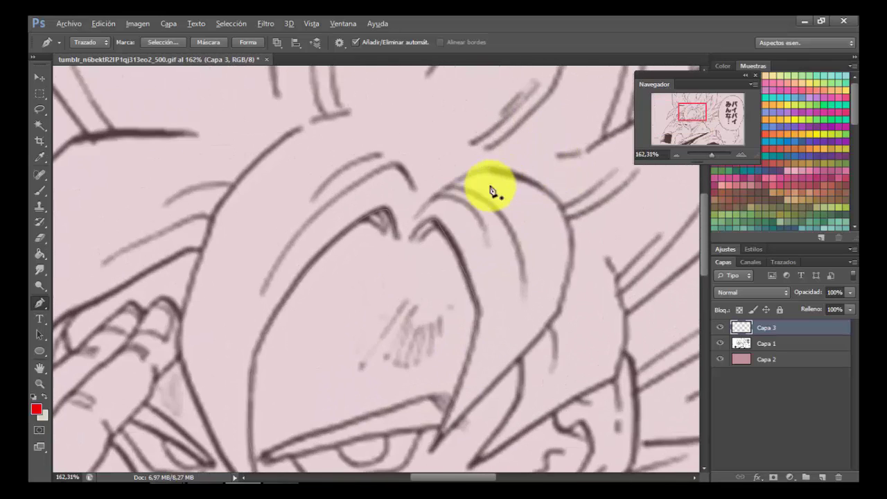
left_click(403, 224)
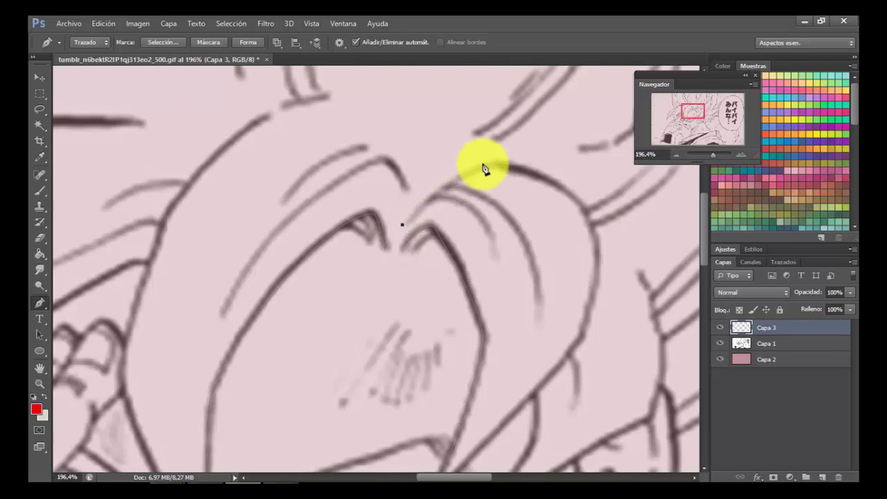
left_click_drag(507, 163, 542, 171)
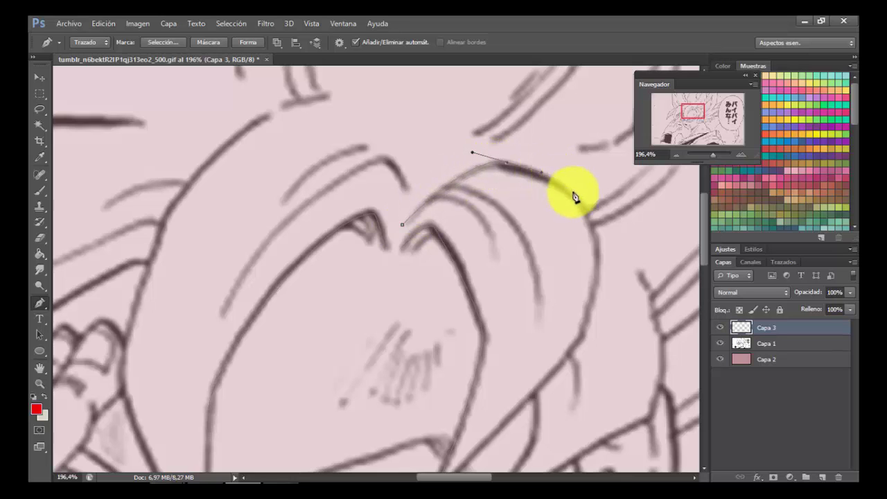
left_click_drag(595, 267, 585, 331)
scroll(575, 301, "down", 5)
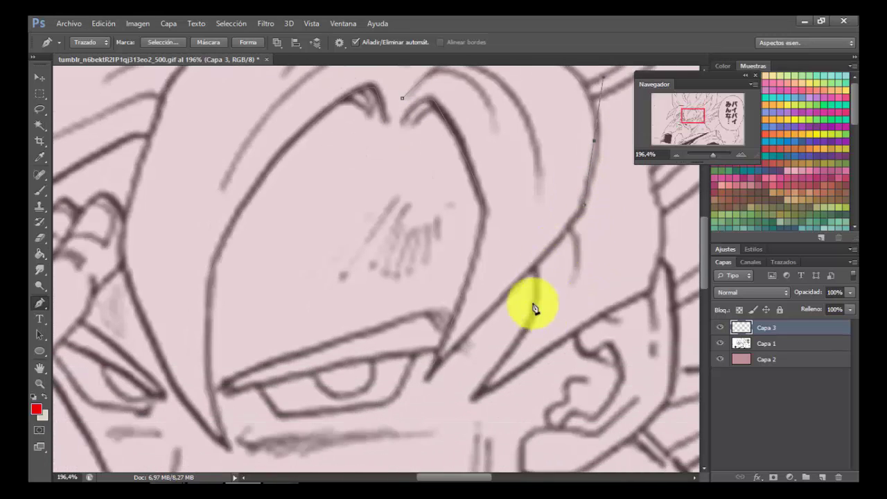
left_click(451, 352)
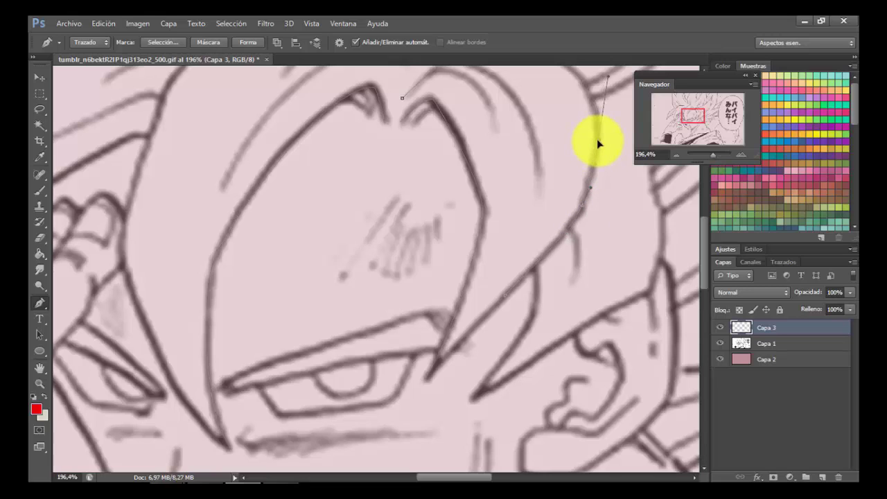
scroll(520, 305, "down", 1)
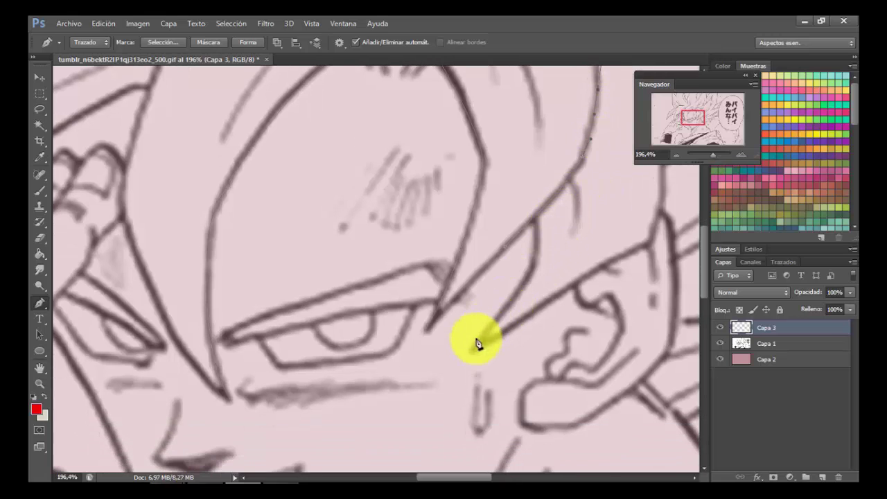
left_click(422, 333)
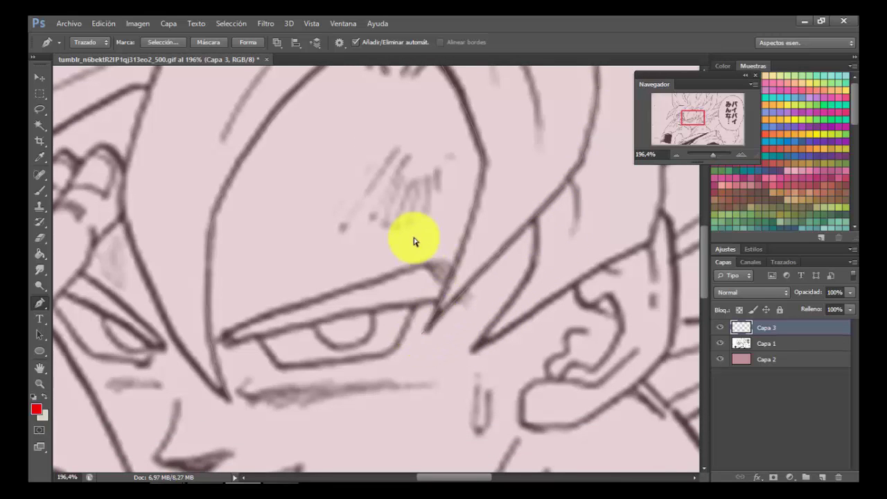
Toggle the visibility of line-art layer Capa 1 to check the traced forelock paths on their own
scroll(414, 241, "down", 5)
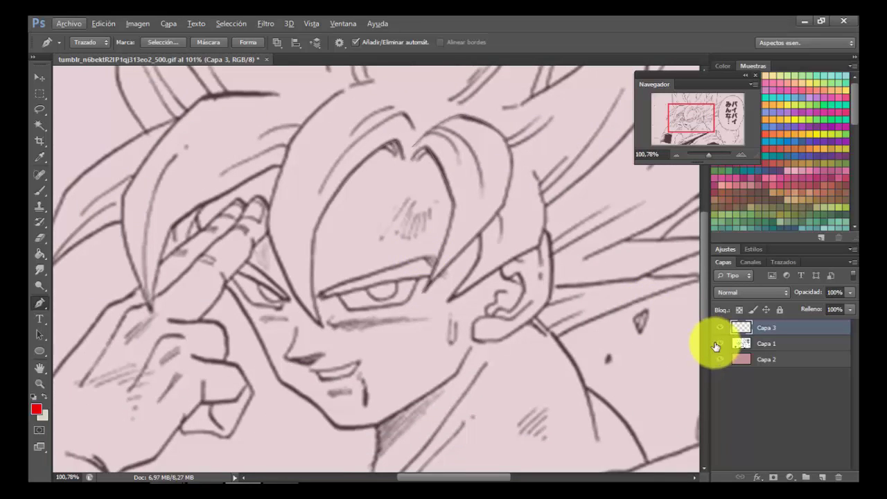
left_click(720, 345)
left_click(720, 344)
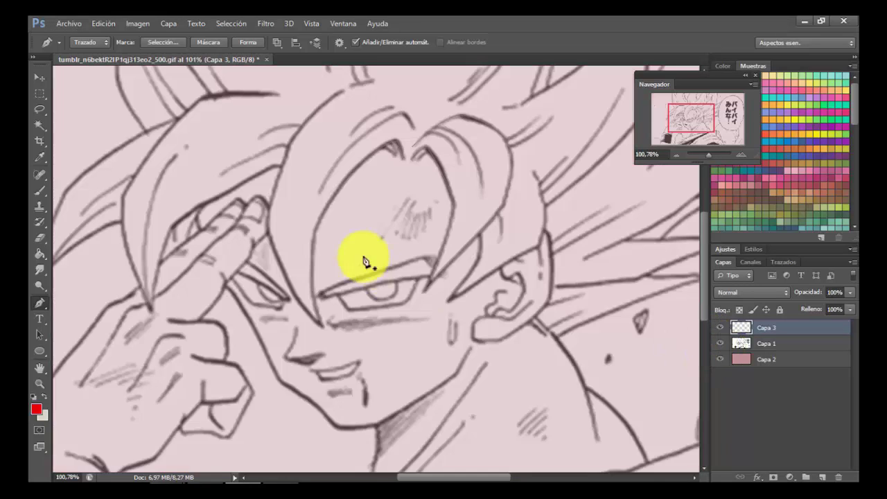
Trace the left forelock's outer edge with a curved Pen path from the top of the hair down to the pointed tip between the eyes
scroll(294, 123, "up", 4)
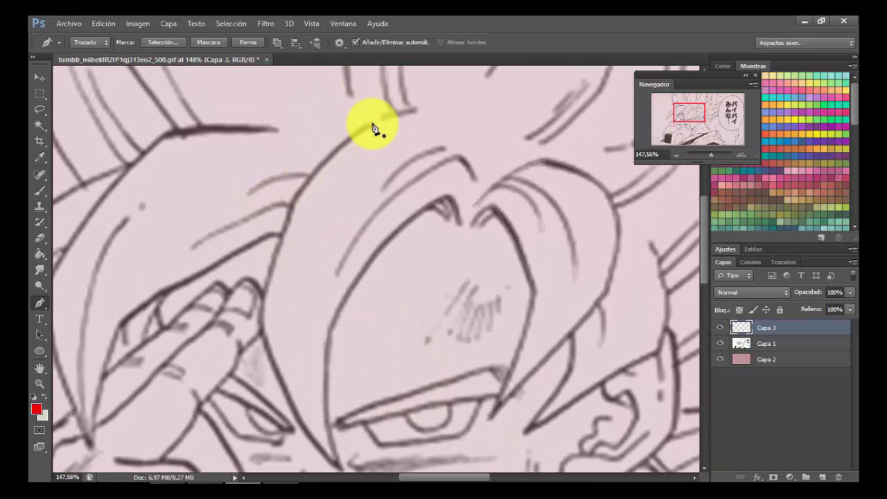
left_click(372, 125)
left_click_drag(287, 216, 275, 248)
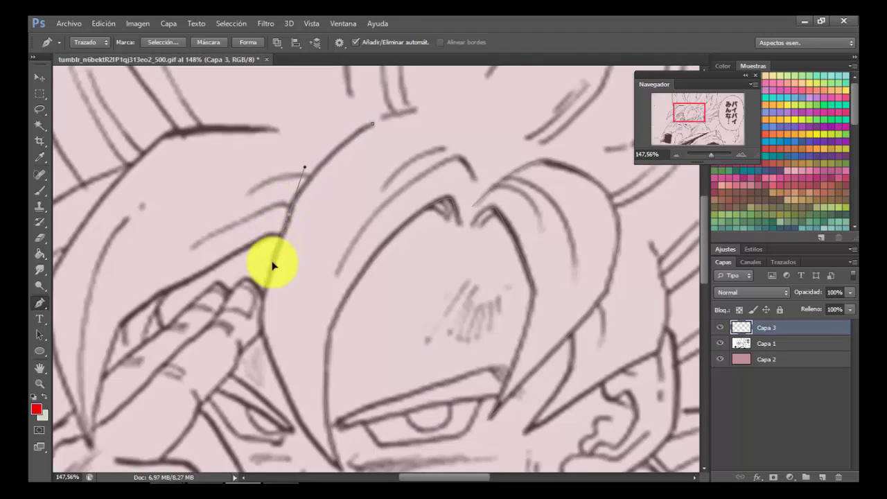
scroll(272, 277, "down", 3)
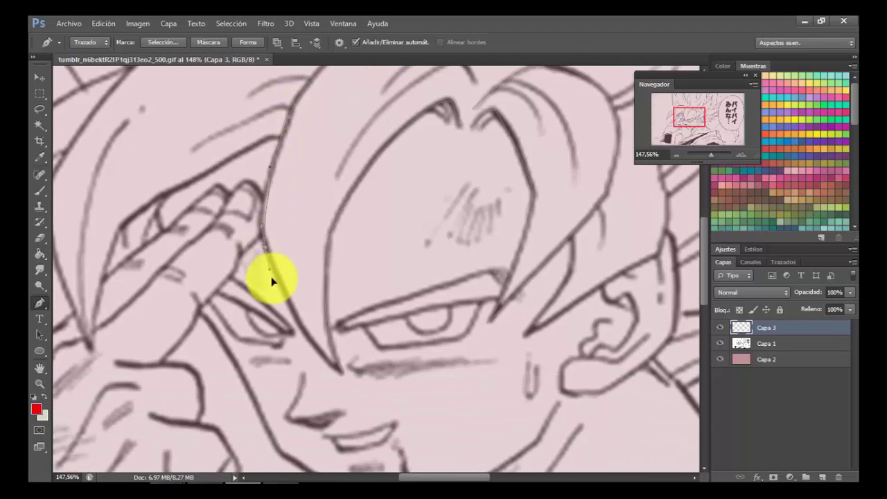
left_click(276, 293)
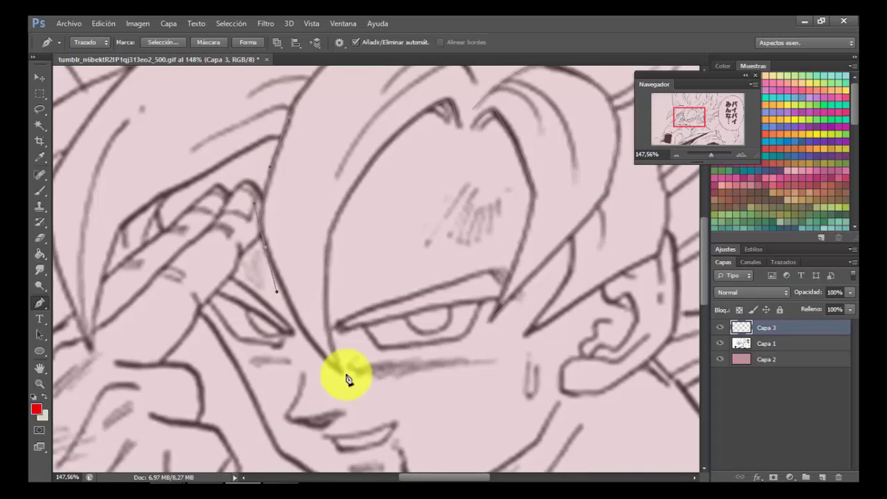
left_click_drag(348, 377, 379, 393)
Trace the short inner curve of the hair lock in front of the ear with a Pen path
scroll(406, 310, "down", 6)
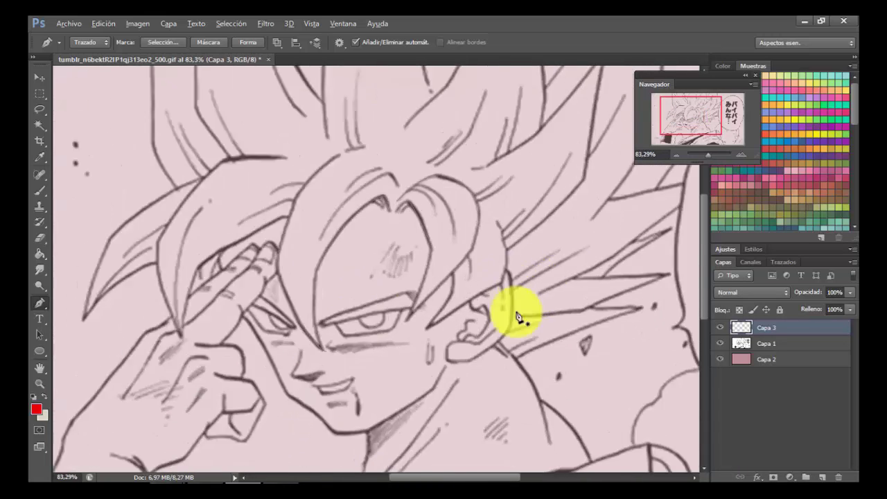
scroll(517, 314, "up", 7)
left_click(399, 247)
left_click_drag(395, 289, 385, 313)
Trace the side lock's outer edge with a Pen path from the hairline above the ear around to its tip beside the eye
left_click(485, 142)
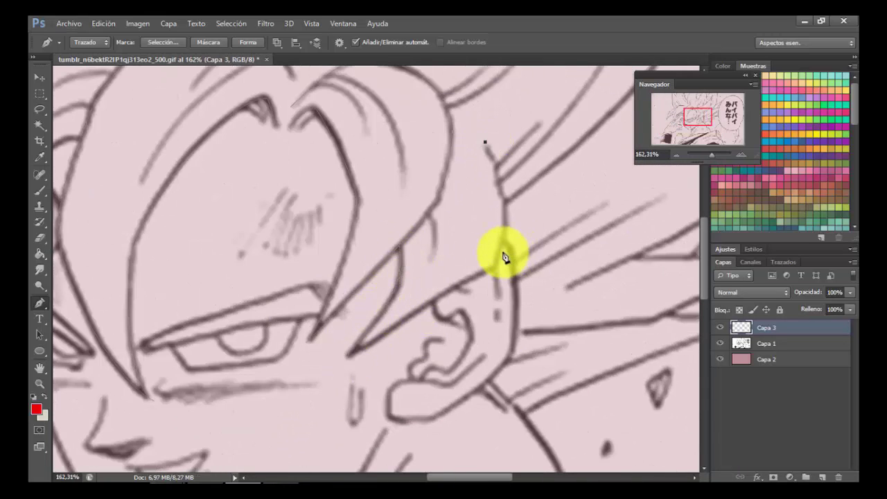
left_click_drag(498, 265, 472, 288)
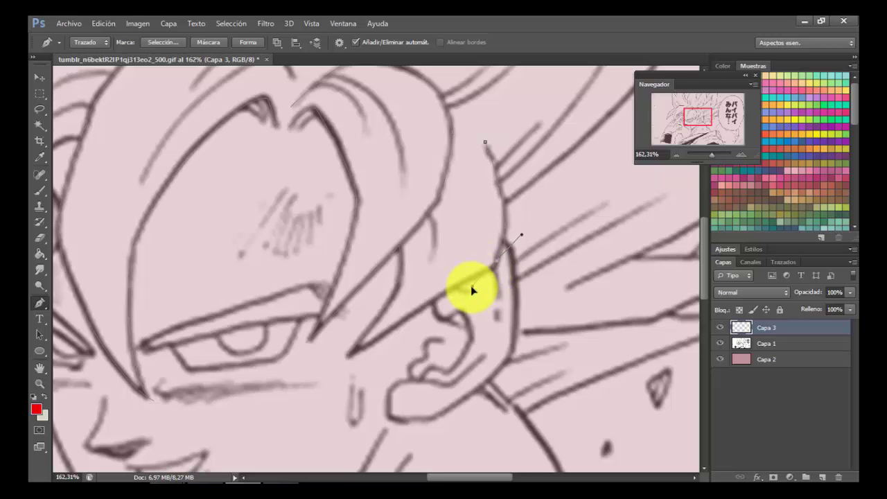
left_click(341, 359)
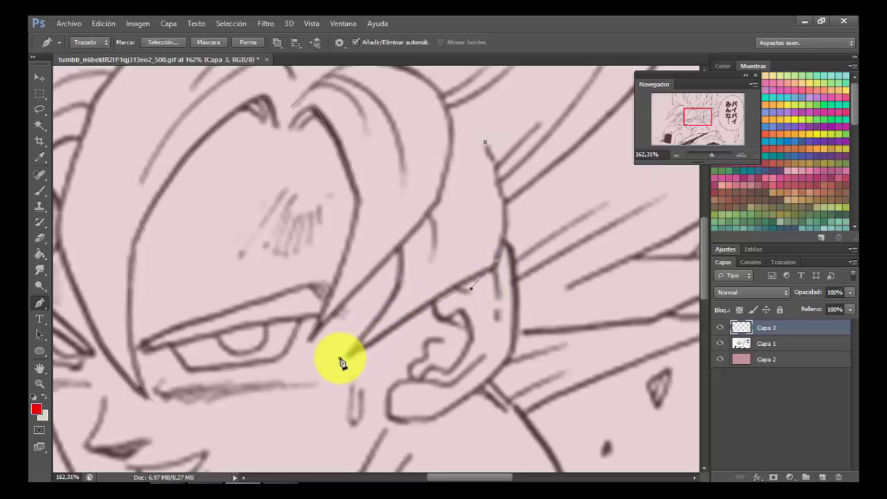
scroll(360, 326, "down", 4)
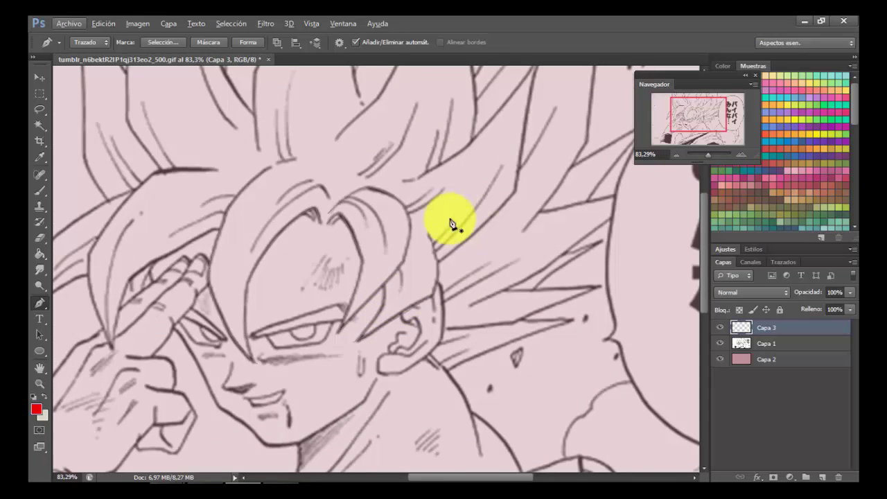
Switch to the Brush tool and choose the hard round brush at 4 px with 100% hardness
scroll(409, 185, "down", 3)
scroll(416, 169, "down", 2)
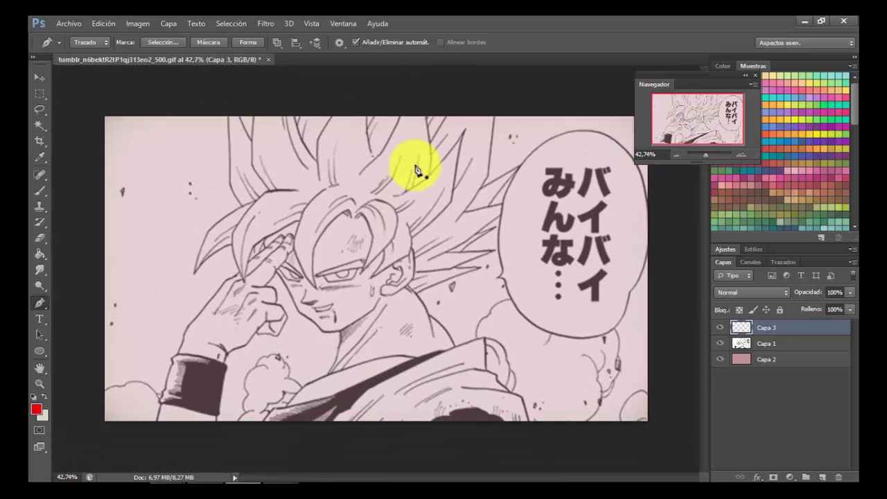
scroll(402, 194, "up", 2)
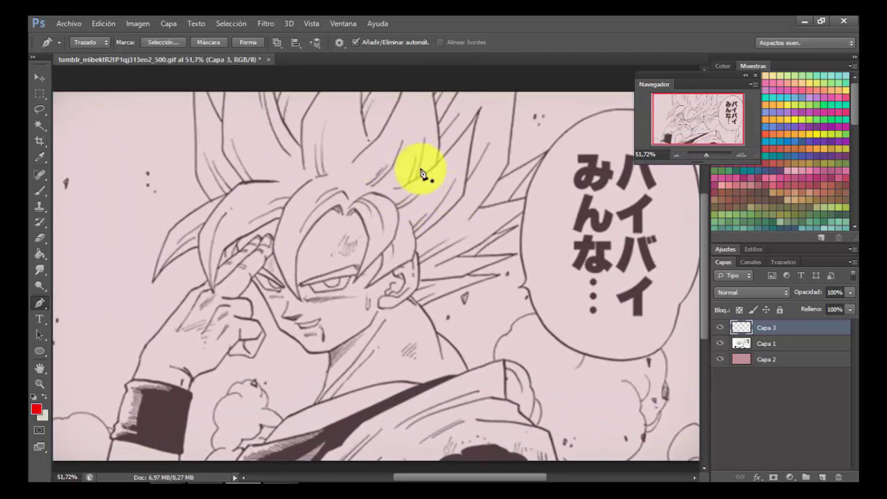
right_click(399, 168)
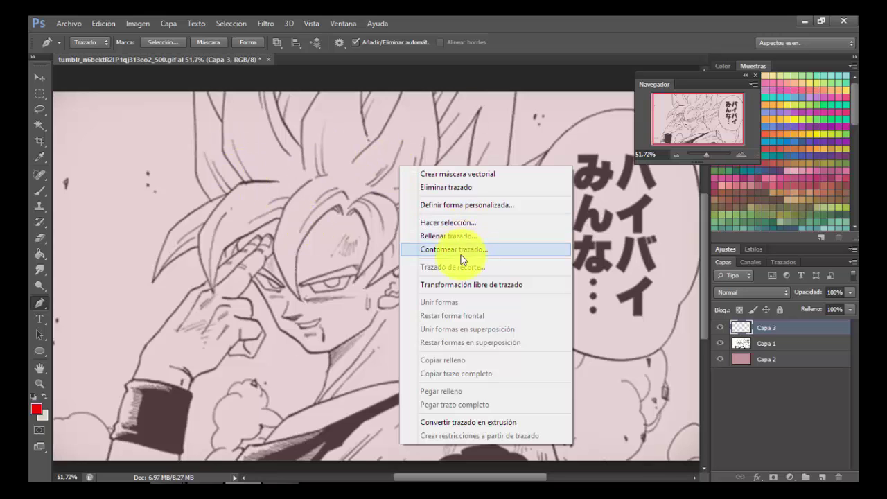
left_click(38, 199)
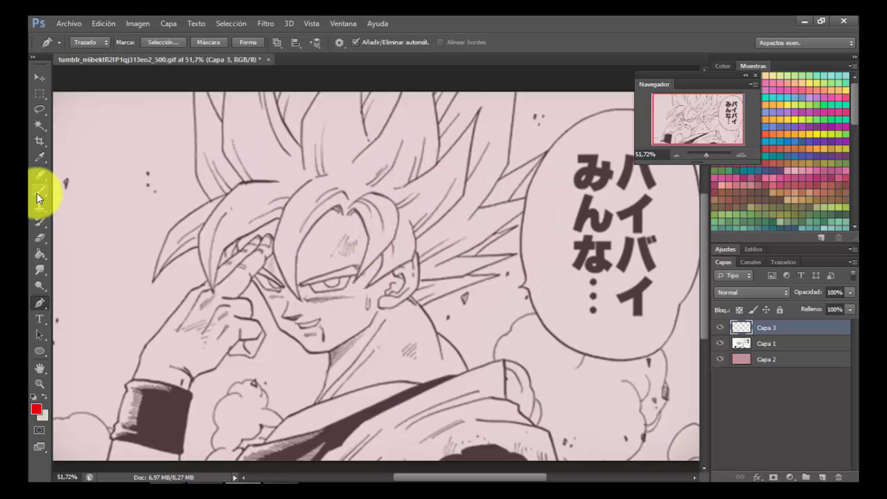
left_click(38, 195)
right_click(282, 173)
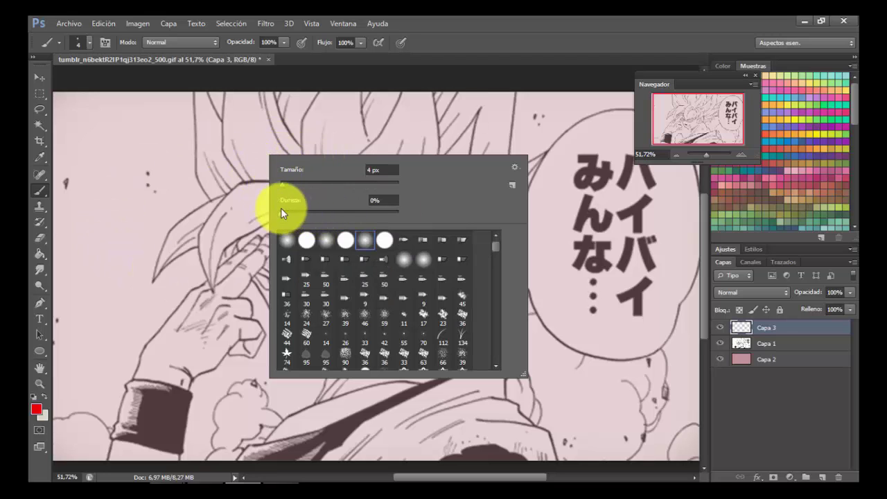
left_click(386, 243)
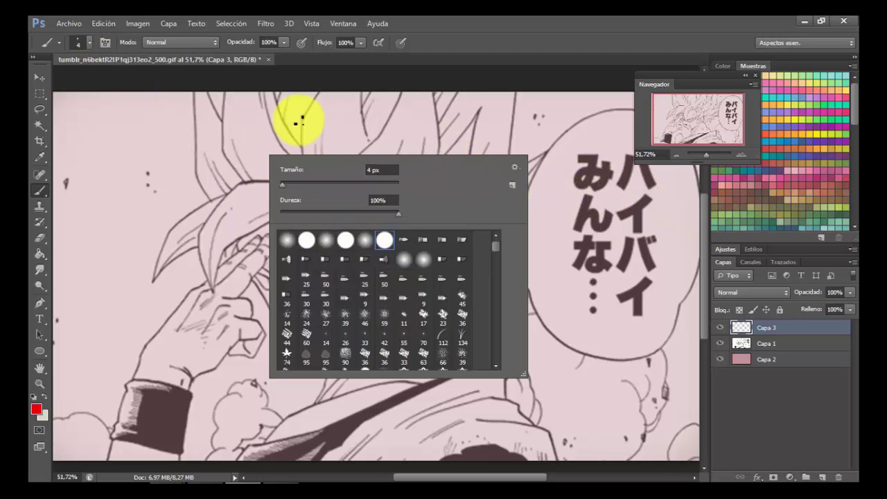
Create a new white document from the default Photoshop size preset, with the width unit set to Píxeles
left_click(57, 28)
left_click(57, 28)
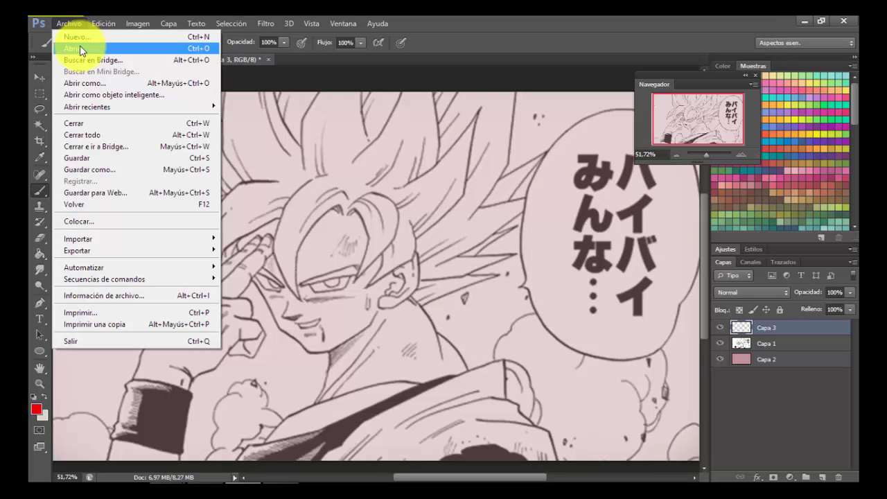
key("Escape")
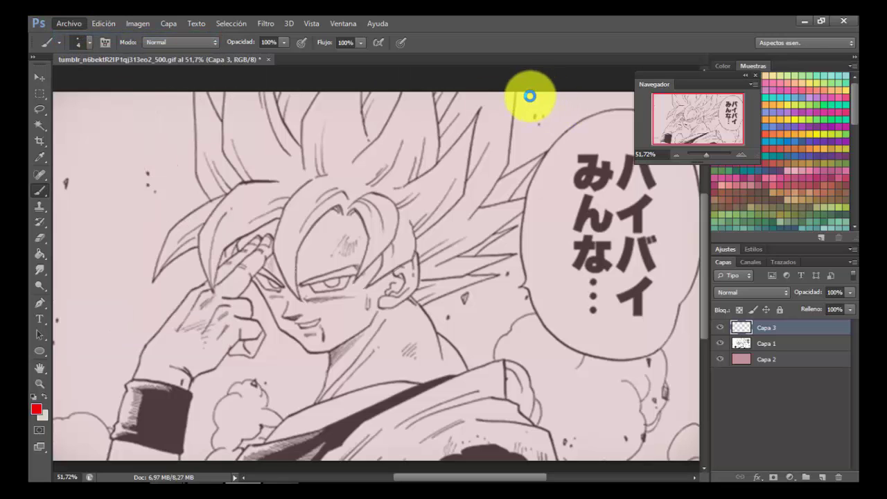
key("ctrl+n")
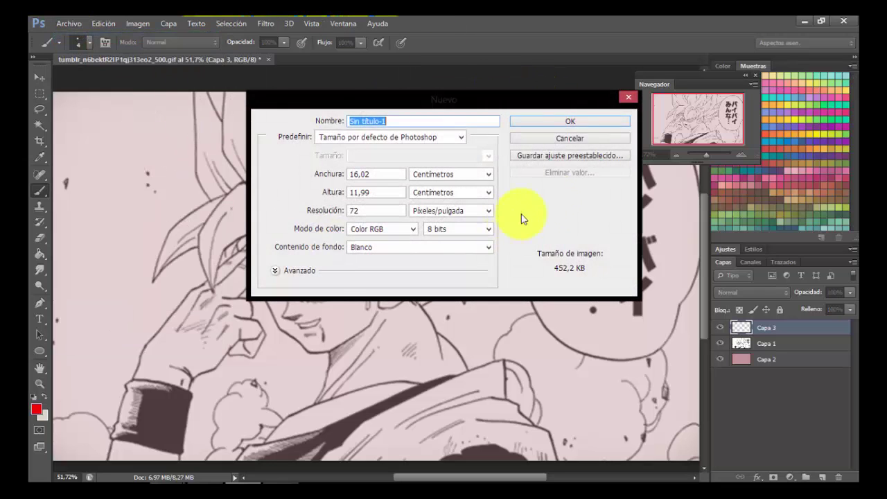
left_click(451, 174)
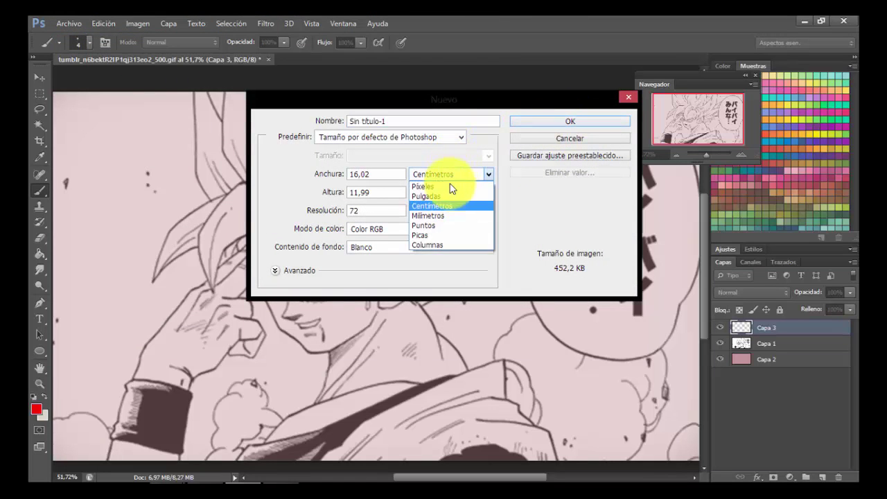
left_click(452, 188)
left_click(545, 124)
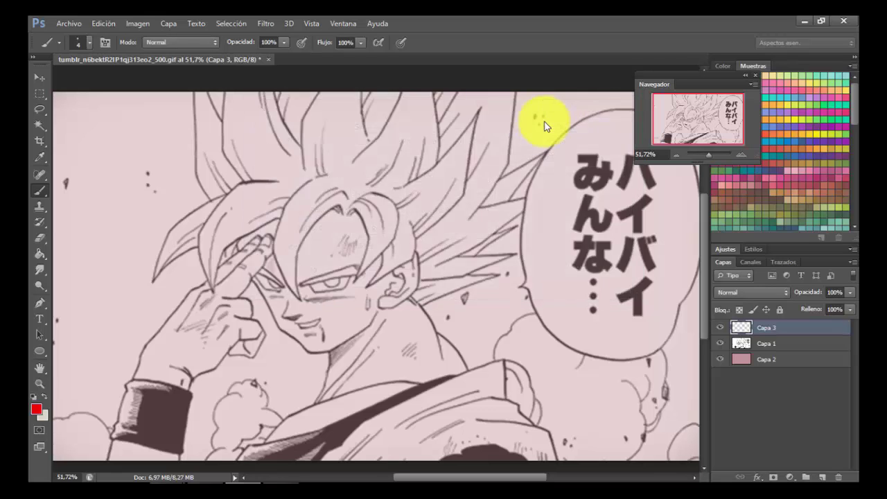
Check the brush size and hardness, and draw a curved Pen path descending across the blank canvas
left_click(43, 306)
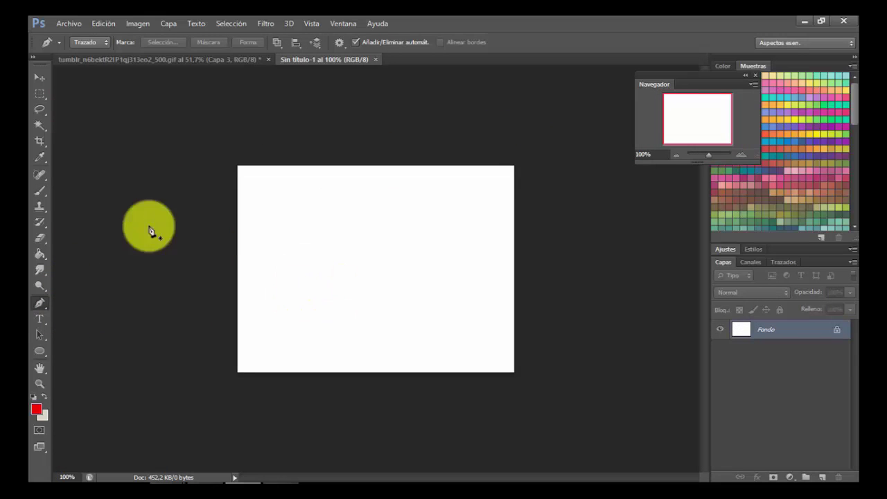
left_click(42, 189)
right_click(270, 207)
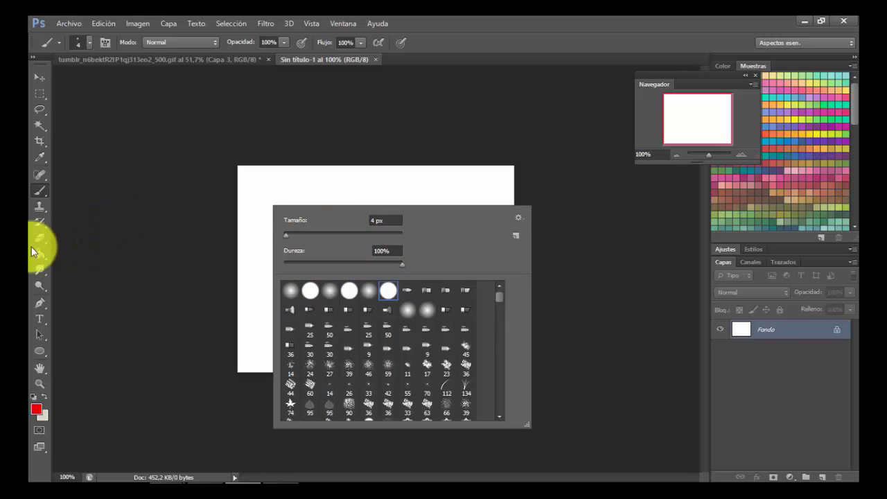
left_click(40, 309)
left_click(39, 306)
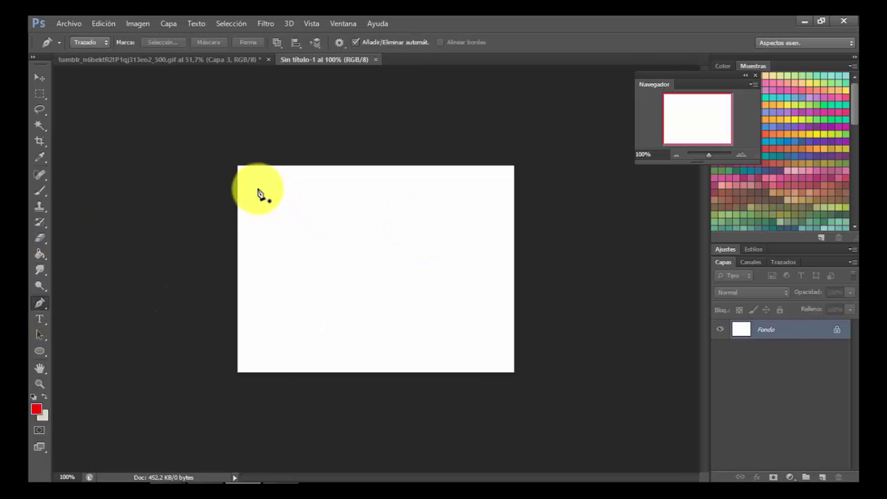
left_click(258, 189)
left_click_drag(470, 328, 502, 411)
Stroke the curved path in red using Pincel with Simular presión enabled, and delete the path
right_click(419, 228)
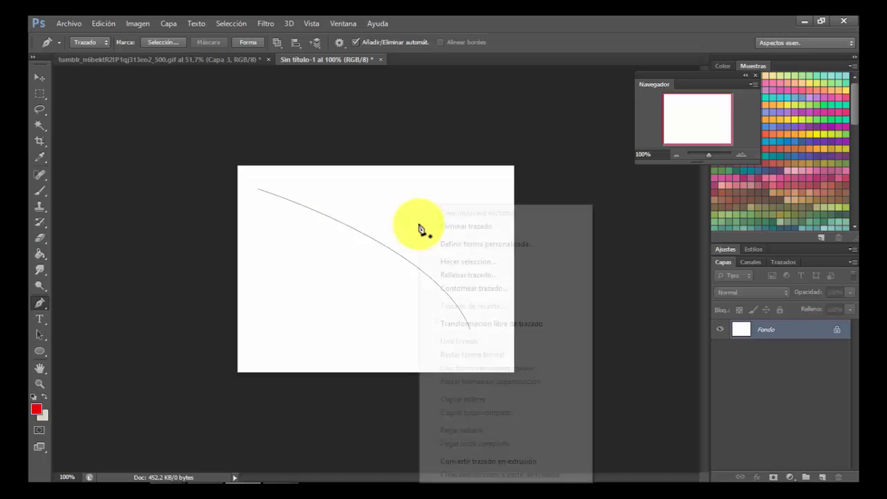
left_click(453, 291)
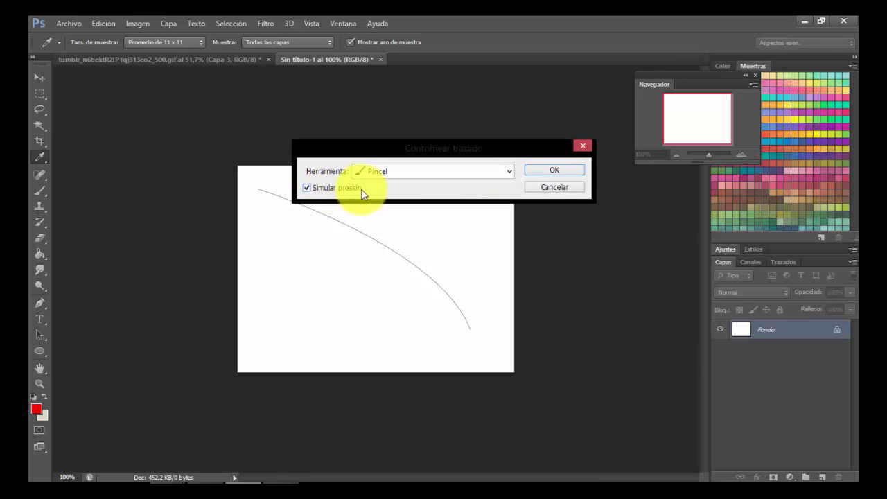
left_click(554, 170)
right_click(447, 207)
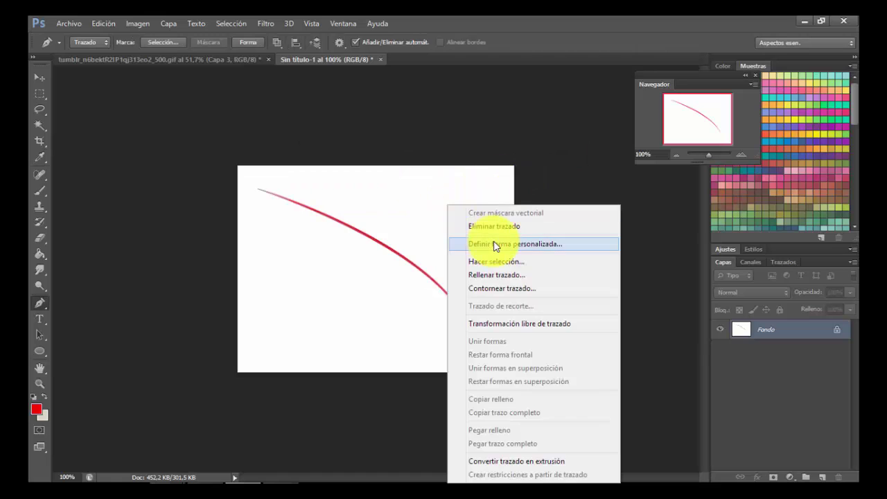
left_click(468, 228)
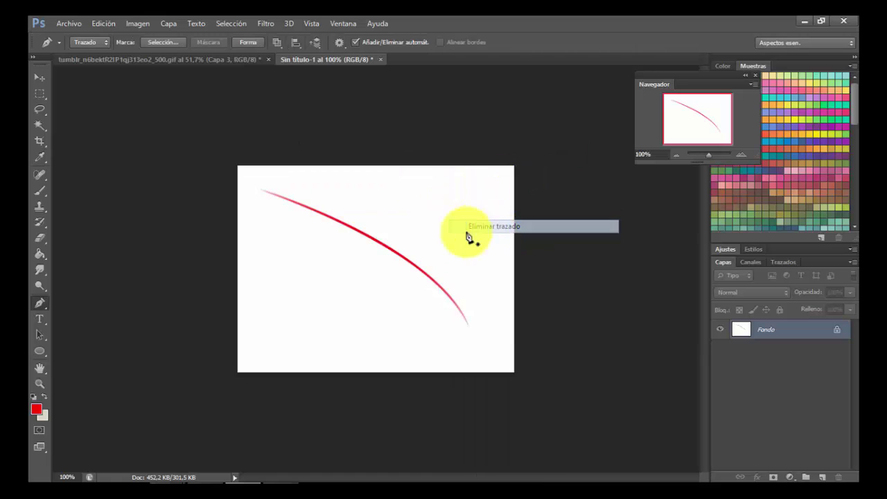
Draw a second curved Pen path just below the red stroke and stroke it using Pincel with Simular presión disabled
left_click(255, 197)
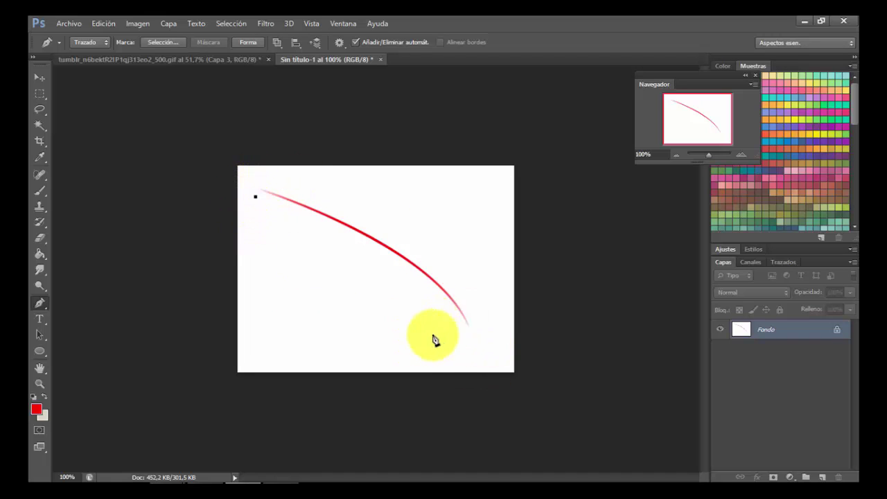
left_click_drag(461, 341, 513, 413)
right_click(422, 194)
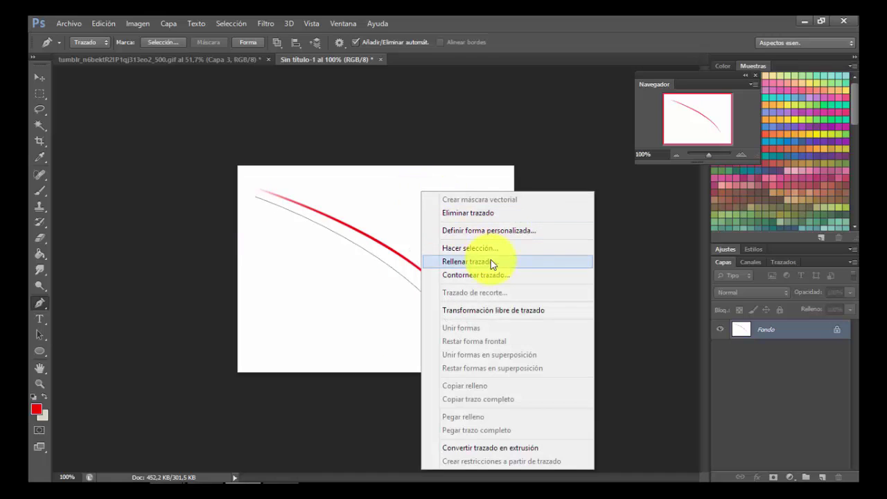
left_click(490, 275)
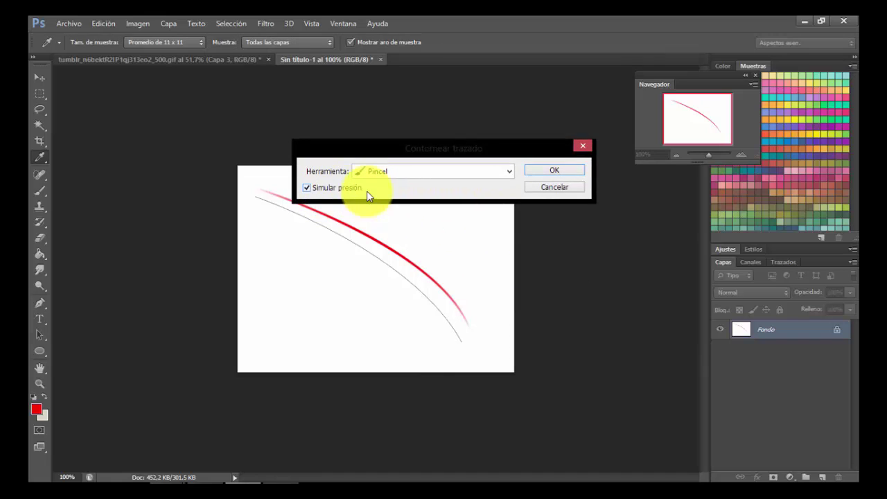
left_click(309, 187)
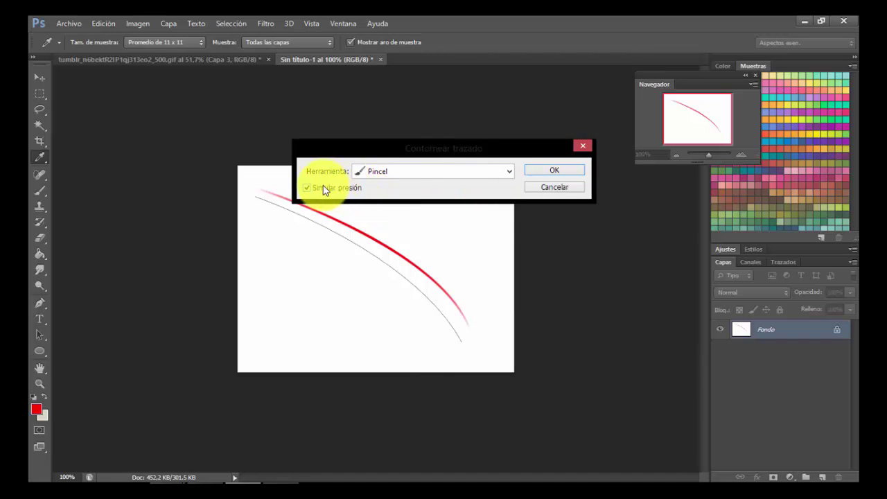
left_click(548, 171)
Delete the second path and zoom in on the two red strokes to compare their ends
right_click(391, 222)
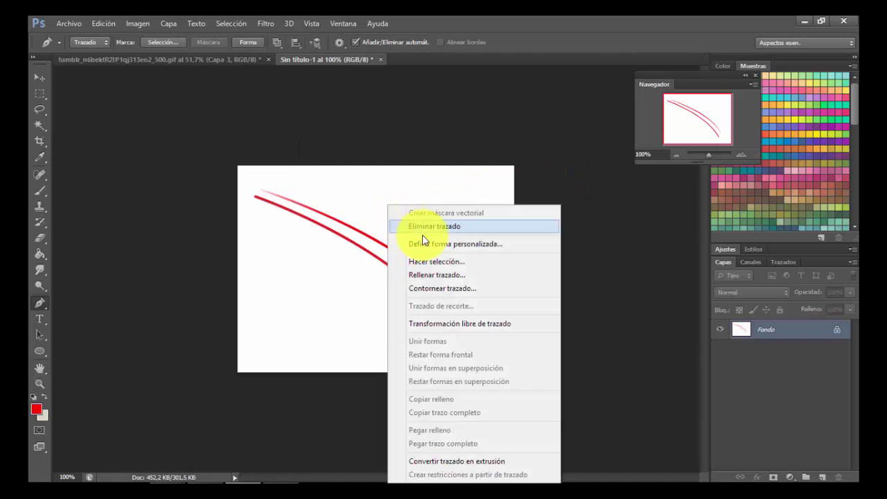
left_click(422, 228)
scroll(252, 201, "up", 5)
scroll(252, 201, "up", 5)
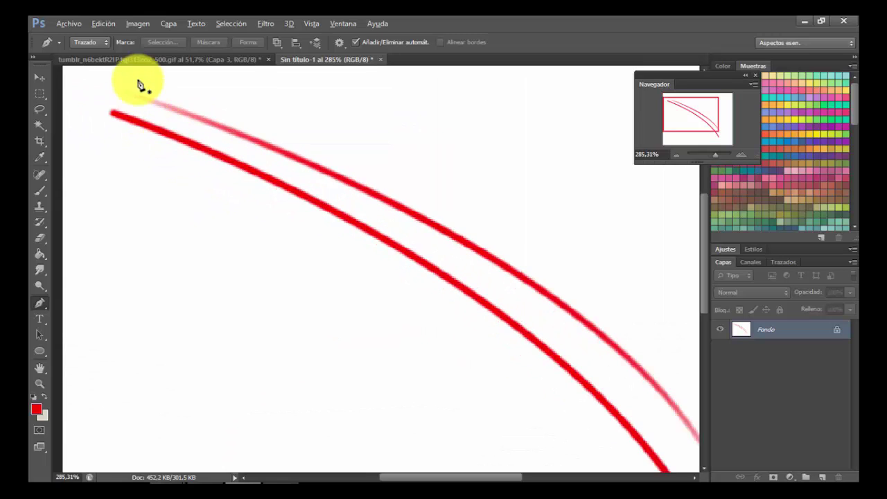
Return to the manga document and stroke the forelock paths in red on Capa 3 using Pincel with Simular presión enabled
scroll(374, 208, "down", 12)
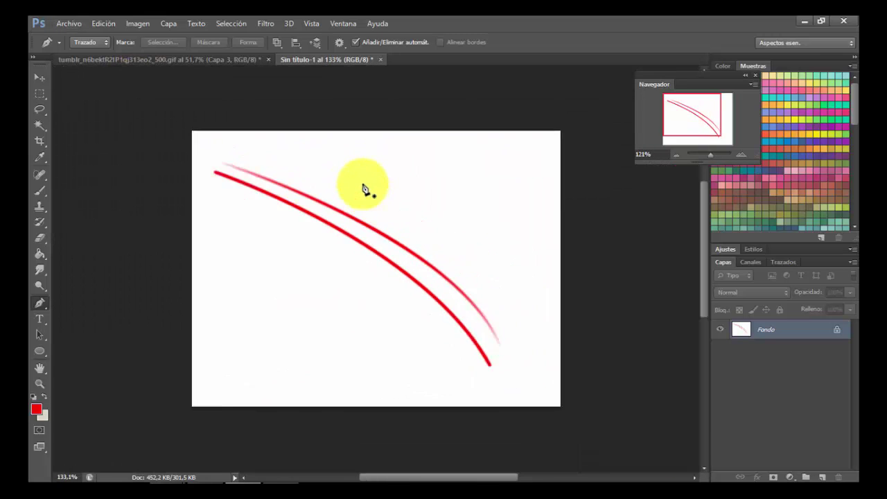
scroll(465, 269, "up", 3)
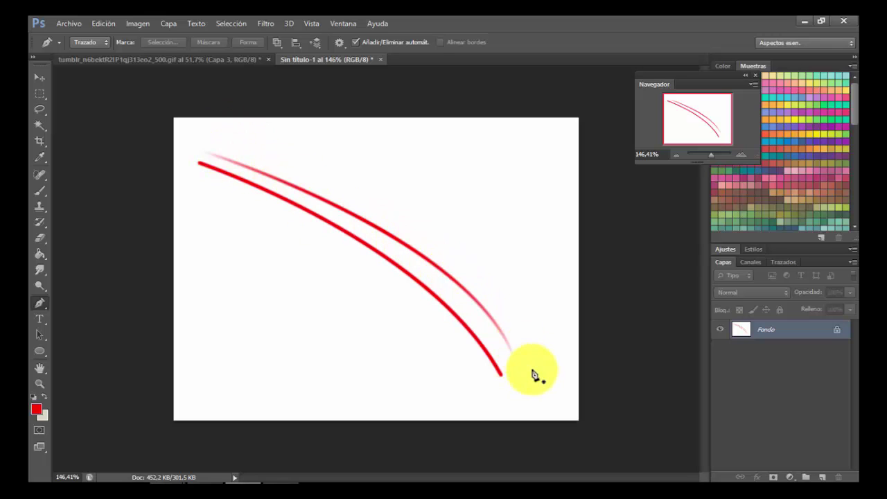
left_click(184, 62)
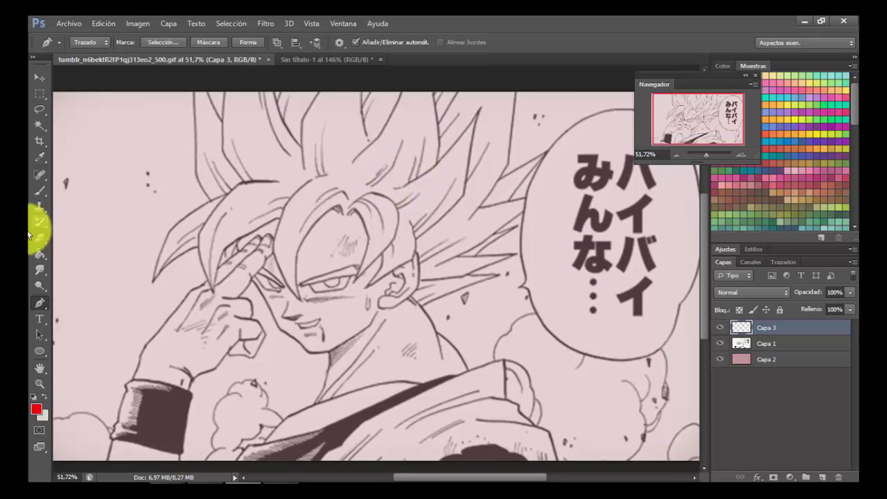
right_click(455, 183)
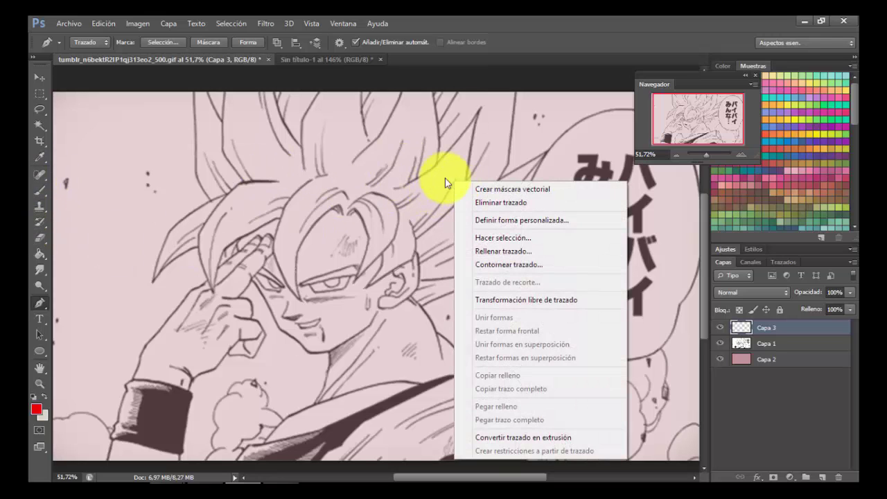
left_click(478, 266)
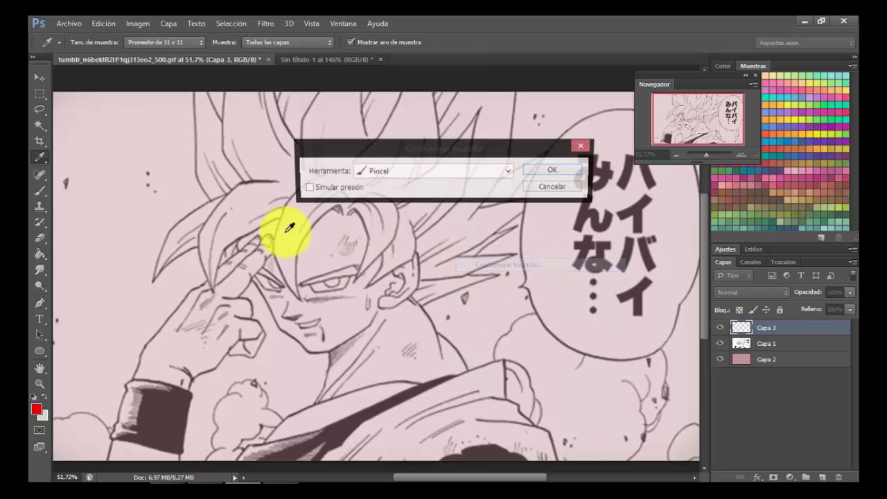
left_click(308, 188)
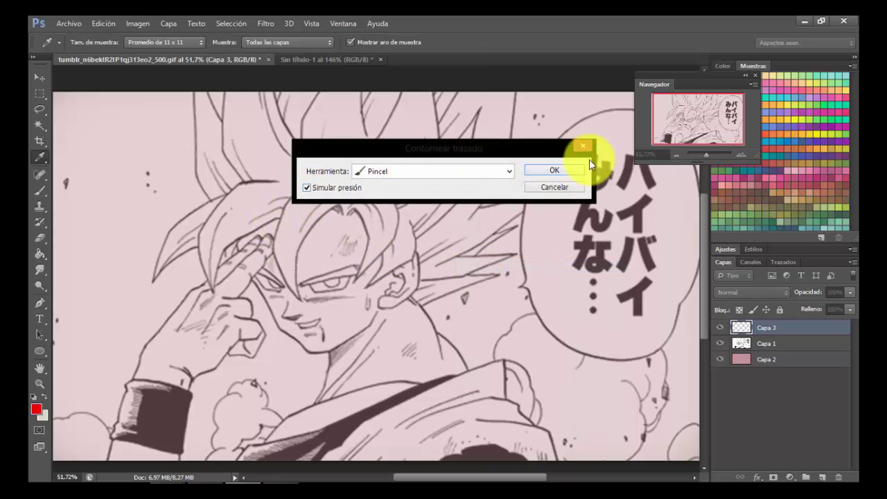
left_click(555, 171)
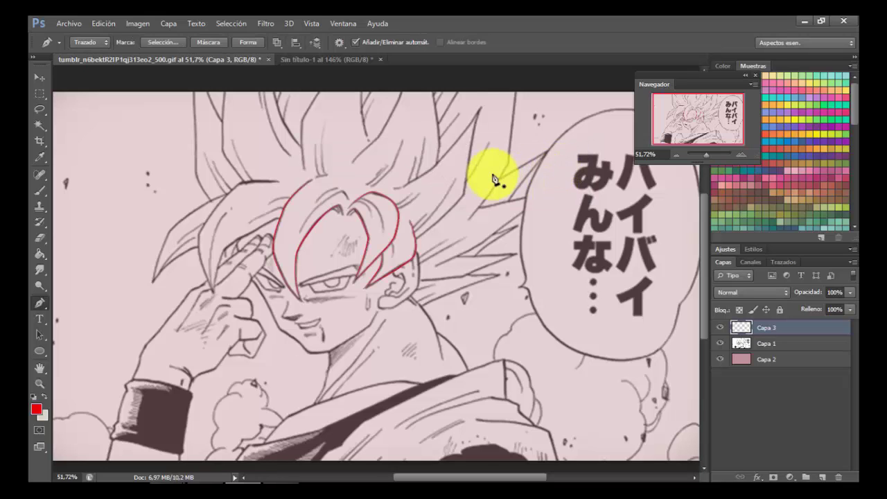
Delete the forelock paths to leave only the red stroke on Capa 3
right_click(494, 179)
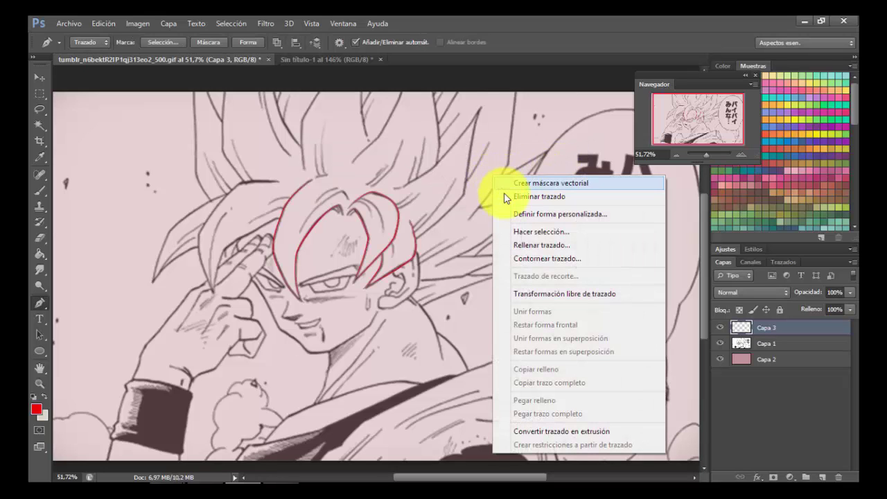
left_click(335, 164)
scroll(335, 167, "up", 3)
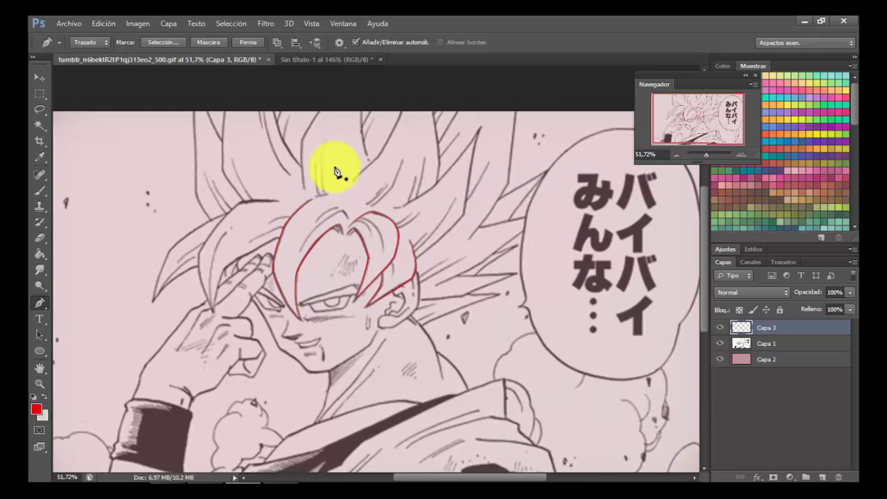
scroll(419, 366, "up", 6)
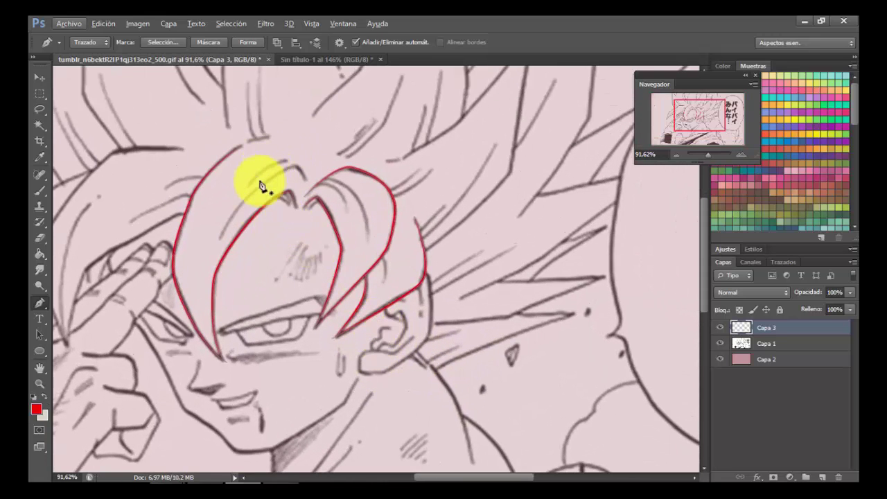
right_click(341, 144)
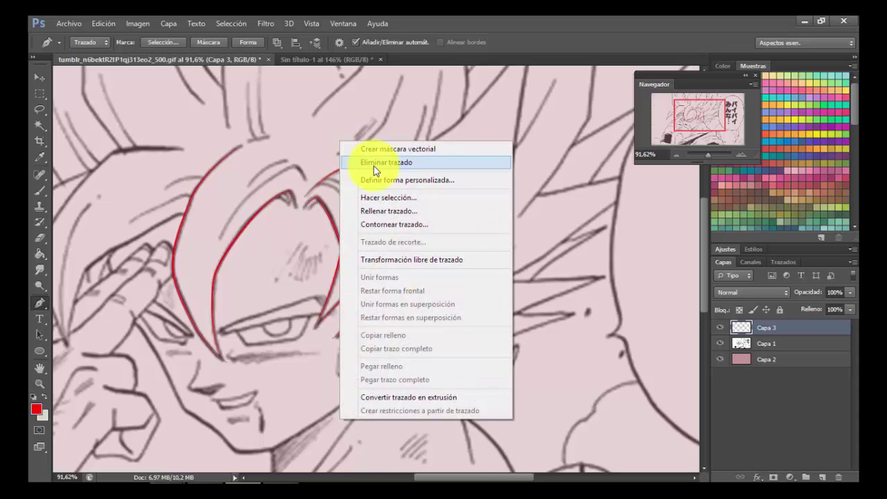
left_click(374, 166)
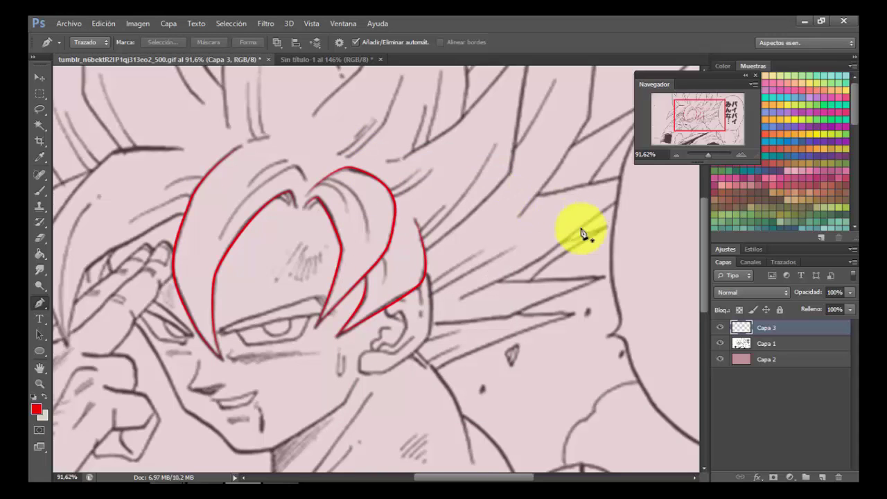
Hide Capa 1 and examine the thickness and tapered ends of the red hair strokes against the pink background
scroll(471, 204, "down", 4)
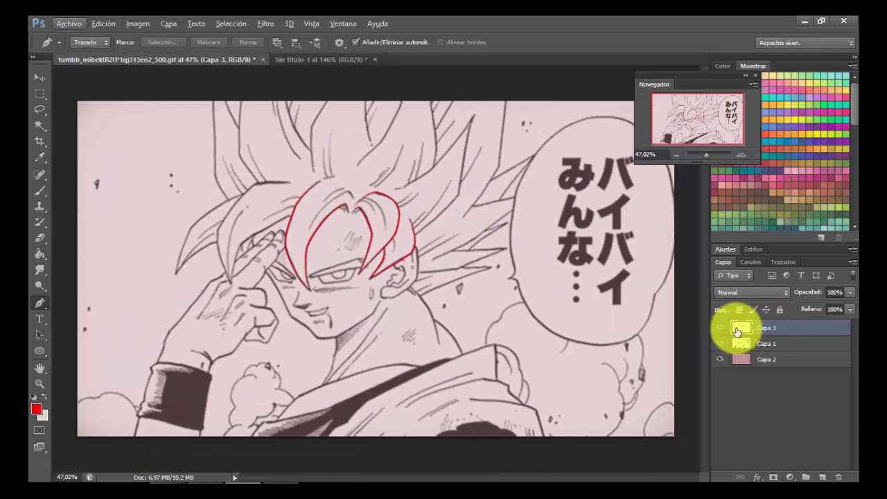
left_click(721, 344)
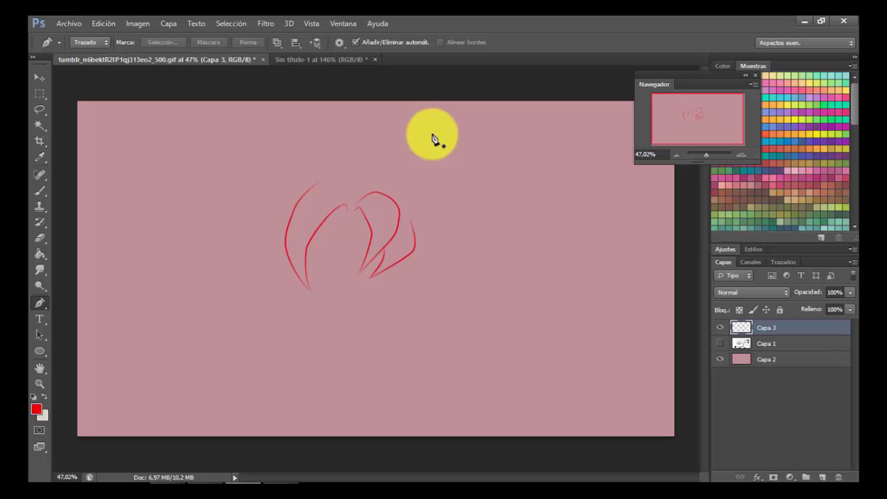
scroll(367, 199, "up", 5)
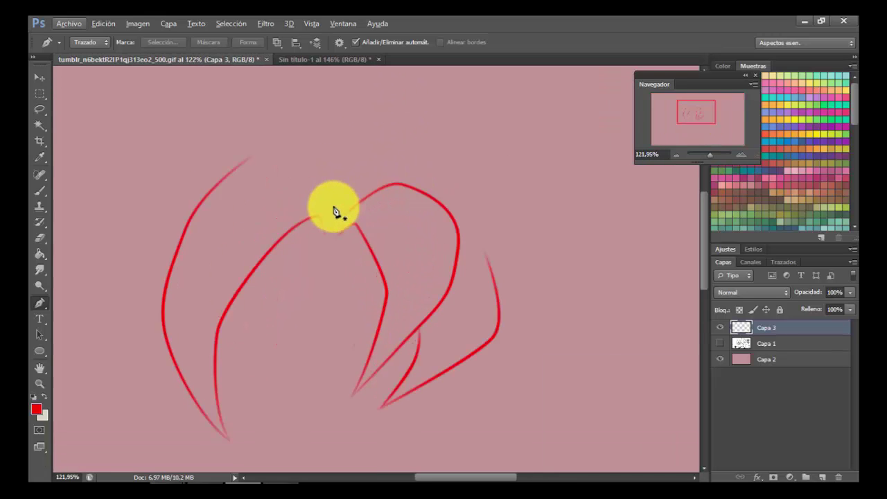
scroll(317, 223, "down", 3)
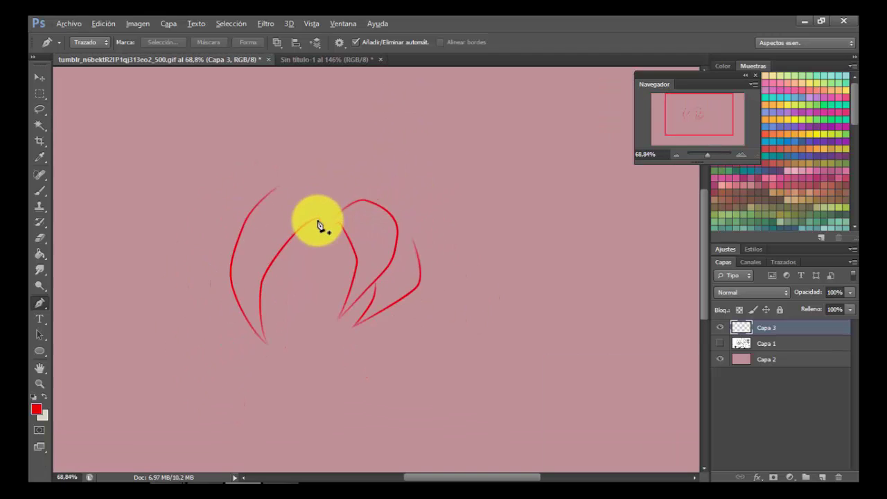
scroll(318, 223, "down", 3)
scroll(370, 220, "up", 3)
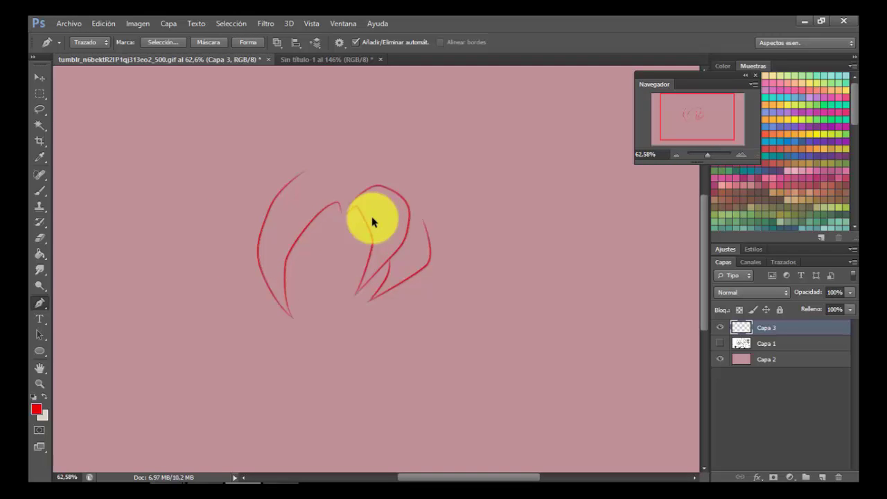
scroll(340, 206, "up", 5)
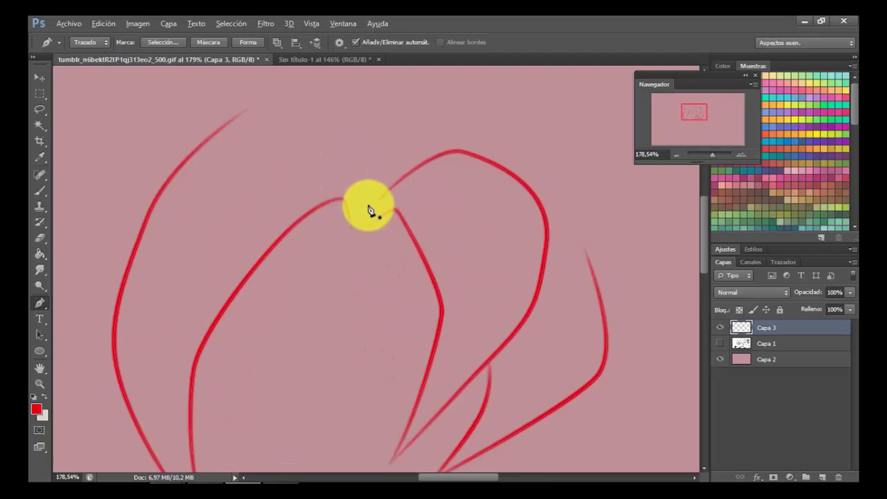
scroll(370, 189, "down", 3)
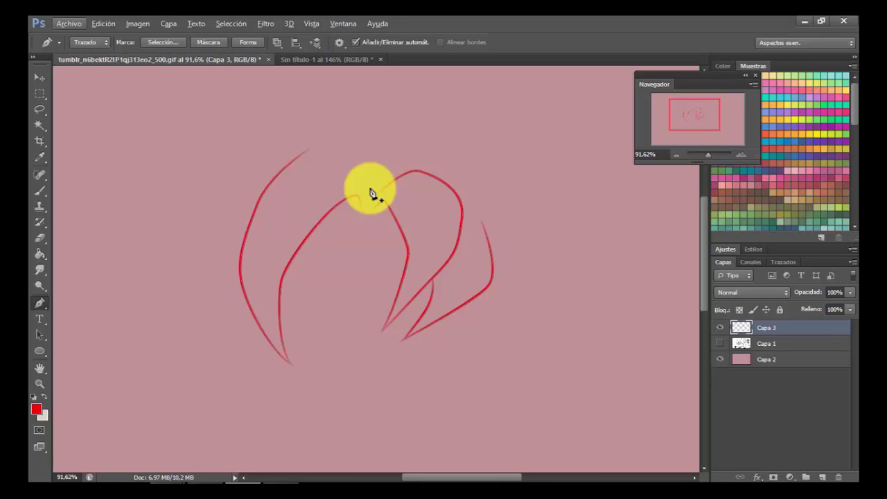
Undo the red stroke on the forelock paths and set the hard brush's size to 2 px
key("ctrl+alt+z")
key("ctrl+alt+z")
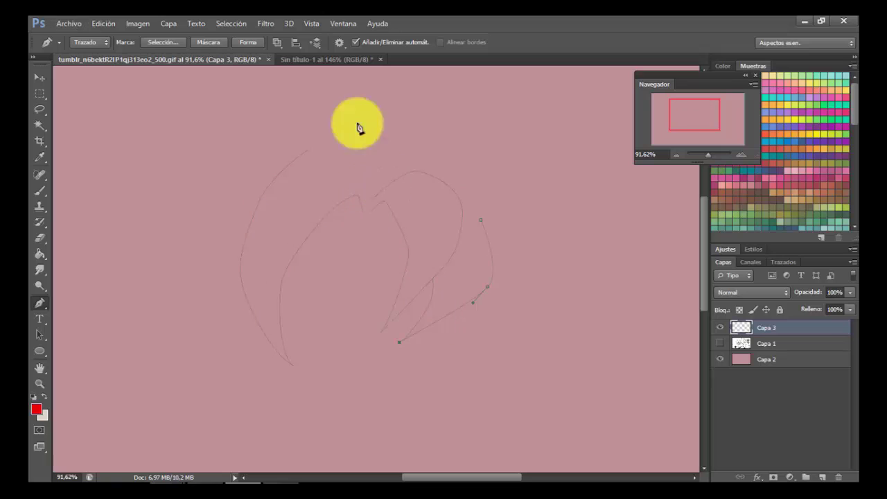
left_click(501, 177, "ctrl")
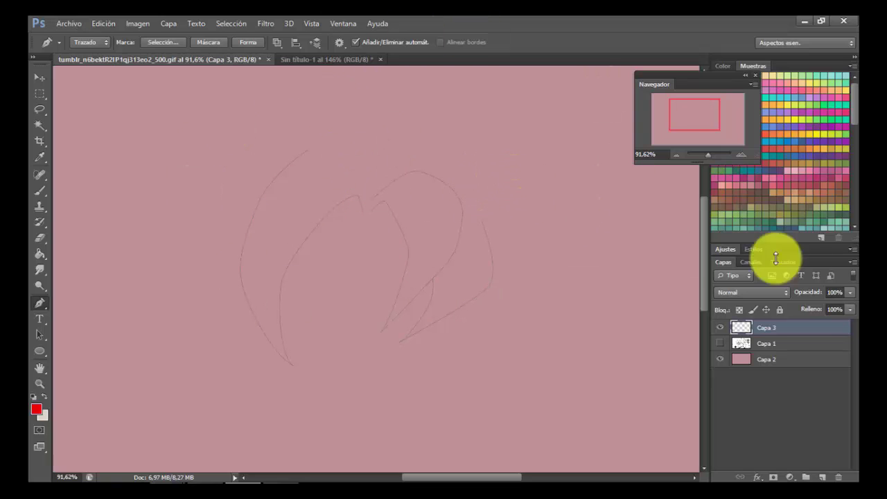
left_click(46, 191)
right_click(250, 186)
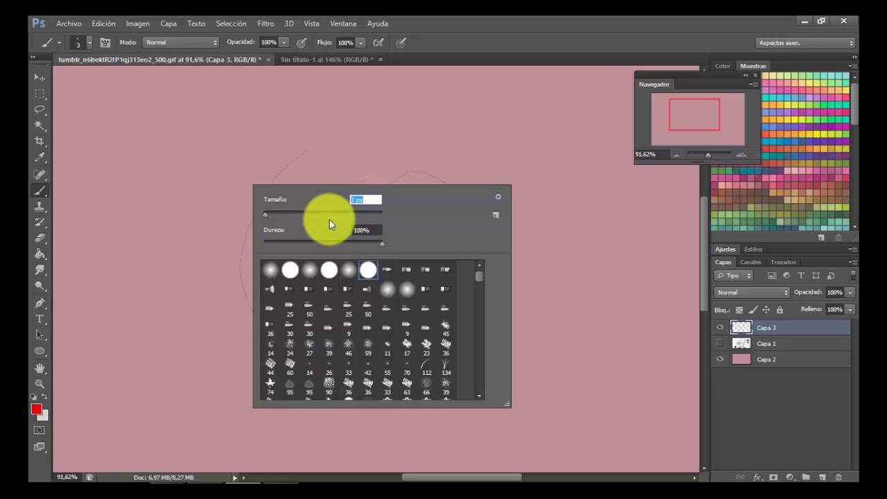
key("Down")
key("Down")
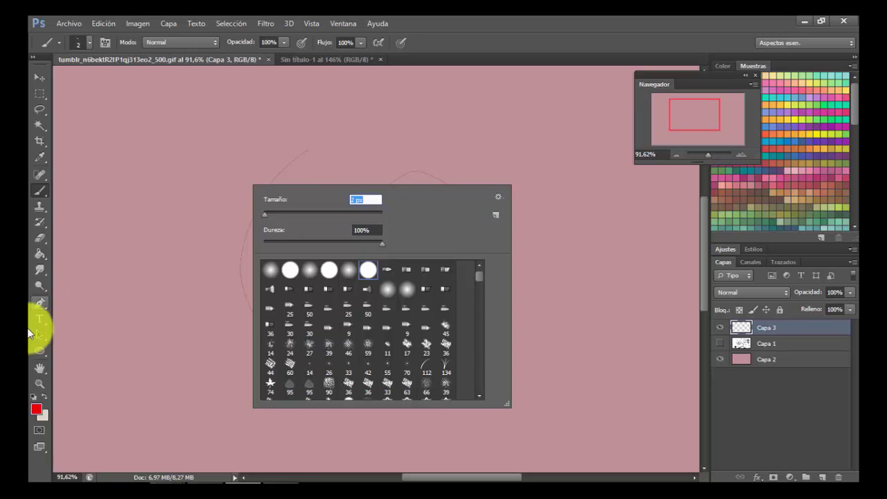
left_click(40, 303)
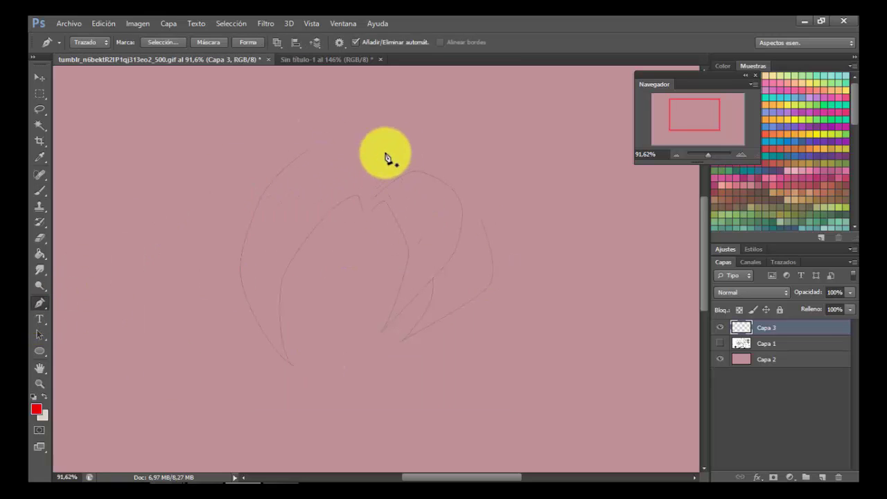
Stroke the forelock paths again with the 2 px Pincel and Simular presión enabled, and delete the paths
right_click(386, 154)
left_click(419, 238)
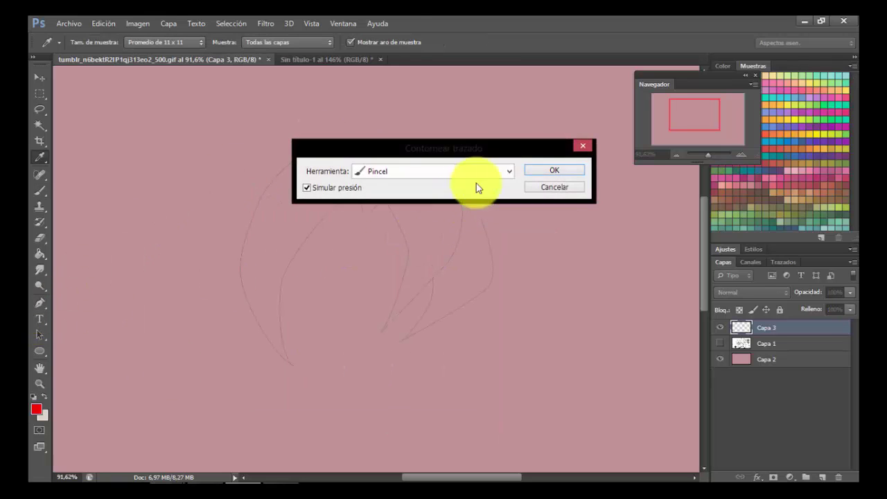
left_click(550, 172)
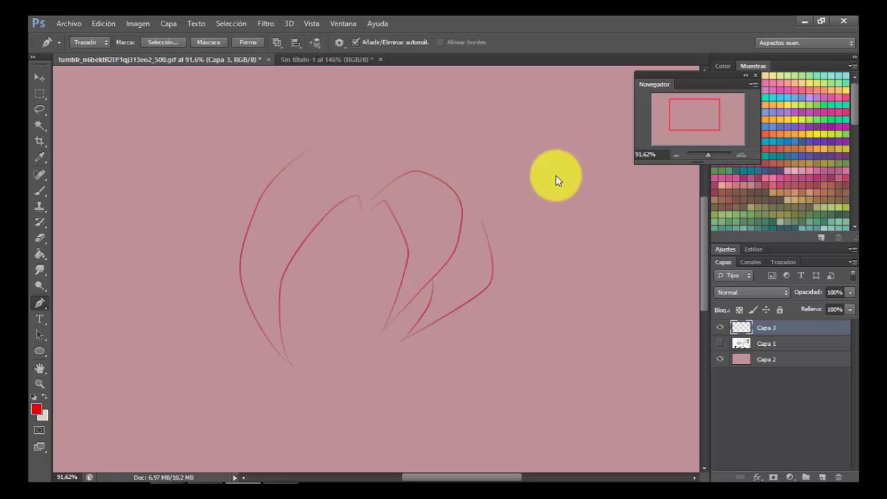
right_click(555, 176)
left_click(573, 191)
Show Capa 1 again and draw a Pen path along the hair lock's lower edge above the raised fingers, down to its tip
scroll(415, 198, "down", 4)
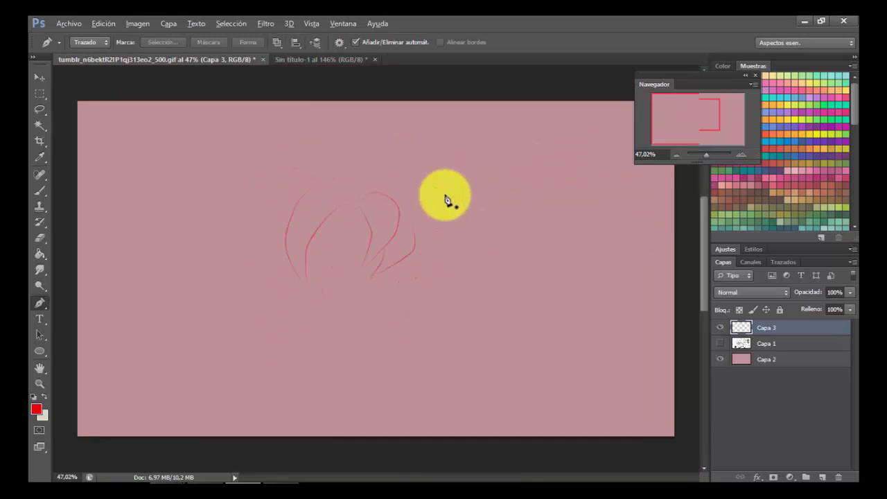
left_click(722, 344)
scroll(337, 236, "up", 5)
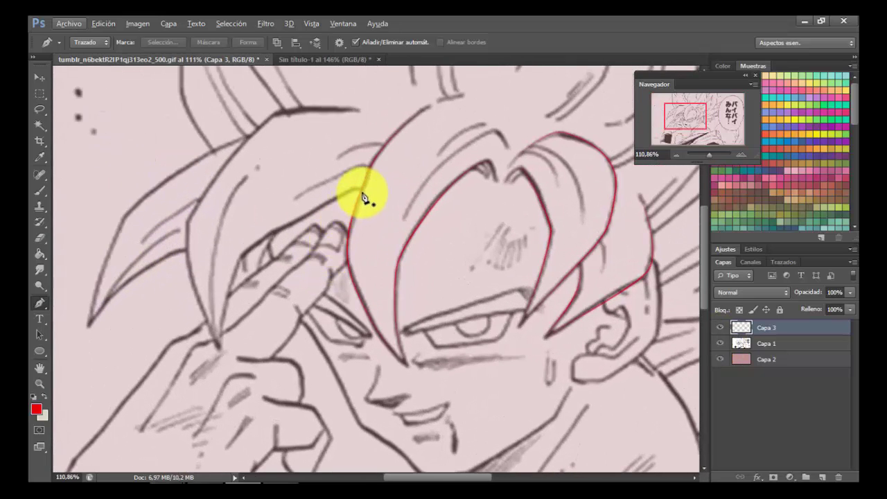
left_click(362, 188)
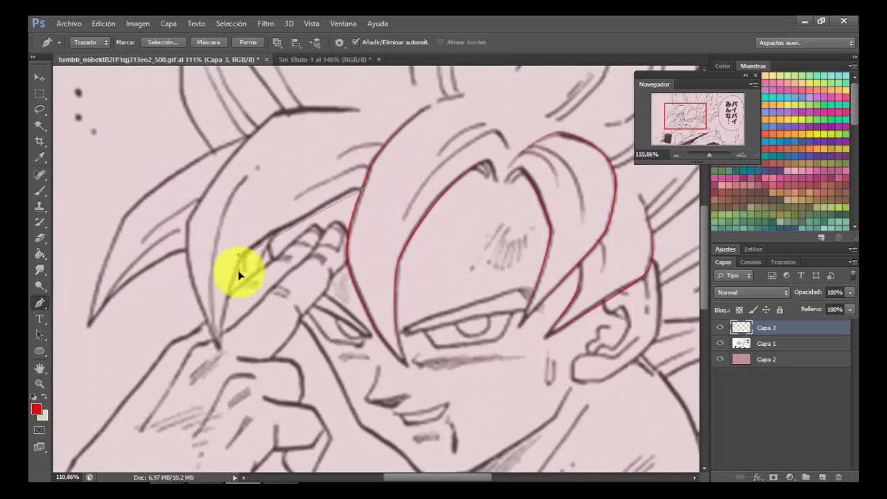
left_click(229, 293)
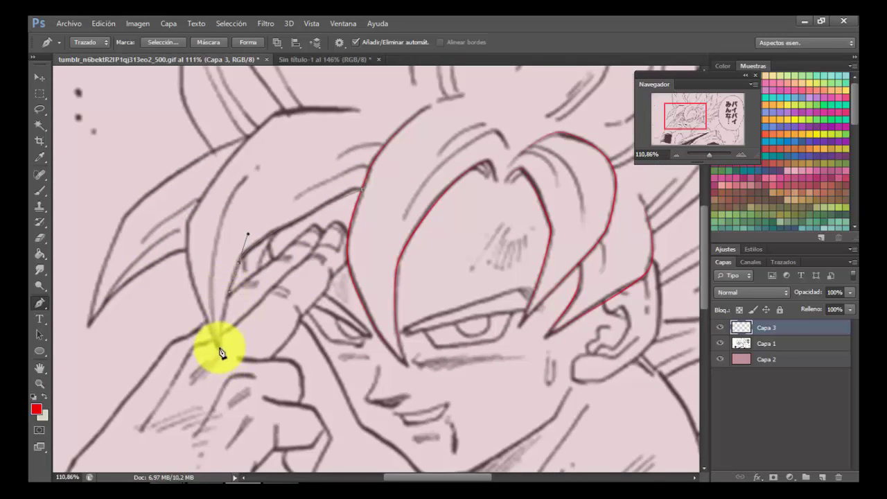
key("Escape")
Draw a separate curved Pen path along the inner line of the same hair lock, ending at its pointed tip
left_click(249, 172)
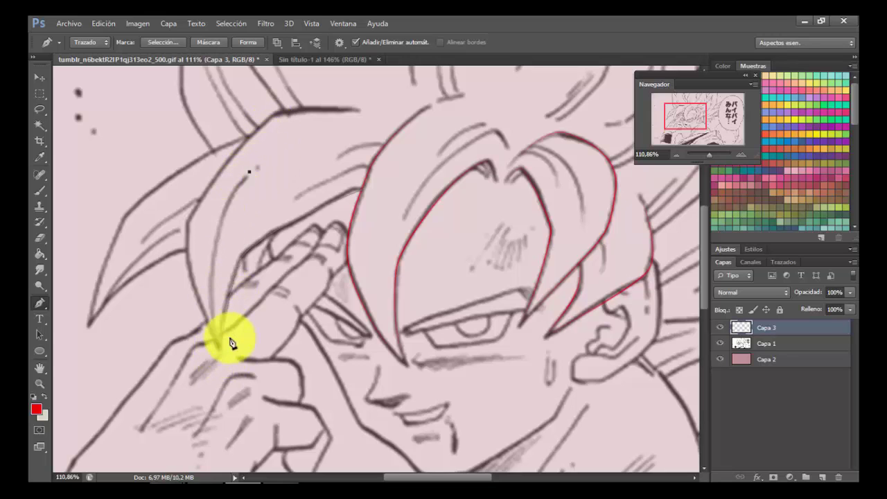
left_click_drag(258, 390, 261, 465)
key("ctrl+alt+z")
key("ctrl+alt+z")
key("ctrl+alt+z")
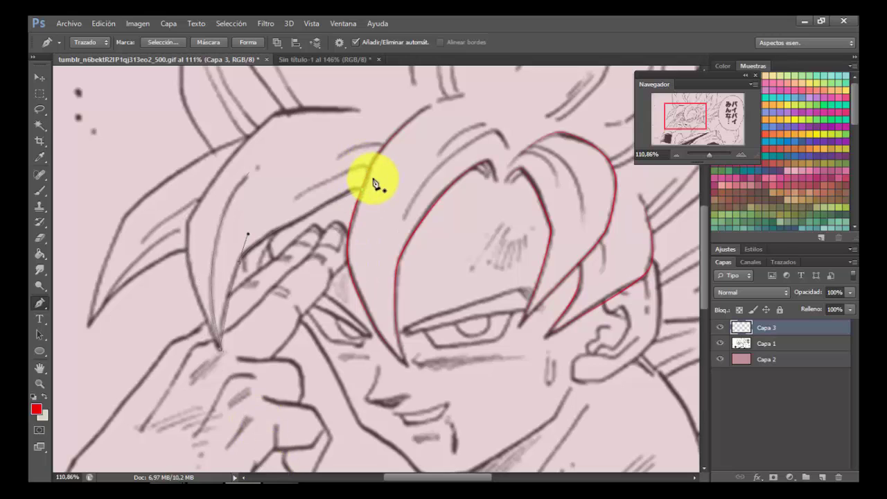
Draw separate Pen paths along the two short curved strands that branch off the outer edge of the long forelock
left_click(370, 168)
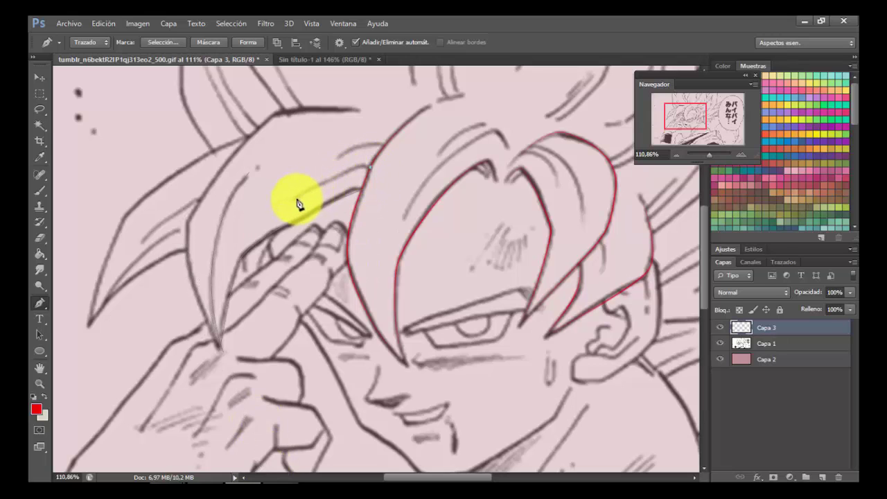
left_click_drag(297, 203, 286, 222)
key("ctrl+alt+z")
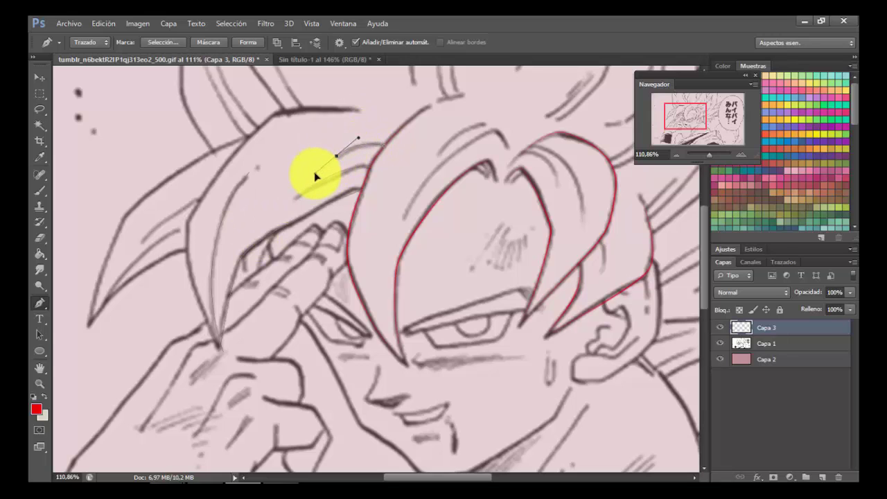
key("ctrl+alt+z")
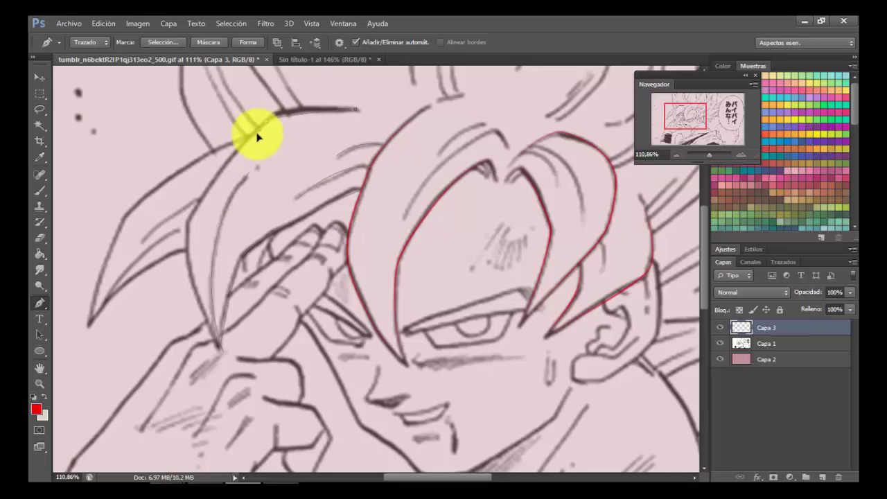
Trace the outer edge of the hair lock over the hand from its upper end to the pointed tip, readjusting the tip's anchor and curve
scroll(176, 186, "down", 2)
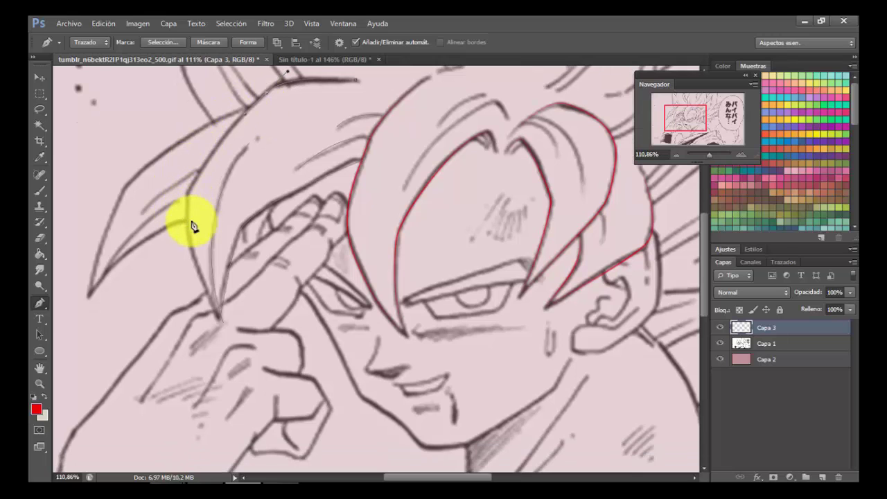
left_click_drag(186, 221, 193, 279)
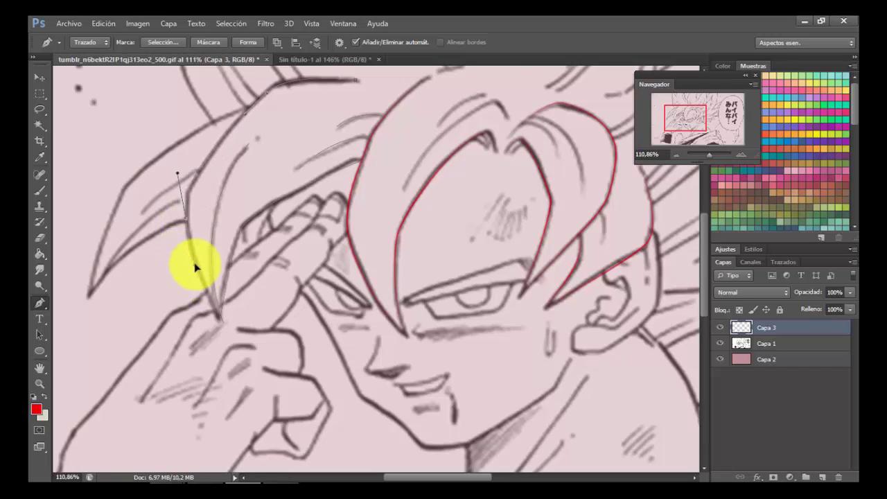
left_click_drag(215, 310, 239, 332)
scroll(185, 331, "up", 10)
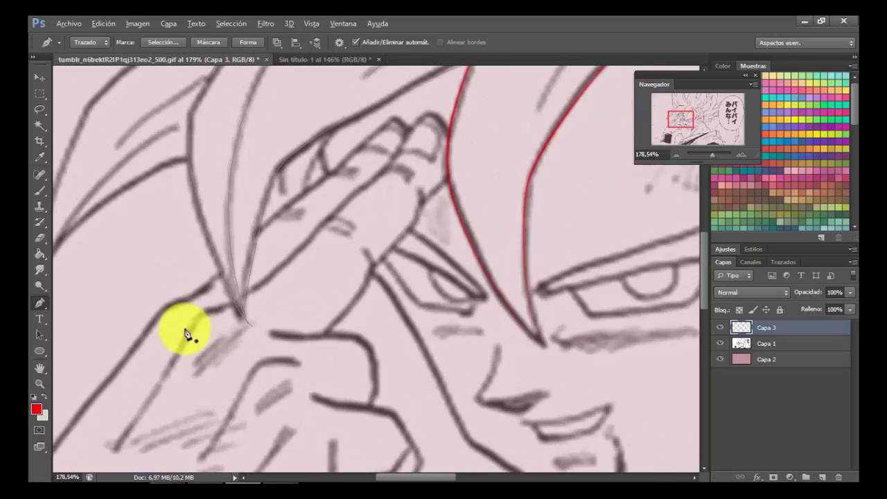
scroll(185, 333, "up", 7)
scroll(358, 274, "down", 8)
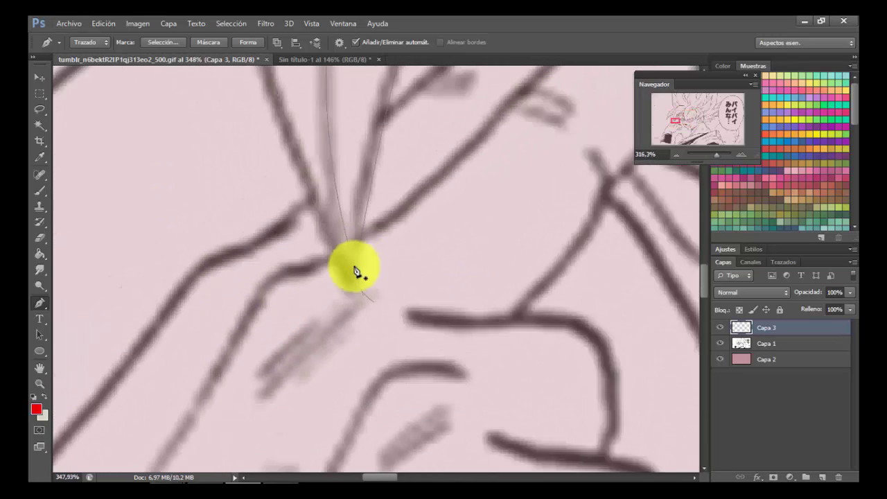
scroll(346, 283, "up", 3)
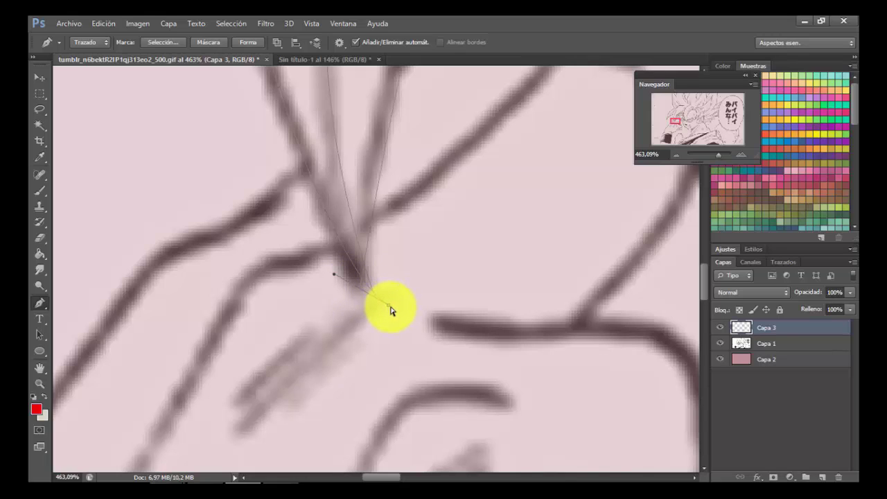
left_click_drag(383, 305, 367, 296)
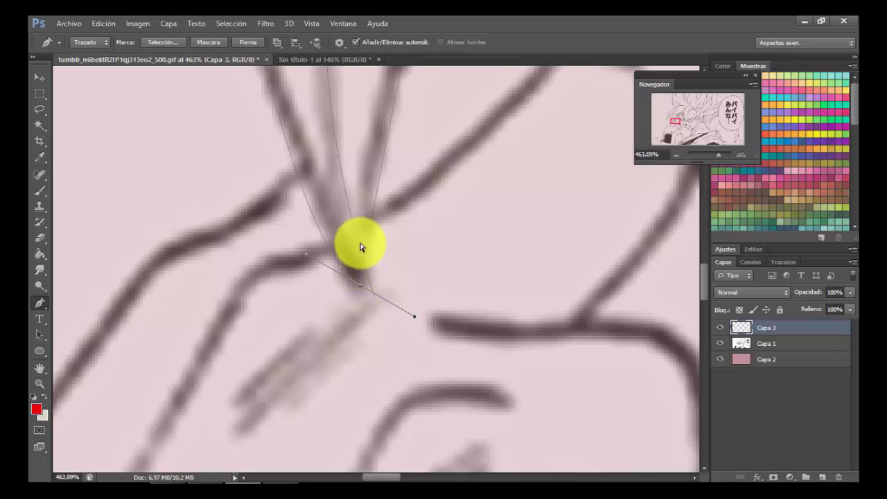
left_click_drag(359, 246, 360, 285)
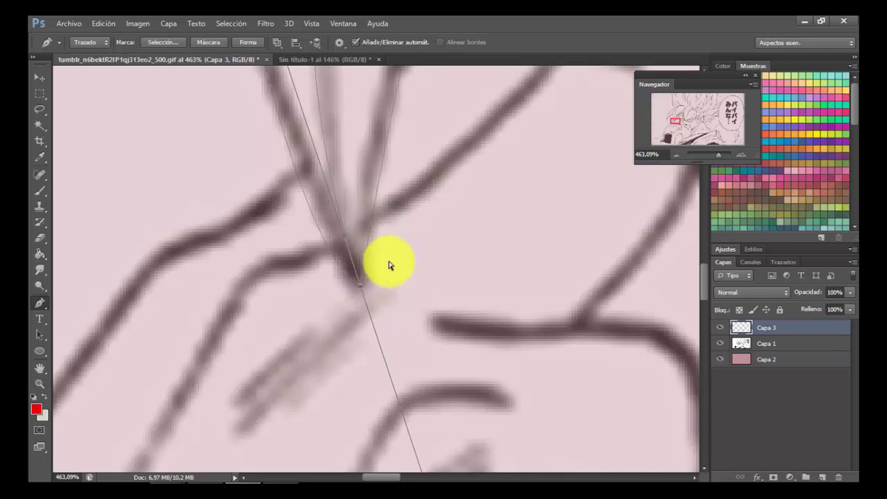
Stroke the paths of the lock over the hand with Pincel and Simular presión enabled, and delete the paths
scroll(353, 271, "down", 8)
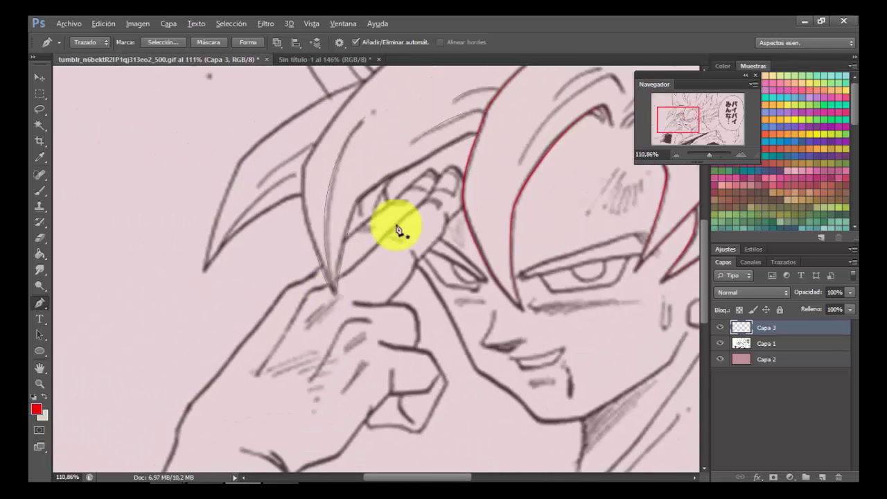
right_click(407, 237)
left_click(438, 286)
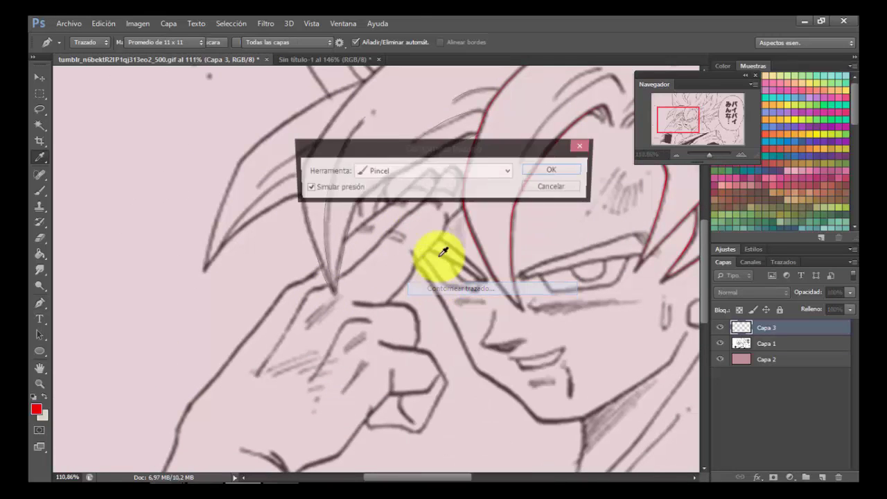
left_click(537, 172)
right_click(486, 148)
left_click(512, 167)
Draw separate Pen paths along the leftmost hair lock's lower edge and the thin shading lines inside it
scroll(309, 220, "up", 2)
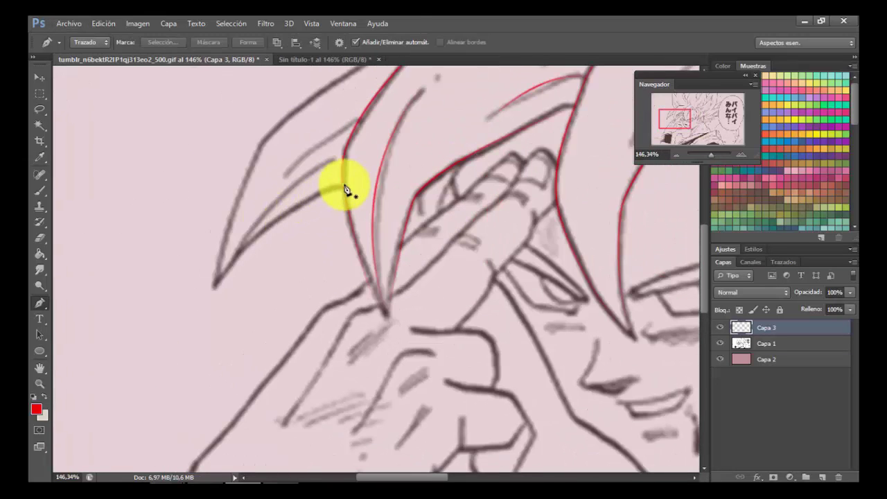
left_click(343, 186)
left_click_drag(215, 288, 185, 347)
key("Escape")
left_click(341, 158)
left_click_drag(233, 257, 214, 310)
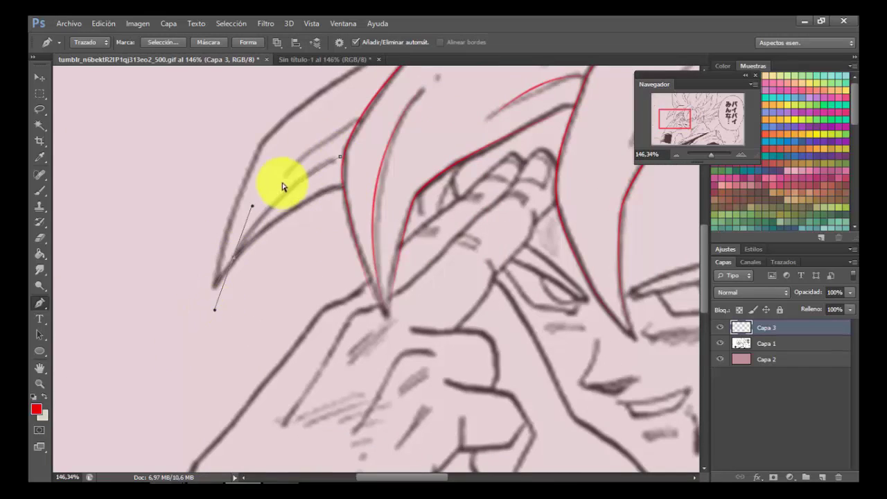
key("Escape")
left_click(357, 122)
Trace the leftmost hair lock's outer edge between its junction with the neighbouring lock and its pointed tip, ending the path there
scroll(367, 126, "up", 3)
left_click(426, 122)
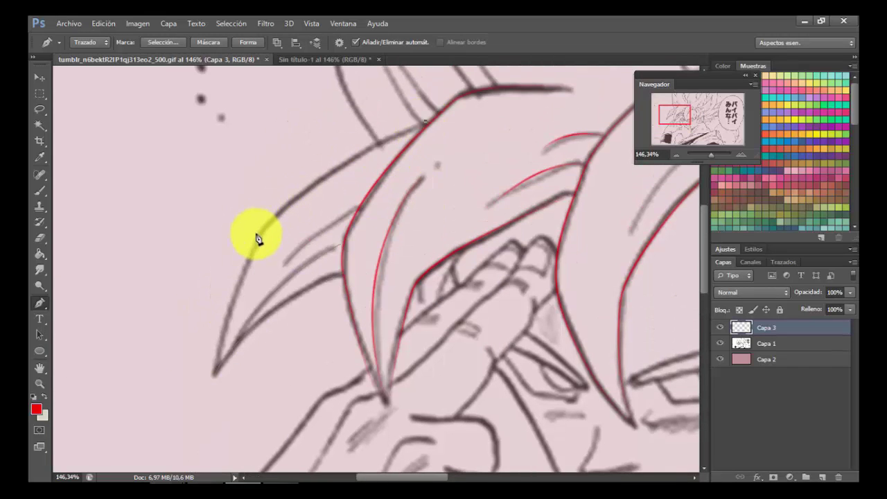
left_click_drag(257, 234, 243, 266)
left_click_drag(215, 375, 217, 406)
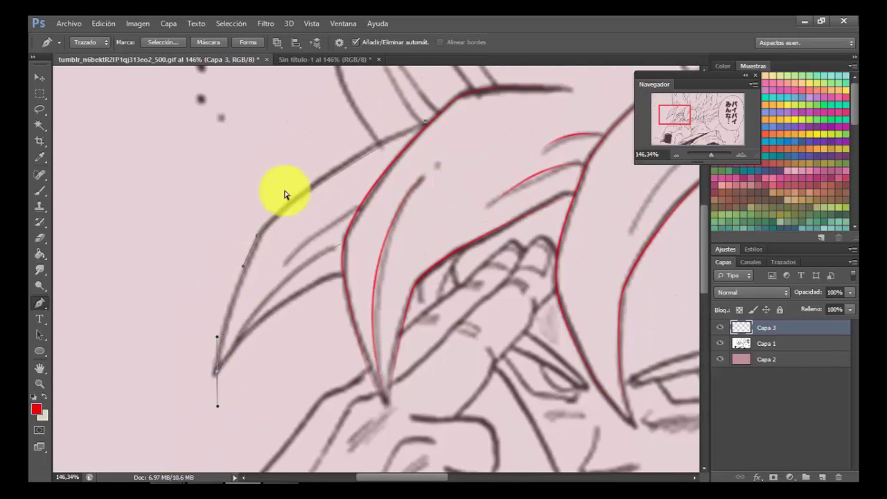
left_click(285, 192, "ctrl")
scroll(280, 172, "down", 4)
scroll(332, 170, "up", 5)
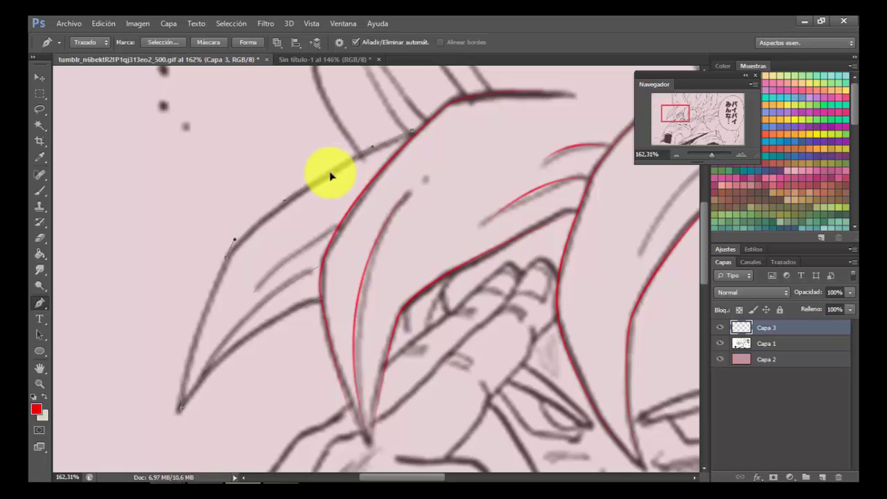
Draw a Pen path along the leftmost upright spike's outer edge, starting above the canvas and descending to the side lock
scroll(330, 176, "down", 4)
scroll(307, 143, "up", 4)
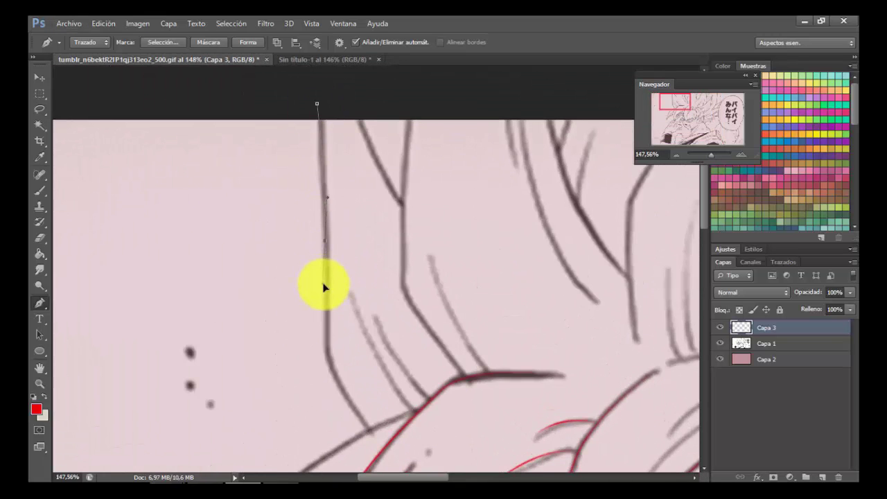
scroll(324, 286, "down", 4)
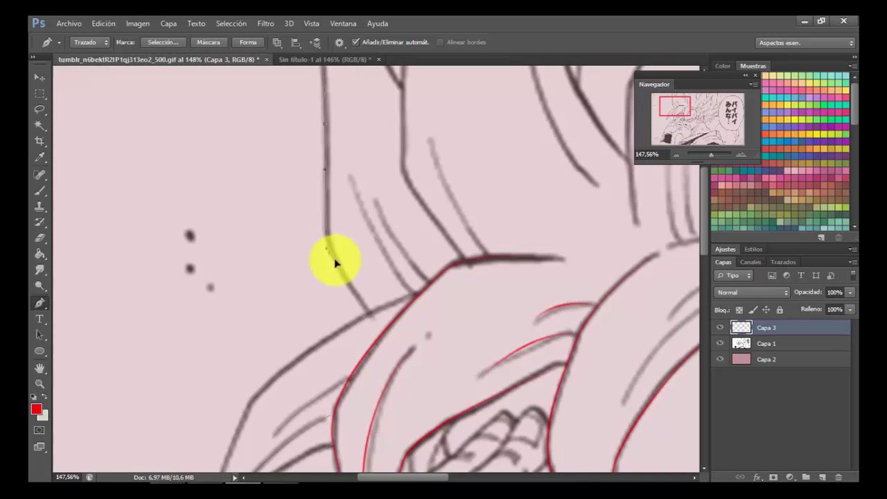
Draw two separate curved paths along the thin strands at the base of the leftmost upright spike
scroll(351, 260, "down", 2)
left_click(350, 113)
left_click_drag(418, 237, 453, 253)
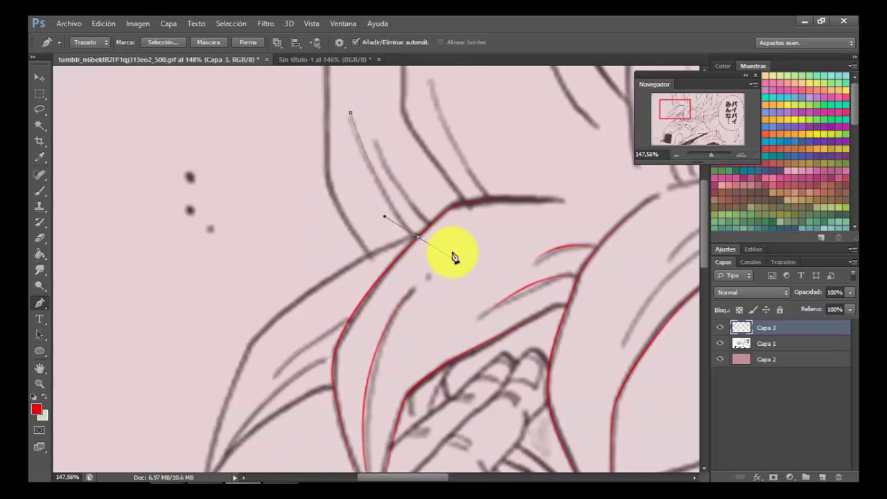
key("Escape")
left_click(373, 134)
mouse_move(430, 223)
left_mouse_down()
mouse_move(452, 225)
mouse_move(464, 245)
left_mouse_up()
key("Escape")
Trace the second upright spike's edge from above the canvas down to the side lock, plus the thin strand beside its base
scroll(414, 203, "up", 6)
scroll(416, 166, "down", 1)
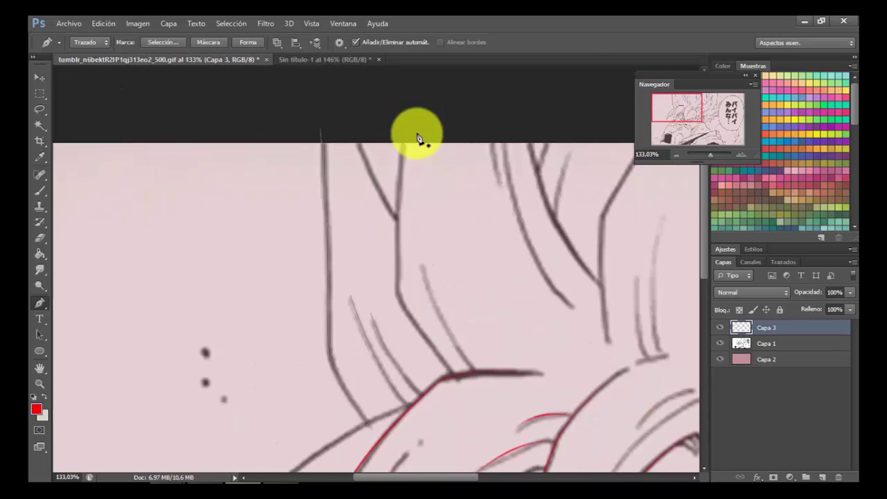
left_click(402, 106)
scroll(395, 298, "up", 3)
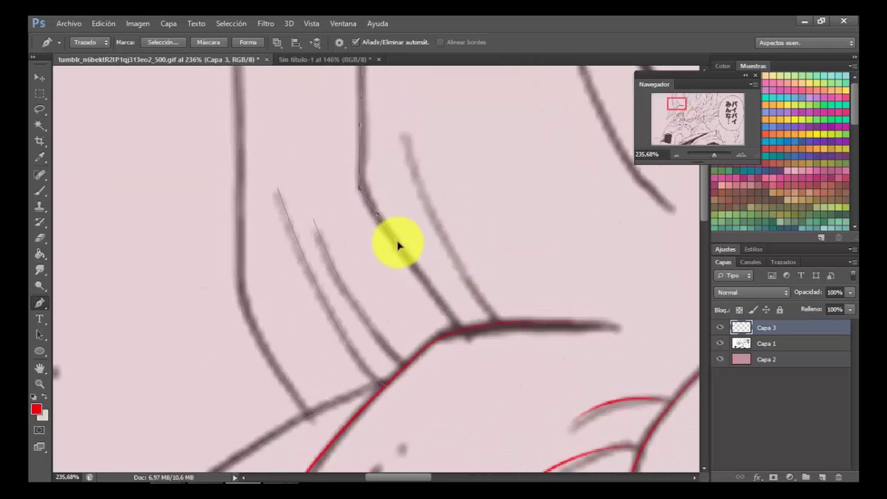
left_click(404, 136)
left_click_drag(498, 321, 541, 341)
left_click(505, 260, "ctrl")
Trace the slanted line meeting the second spike's edge, and the short and long curved hair lines further right, starting above the canvas
scroll(402, 321, "down", 9)
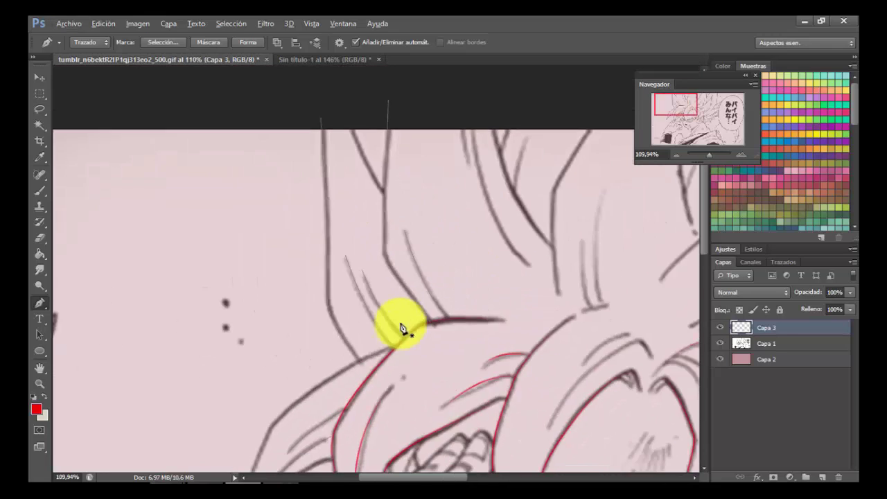
scroll(377, 156, "up", 5)
left_click(334, 96)
left_click_drag(396, 220, 412, 230)
left_click(521, 99)
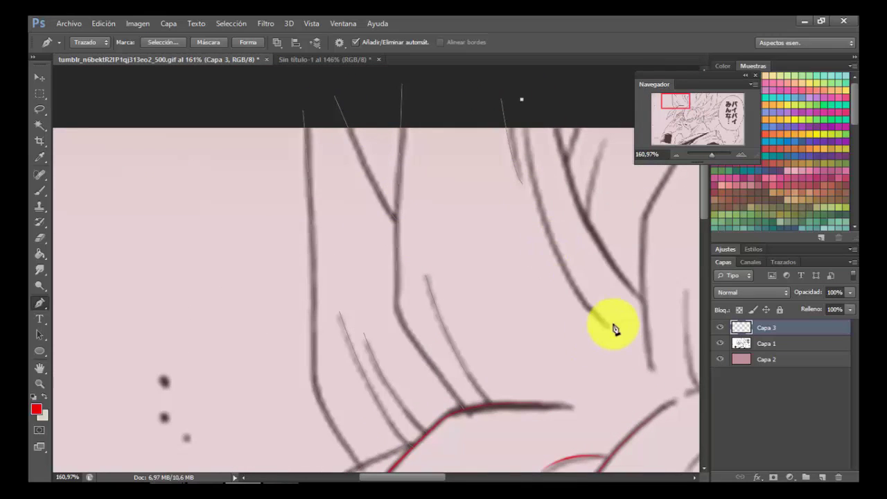
left_click_drag(618, 328, 698, 376)
left_click(584, 186, "ctrl")
Trace the long dark hair line from above the canvas to the central spike's edge, with the two short strands branching off it
left_click(543, 99)
left_click_drag(643, 299, 686, 315)
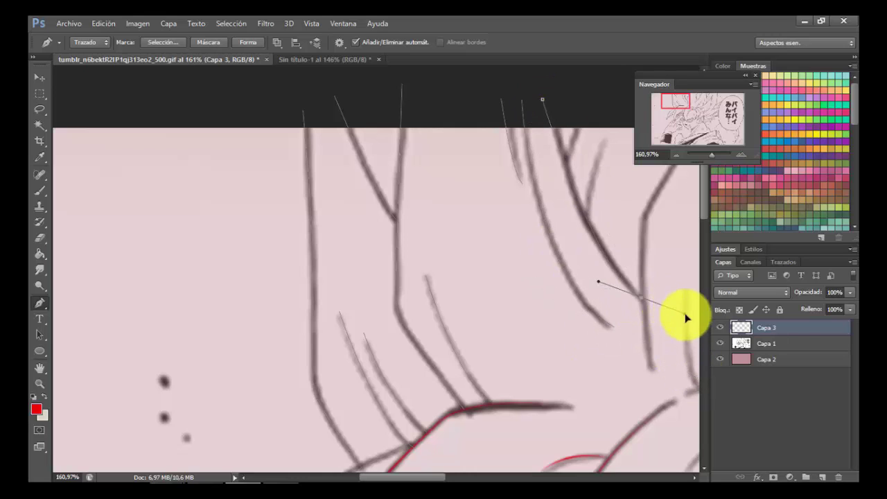
left_click(599, 176, "ctrl")
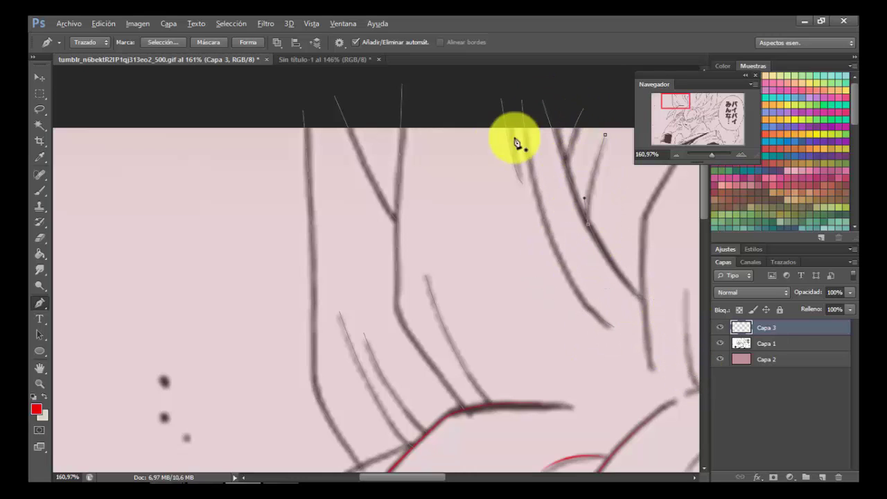
Trace the central spike's bent edge from above the canvas to its lower end, and the two thin vertical strands beside it
scroll(509, 199, "down", 3)
scroll(509, 199, "up", 3)
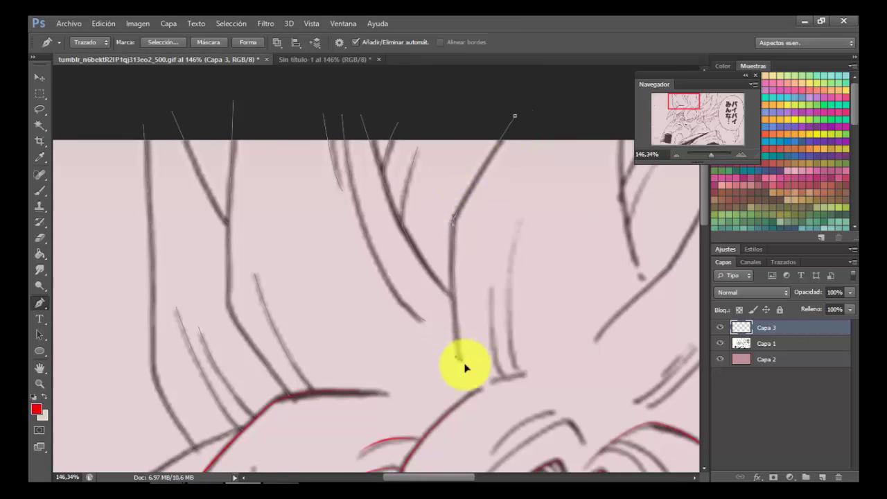
left_click(490, 285)
mouse_move(505, 380)
left_mouse_down()
mouse_move(525, 387)
mouse_move(535, 374)
left_mouse_up()
left_click(524, 303, "ctrl")
left_click(508, 263)
left_click(513, 339, "ctrl")
Trace the V-shaped hair lines right of the central spike, including their short inner branches, starting above the canvas
scroll(444, 273, "down", 3)
scroll(492, 187, "up", 3)
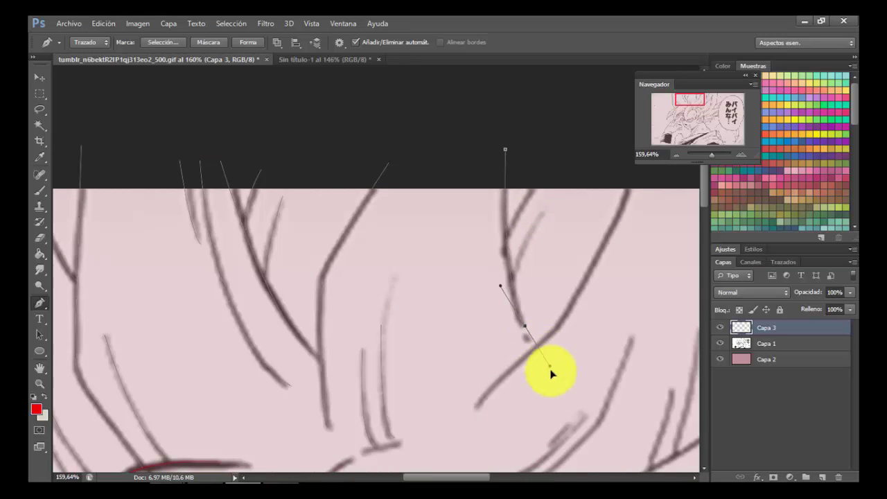
left_click(628, 172)
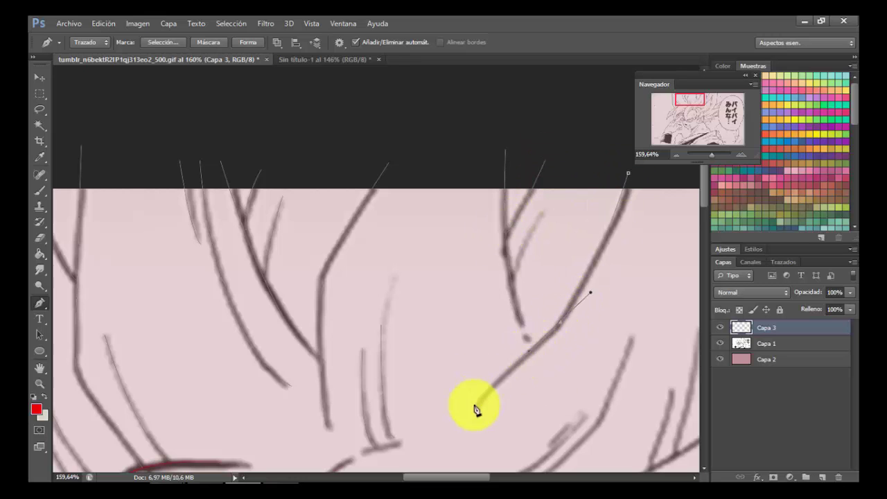
Trace the short stroke below the central vertical strands and the curved shading lines inside the long forelock
scroll(451, 312, "down", 2)
scroll(438, 258, "up", 4)
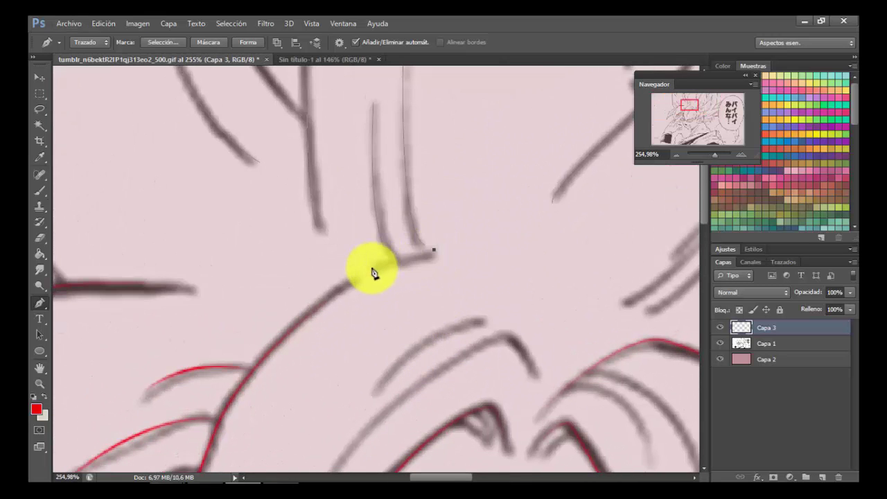
left_click(403, 341)
left_click(378, 393)
left_click(353, 442)
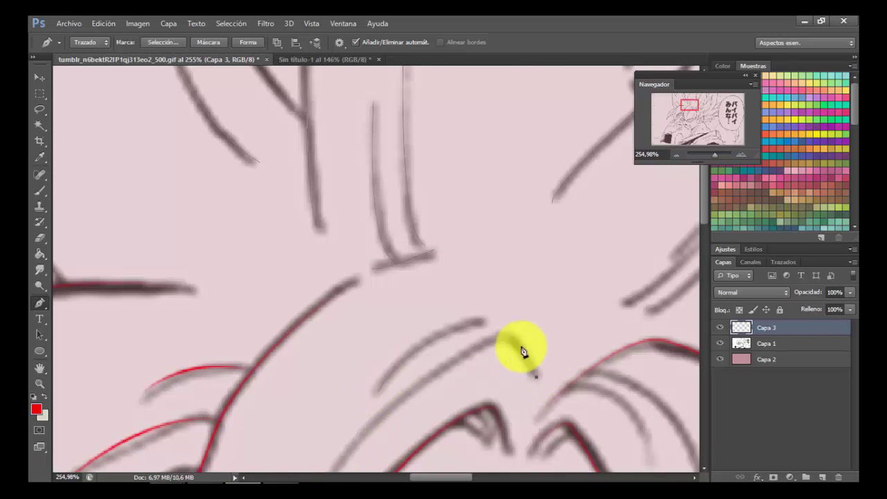
scroll(482, 342, "down", 3)
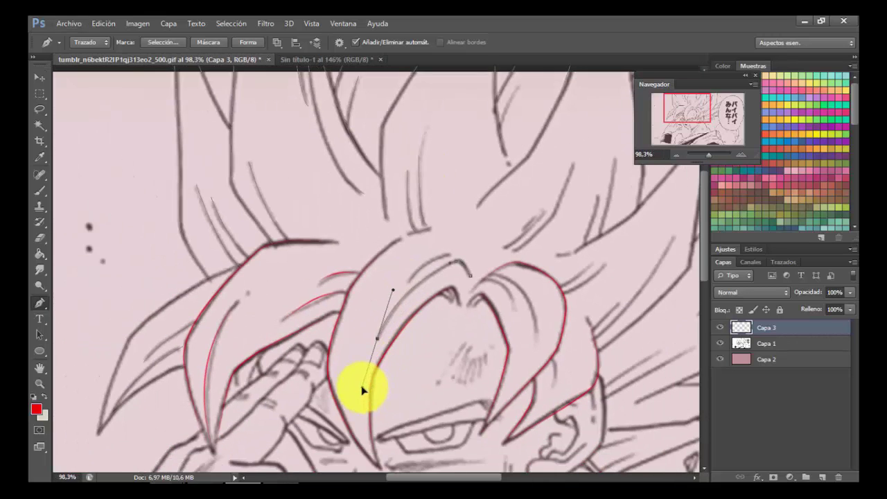
Trace the small lines at the forelock roots and the curved inner strands of the right forelock, redoing the misplaced curve
scroll(416, 267, "up", 3)
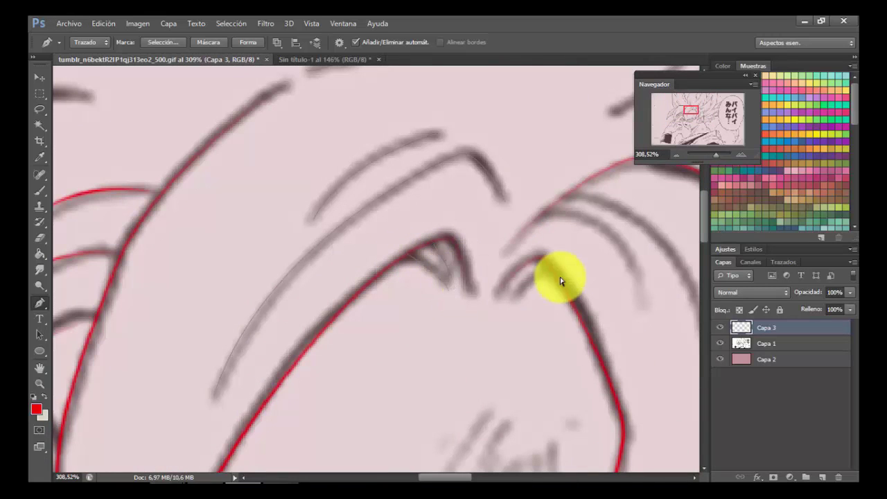
left_click(537, 217)
left_click_drag(643, 297, 659, 401)
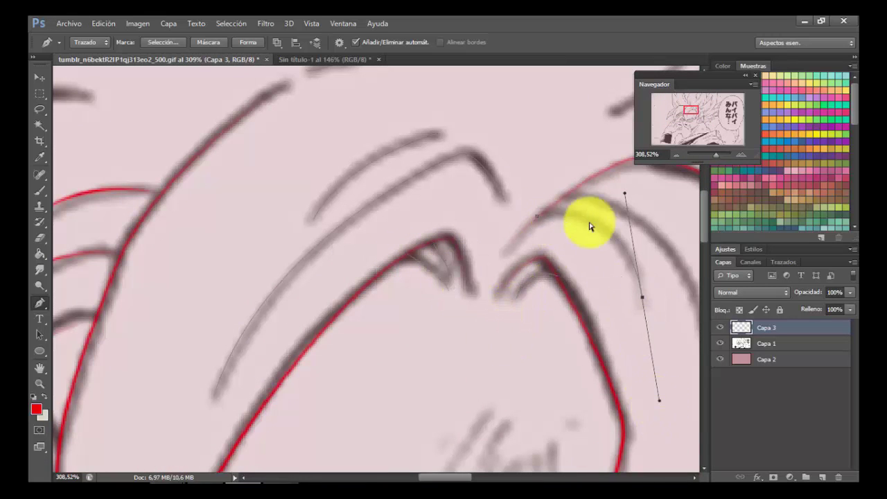
key("ctrl+z")
scroll(540, 201, "down", 7)
left_click_drag(598, 292, 630, 339)
scroll(649, 364, "up", 3)
left_click(626, 308, "ctrl")
scroll(360, 337, "down", 11)
scroll(490, 225, "up", 8)
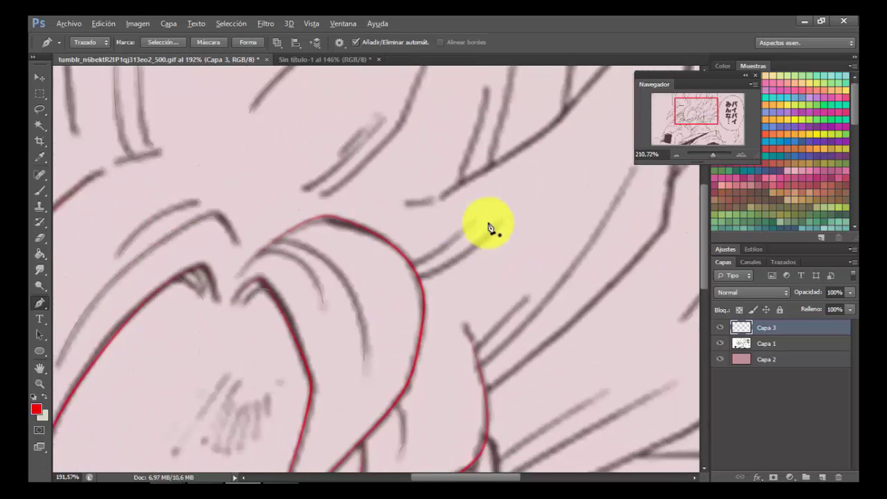
Trace the two short curved strands branching off the right forelock's outer edge
left_click(396, 276)
left_click_drag(480, 212, 494, 185)
left_click(495, 184, "ctrl")
left_click(404, 292)
left_click_drag(505, 222, 506, 210)
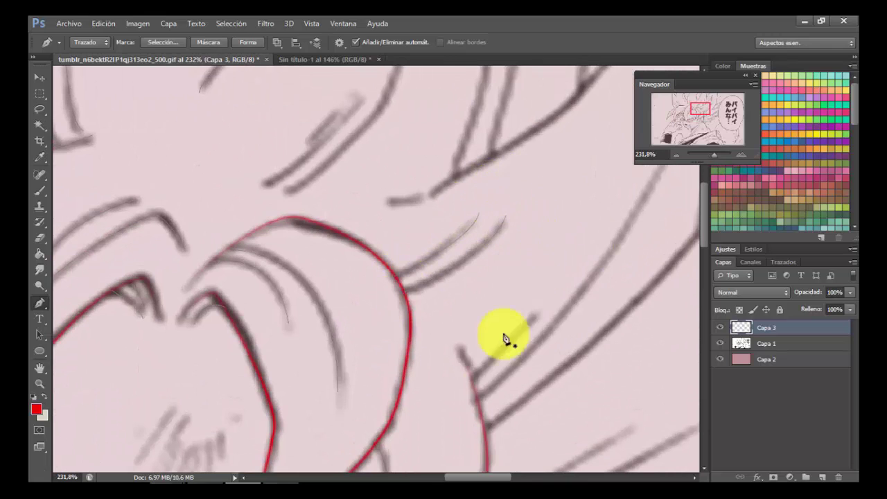
Trace the short strand and the long curved strand rising from the hair edge above the ear
left_click(478, 400)
scroll(478, 400, "down", 8)
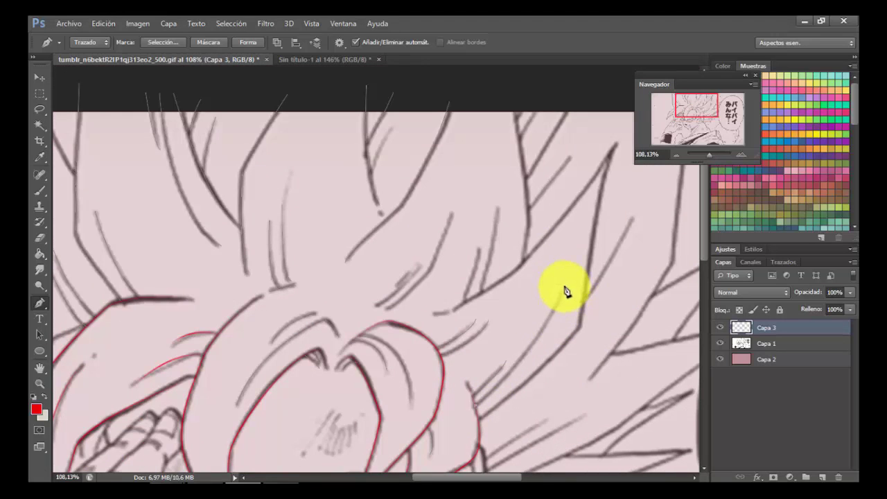
left_click_drag(565, 288, 588, 222)
left_click(538, 258, "ctrl")
Trace the long pointed spike from the hair above the ear up to its tip and back down its inner edge
scroll(555, 400, "up", 7)
left_click(412, 448)
left_click_drag(532, 351, 603, 274)
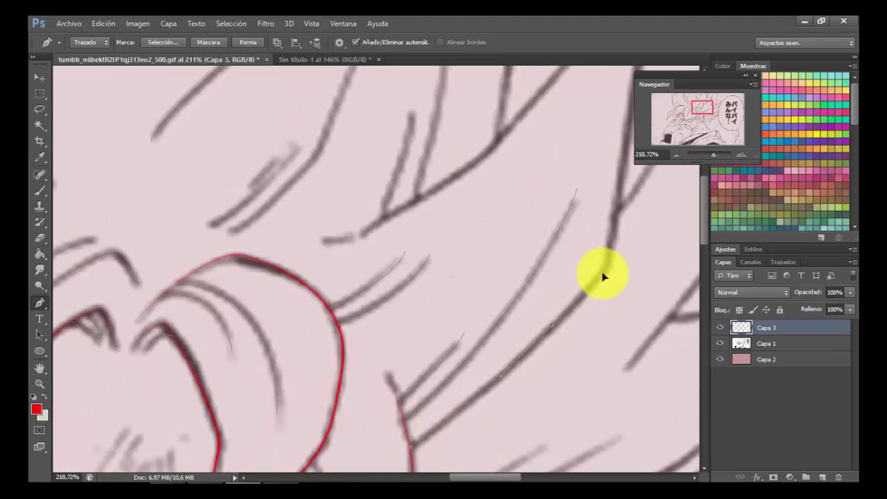
scroll(603, 274, "down", 2)
left_click_drag(533, 309, 538, 283)
scroll(582, 145, "up", 2)
left_click(580, 156)
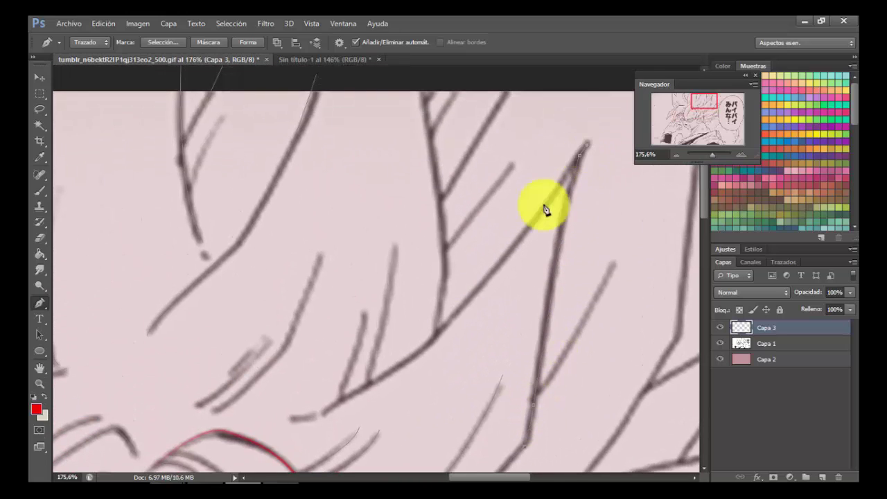
left_click(475, 301)
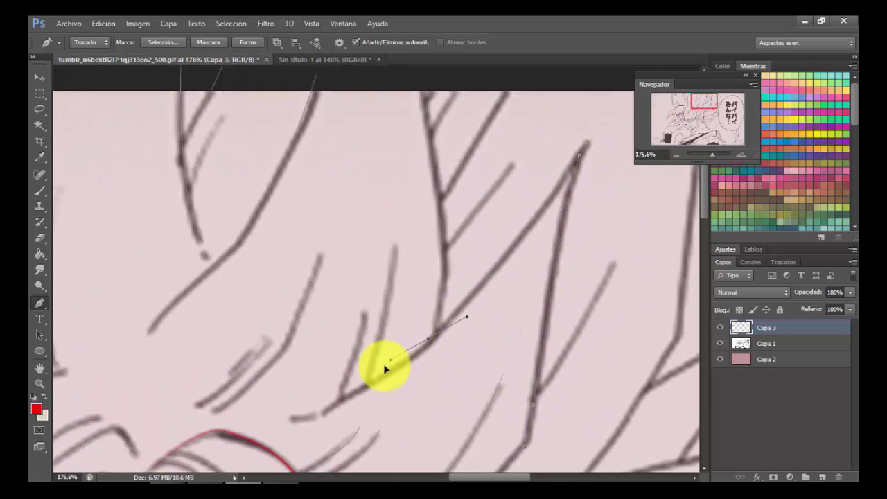
left_click(317, 415, "ctrl")
Trace the two thin strands rising from the lower part of the pointed spike's inner edge
left_click(365, 300)
left_click_drag(341, 399, 322, 414)
left_click(418, 257, "ctrl")
left_click(396, 219)
left_click_drag(369, 384, 351, 409)
left_click(351, 410, "ctrl")
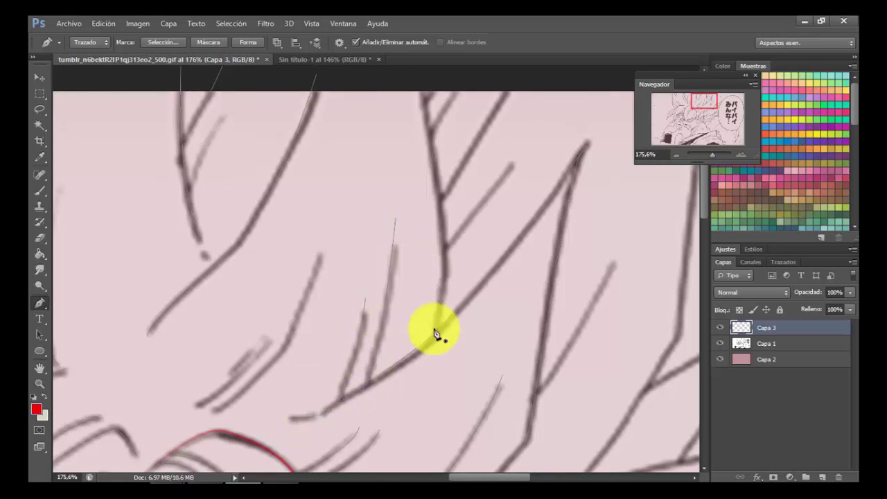
Trace the edge rising from the pointed spike's base to above the canvas, with the branches on its right side
left_click(434, 335)
scroll(435, 168, "up", 5)
left_click_drag(431, 170, 502, 135)
left_click(412, 133)
left_click(474, 142, "ctrl")
left_click(420, 196)
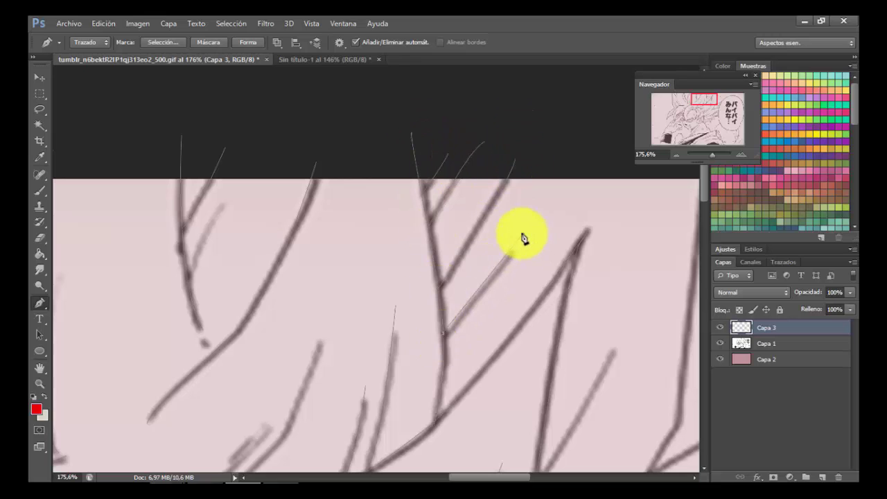
Trace the rightmost tall spike's edge from above the canvas down past its bend to its lower end
scroll(255, 285, "down", 3)
scroll(255, 284, "up", 3)
scroll(448, 347, "down", 5)
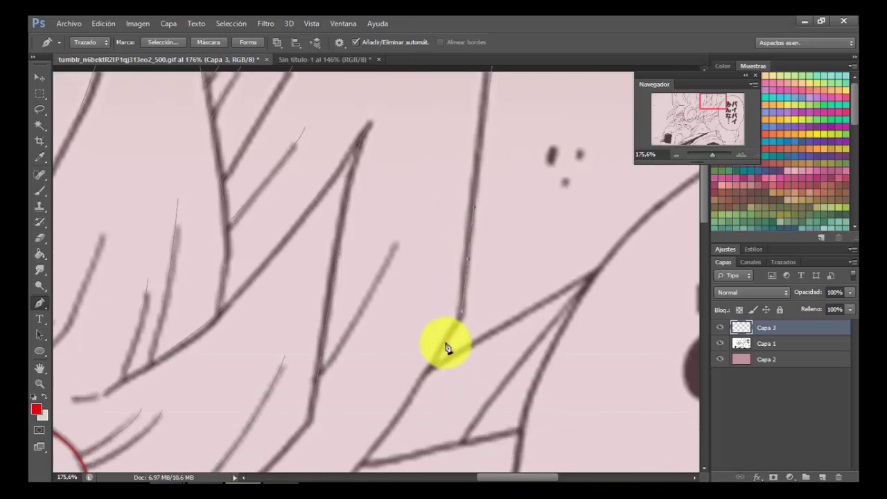
scroll(409, 377, "down", 3)
left_click_drag(317, 372, 286, 390)
key("Return")
Hide the Capa 1 layer to check the traced paths, and show it again
left_click(720, 344)
scroll(380, 187, "down", 6)
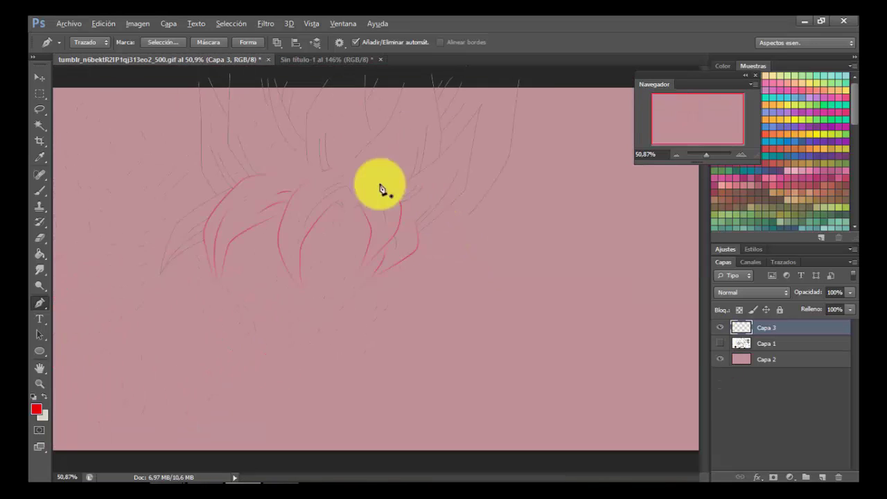
left_click(721, 344)
scroll(353, 114, "up", 5)
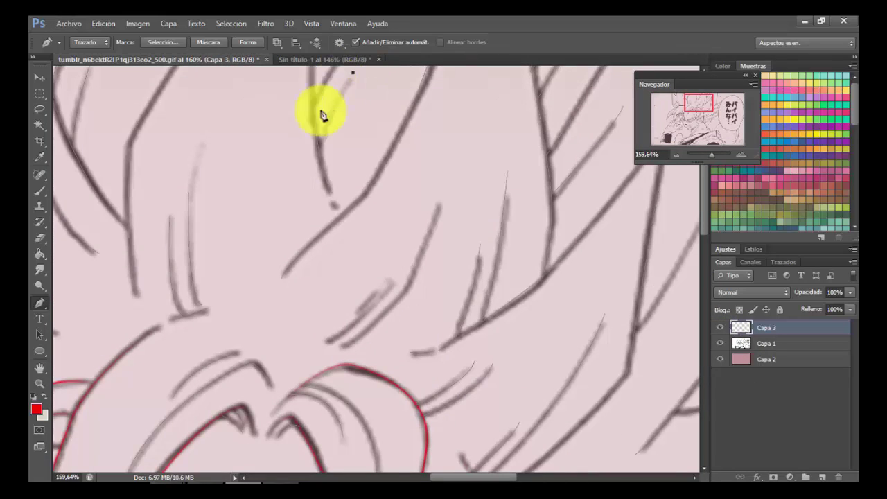
Trace the small inner lines between the left forelock's lower edge and the fingers
scroll(257, 212, "down", 3)
scroll(220, 251, "up", 4)
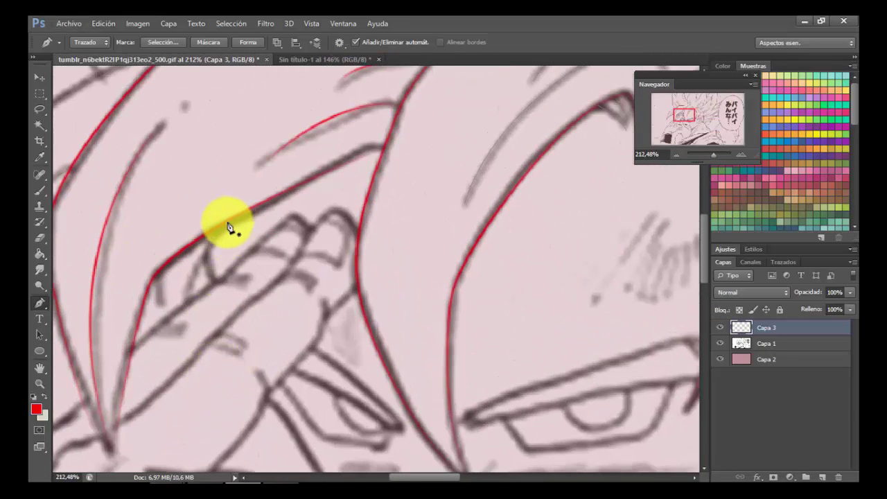
left_click(227, 222)
left_click_drag(187, 301, 171, 329)
left_click(149, 299, "ctrl")
left_click(158, 270)
left_click(214, 322, "ctrl")
scroll(216, 321, "down", 1)
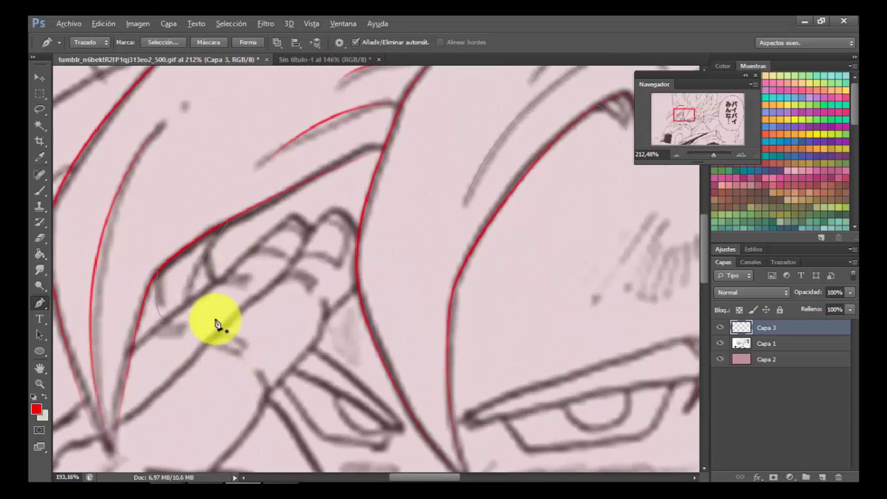
Trace the edges of the two lowest pointed hair spikes behind the ear
scroll(217, 325, "down", 3)
scroll(440, 372, "up", 4)
left_click(286, 307)
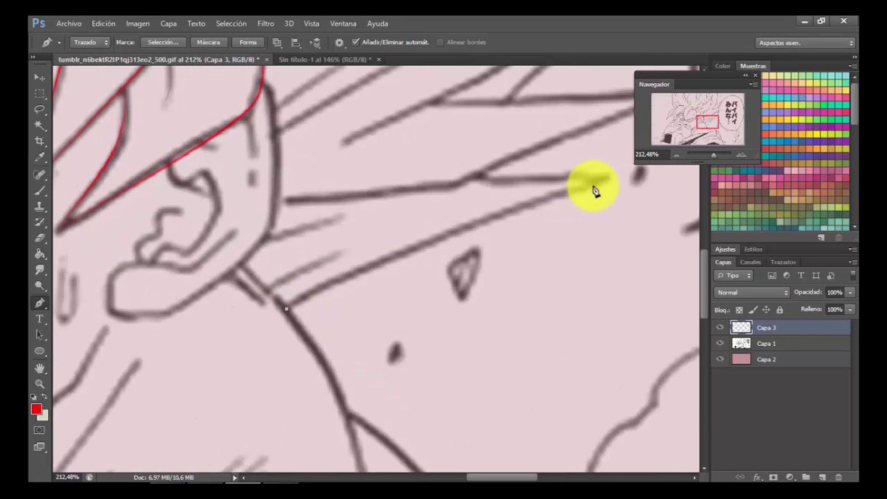
left_click(543, 174, "ctrl")
left_click(469, 179)
left_click(286, 201)
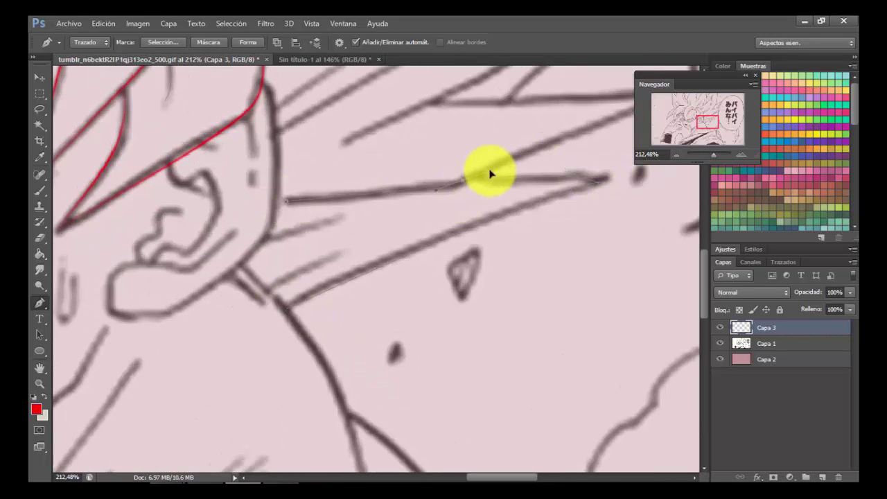
scroll(489, 173, "up", 3)
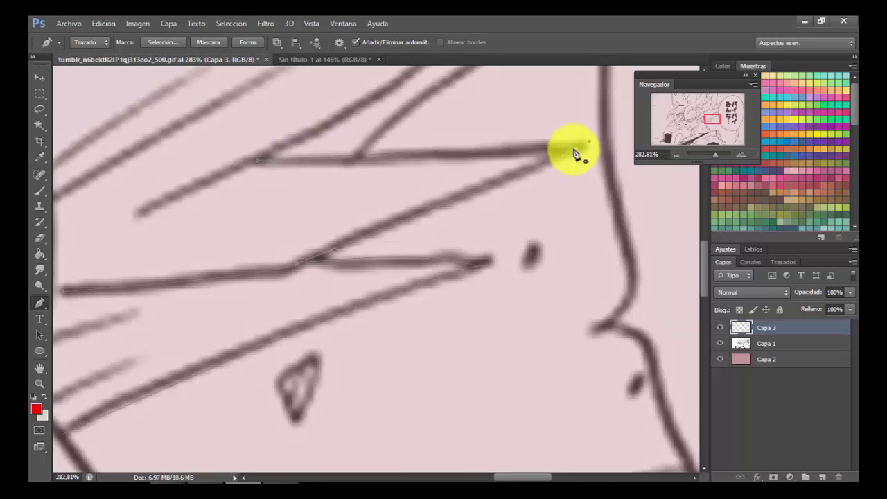
scroll(368, 149, "down", 3)
scroll(368, 153, "up", 2)
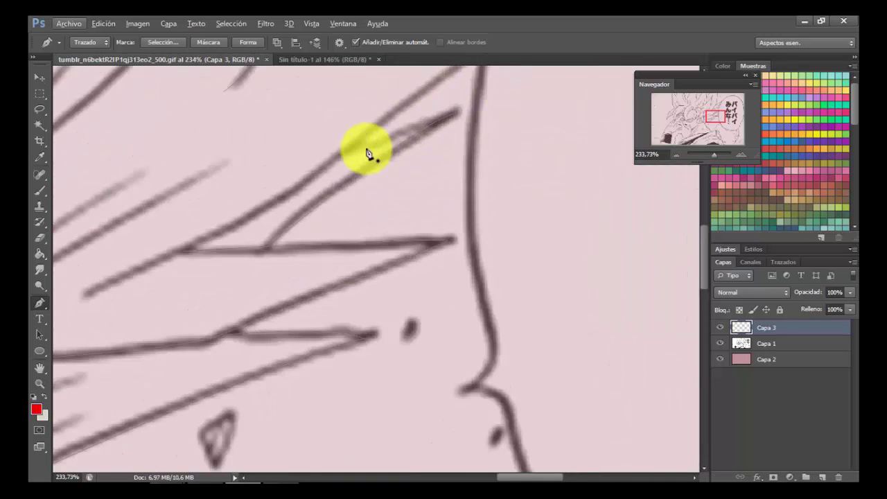
Trace the third spike's inner line and long upper edge past the speech balloon's outline, and back along the next spike's lower edge
left_click(354, 147)
left_click_drag(470, 107, 471, 107)
left_click(433, 98, "ctrl")
left_click(87, 294)
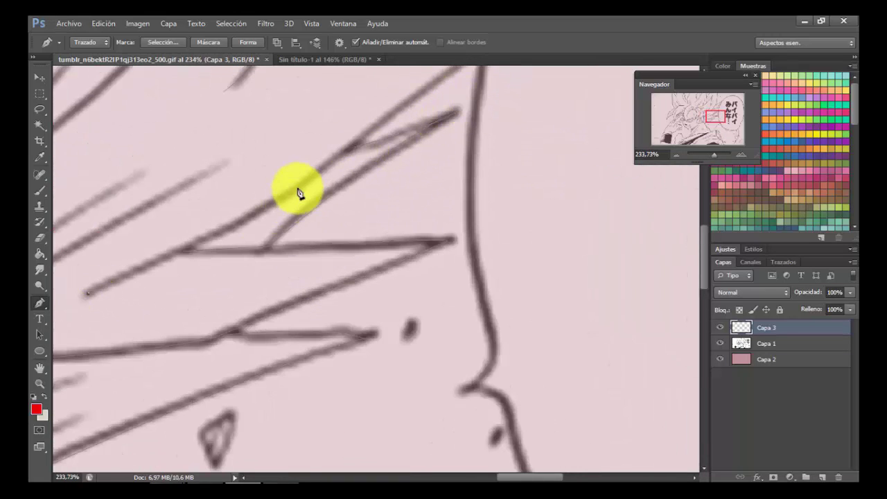
scroll(321, 172, "down", 3)
scroll(457, 132, "up", 2)
scroll(471, 132, "up", 2)
left_click_drag(513, 168, 570, 134)
left_click(249, 213)
left_click(527, 177, "ctrl")
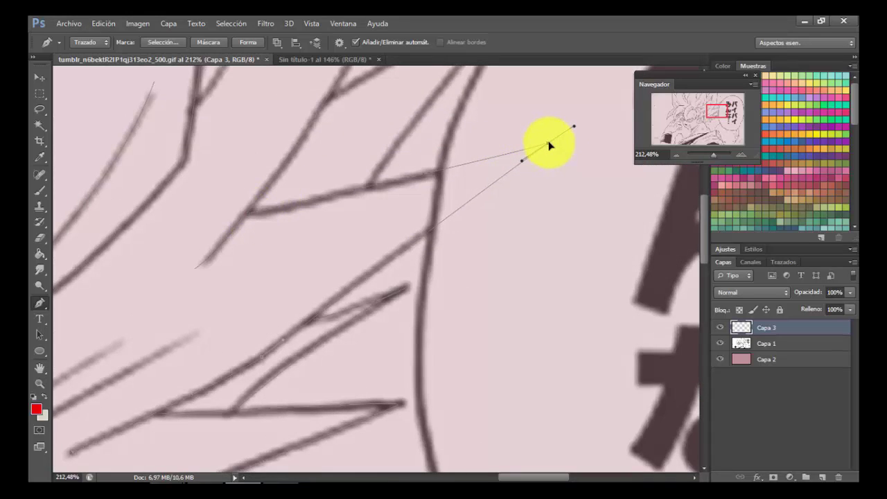
Trace the inner strand and the upper edge of the spike touching the speech balloon
scroll(530, 134, "up", 3)
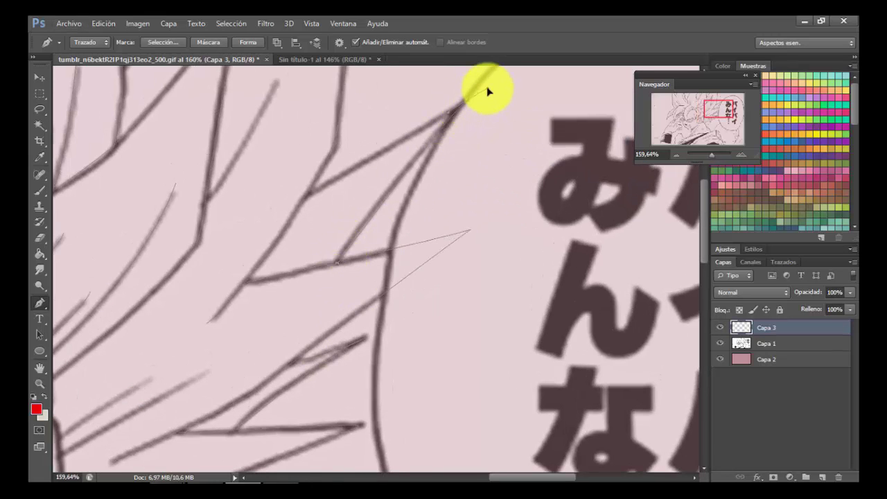
left_click(364, 143, "ctrl")
left_click_drag(487, 89, 487, 97)
left_click(303, 197)
left_click(421, 139, "ctrl")
Trace the two short strands behind the lower part of the ear
scroll(432, 179, "down", 8)
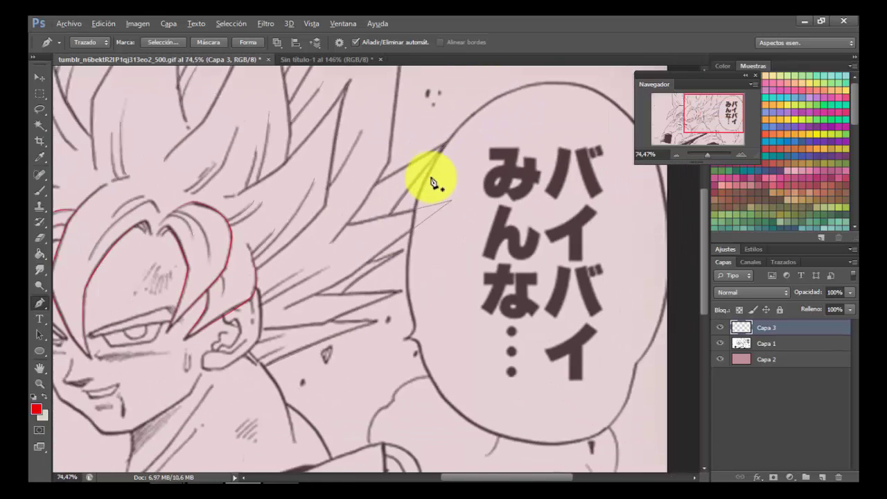
scroll(271, 346, "up", 11)
scroll(220, 395, "up", 5)
left_click(246, 405)
left_click_drag(384, 343, 396, 332)
left_click(352, 307, "ctrl")
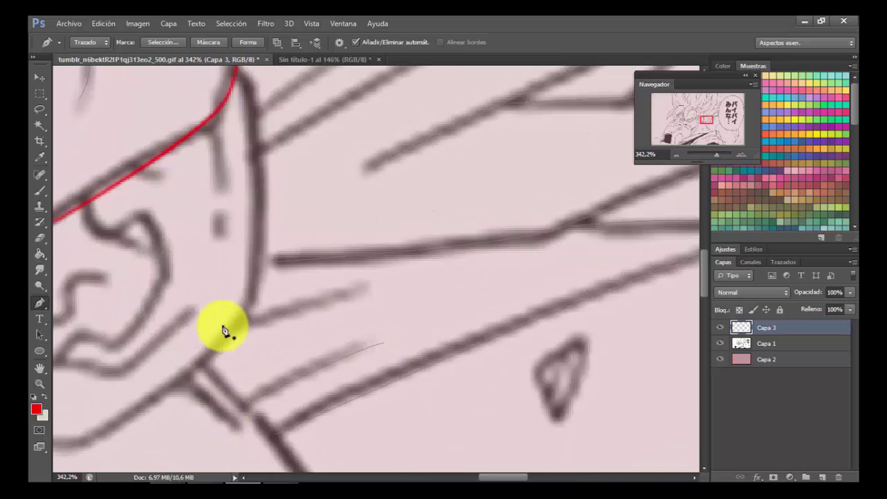
left_click(225, 326)
left_click_drag(377, 283, 390, 265)
left_click(380, 244, "ctrl")
Trace the strands behind the top of the ear and the thin strand beside the long pointed spike
scroll(380, 235, "down", 6)
scroll(277, 242, "up", 4)
left_click(231, 278)
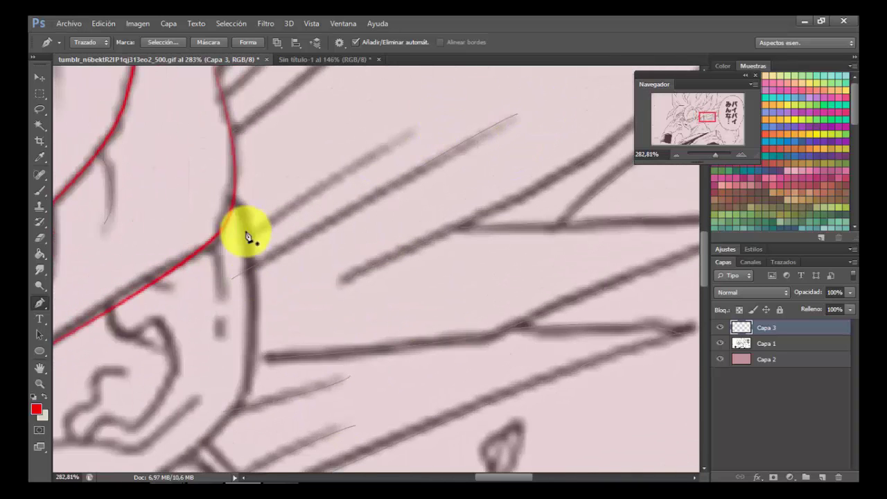
scroll(307, 308, "down", 3)
scroll(414, 101, "up", 2)
left_click(412, 95)
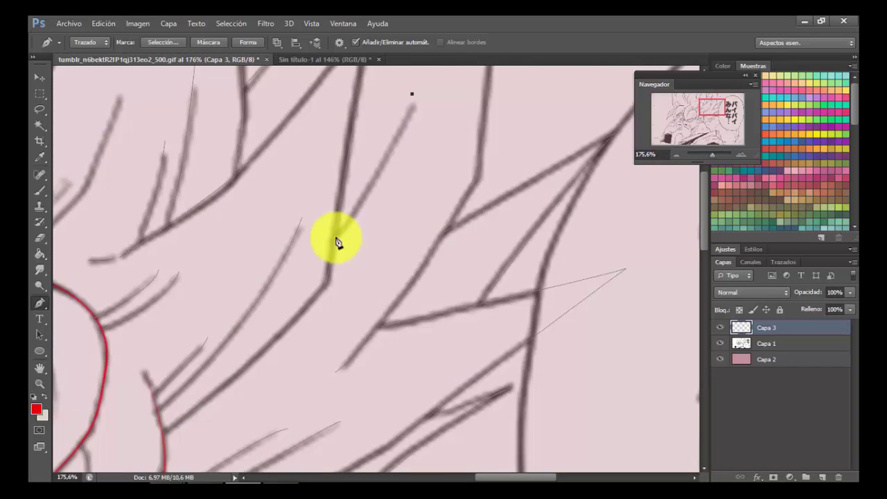
Check the traced paths without Capa 1, and stroke them with the Brush and simulated pressure
scroll(317, 273, "down", 6)
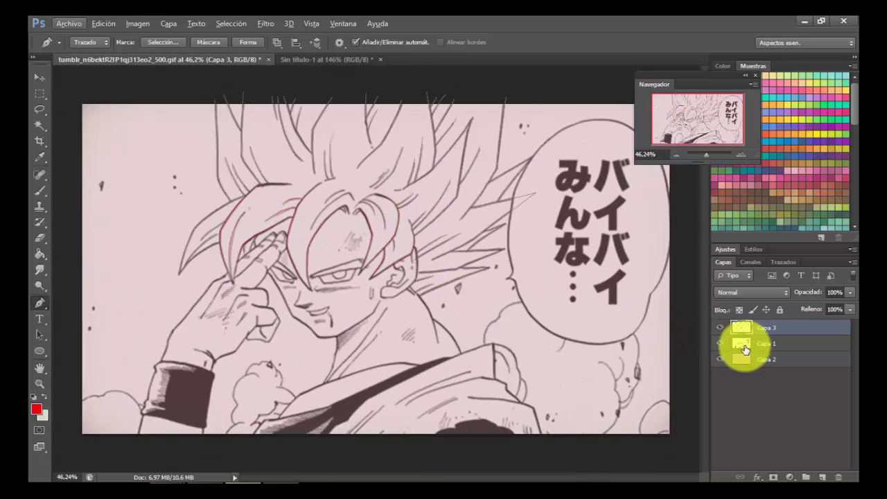
left_click(719, 343)
left_click(717, 342)
right_click(568, 291)
left_click(619, 287)
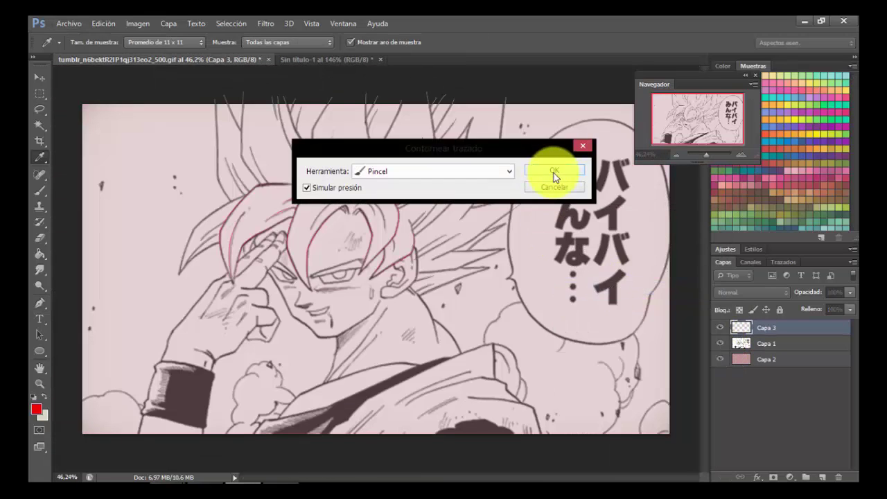
left_click(554, 175)
Trace the bent strand above the right forelock from its lower end to its upper tip
scroll(520, 190, "up", 7)
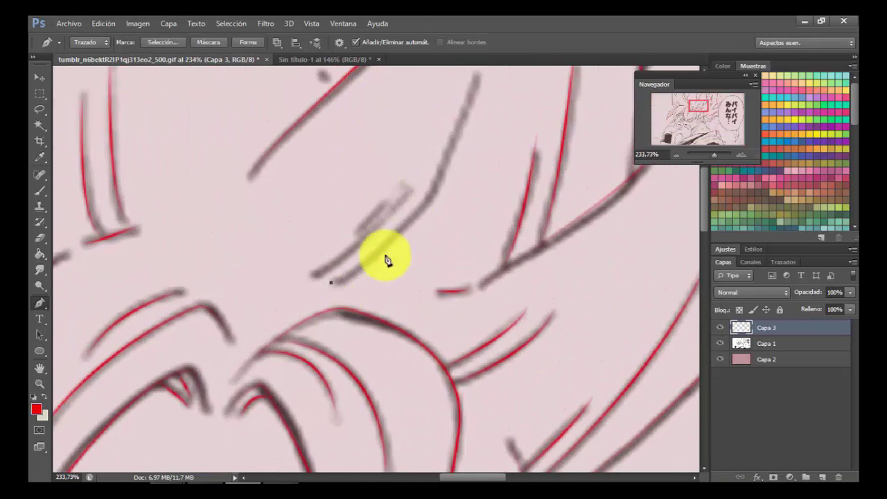
left_click_drag(369, 258, 375, 255)
scroll(453, 232, "up", 2)
left_click_drag(476, 194, 514, 120)
left_click(484, 186, "ctrl")
Trace the two short shading strokes alongside the bent strand above the right forelock
scroll(416, 277, "down", 2)
left_click(316, 401)
left_click_drag(412, 311, 453, 248)
left_click(454, 248, "ctrl")
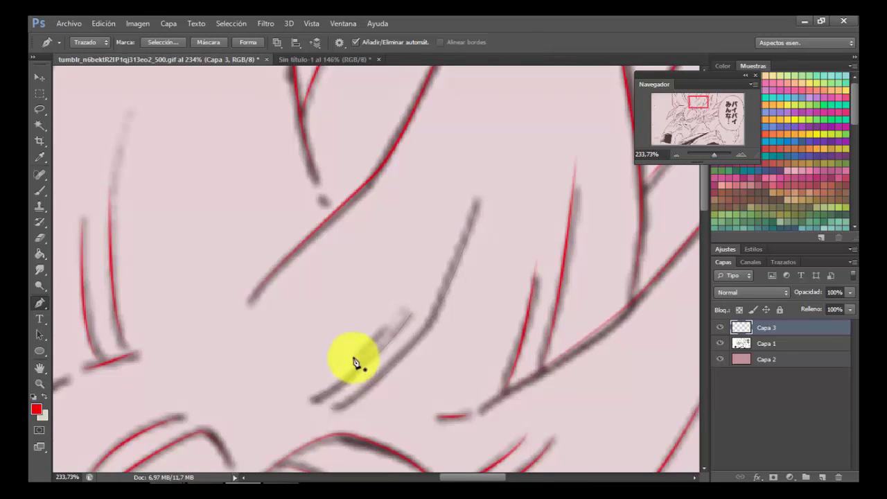
left_click(356, 358)
left_click_drag(390, 314, 401, 292)
left_click(411, 244, "ctrl")
Stroke the new strand paths with the Brush and simulated pressure, and delete the paths
right_click(422, 232)
left_click(445, 279)
left_click(554, 173)
right_click(513, 181)
left_click(531, 202)
Hide the Capa 1 layer to review the red hair lines on their own, and show it again
scroll(448, 212, "down", 5)
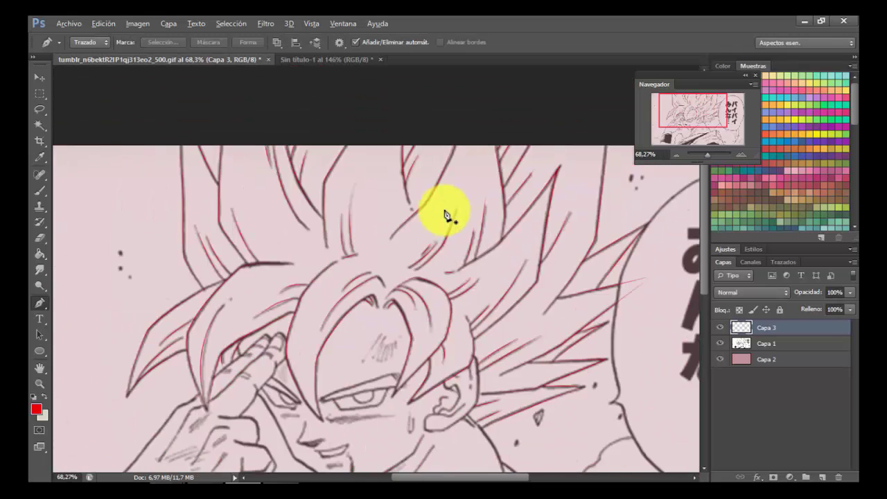
scroll(567, 420, "down", 2)
scroll(559, 354, "down", 2)
scroll(544, 165, "down", 4)
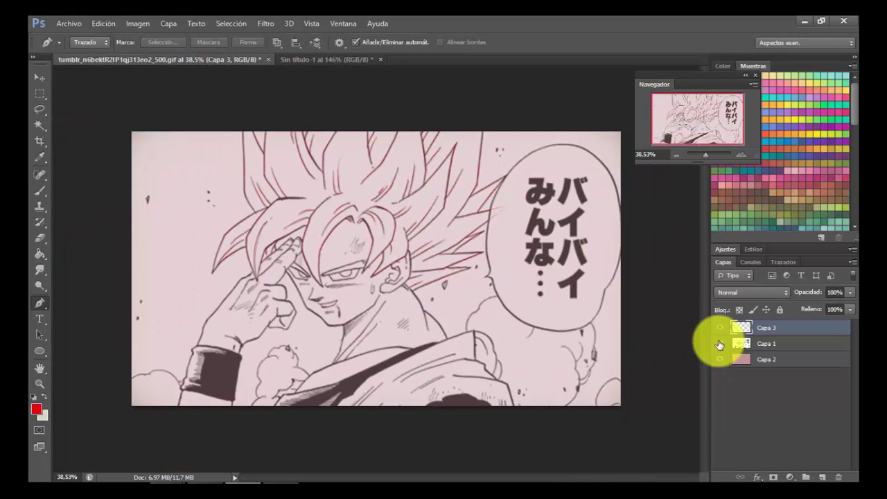
left_click(720, 343)
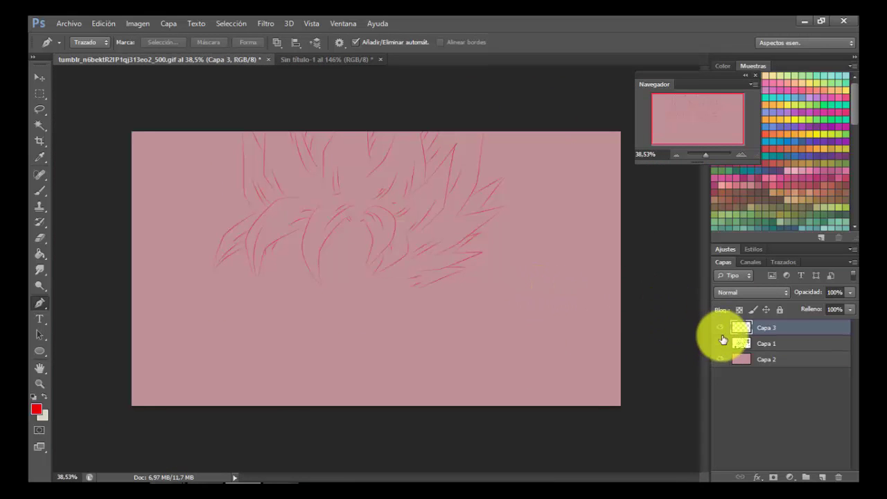
left_click(721, 345)
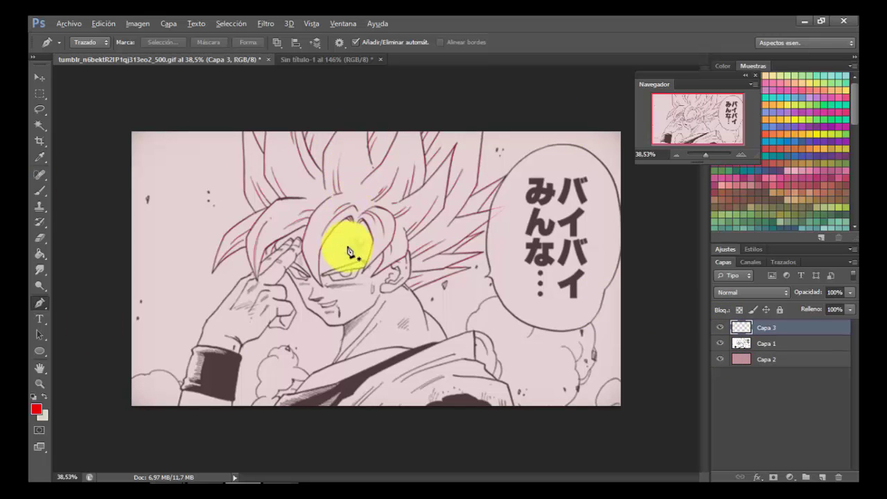
Trace the lower edge of the right eyebrow with a Pen path from its inner end to the hair strand
scroll(361, 288, "up", 5)
scroll(366, 312, "down", 2)
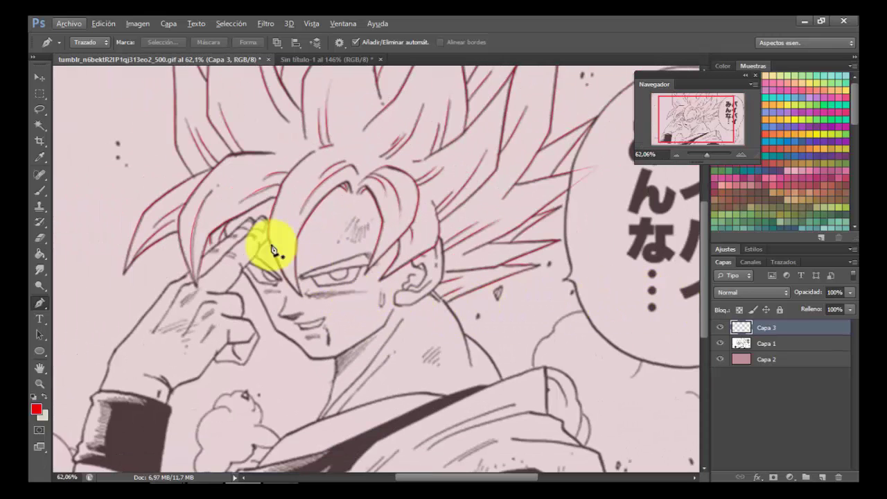
scroll(317, 271, "up", 6)
scroll(256, 305, "up", 2)
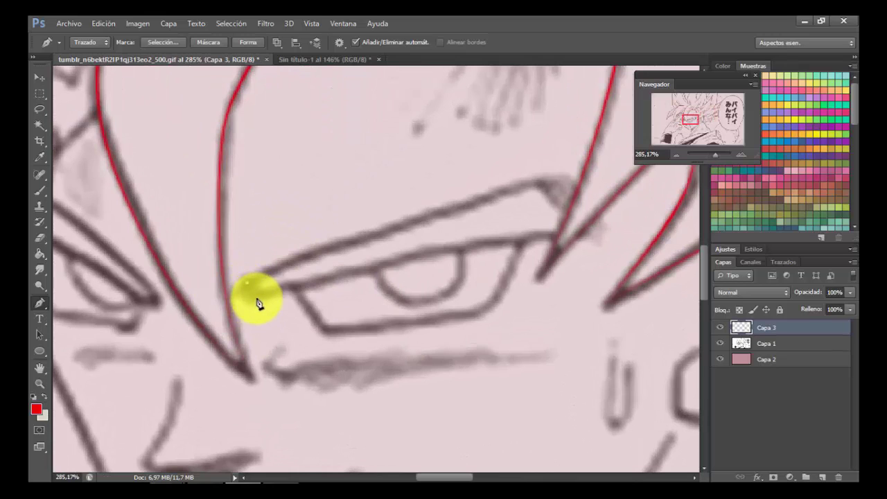
left_click_drag(276, 289, 278, 289)
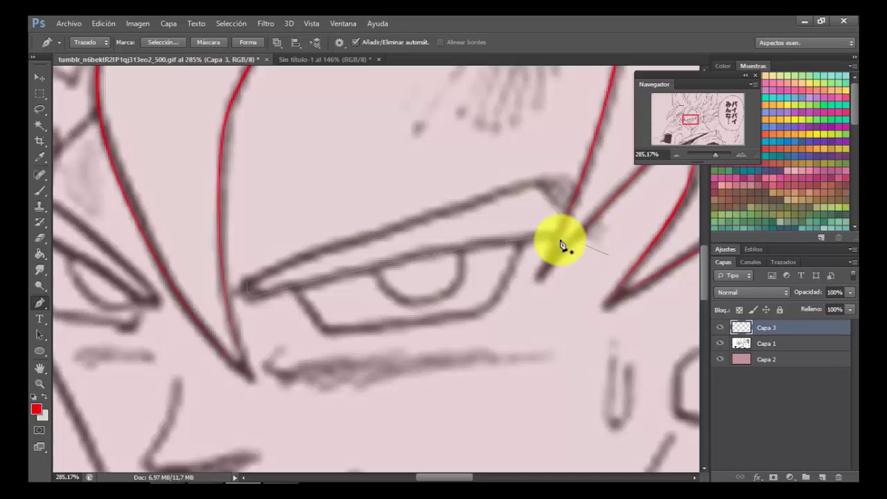
left_click_drag(555, 244, 600, 253)
left_click_drag(577, 222, 543, 244)
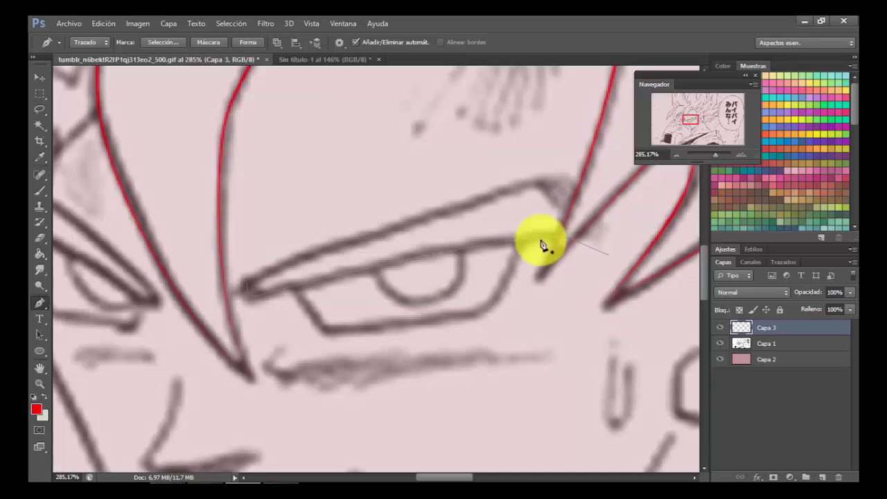
left_click(585, 257)
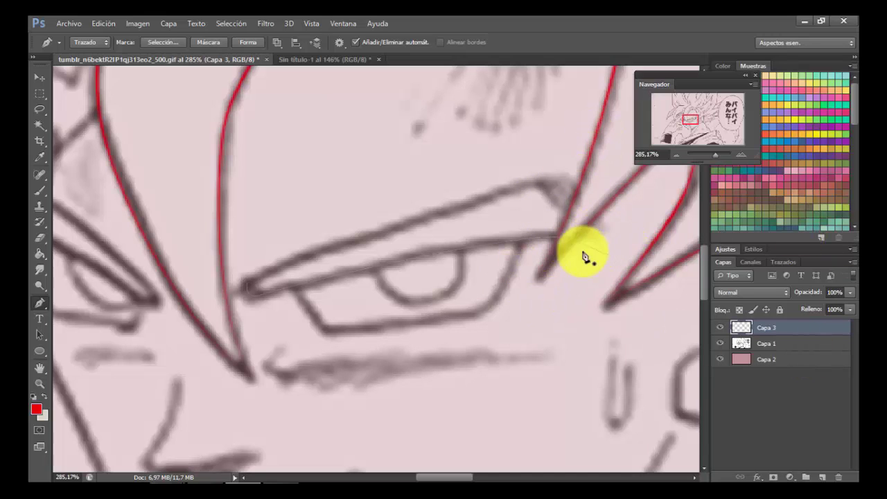
left_click_drag(588, 217, 540, 261)
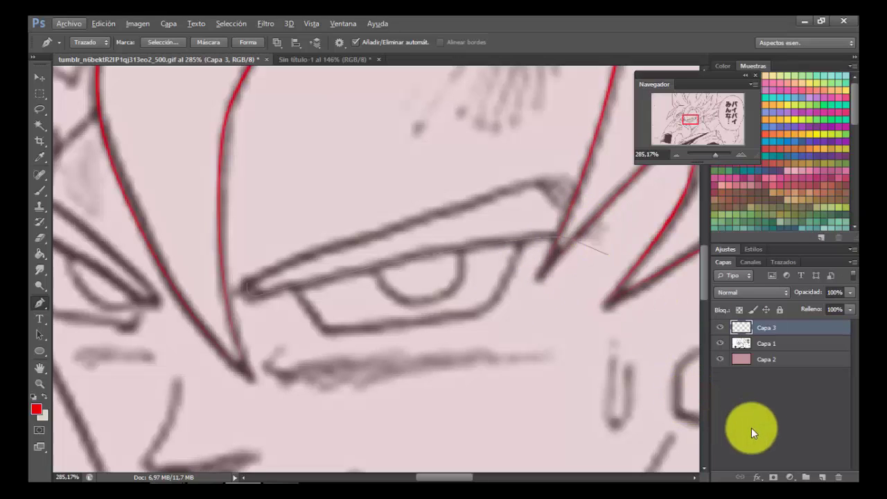
Add a new layer, stroke the eyebrow path on it with the Brush and simulated pressure, and delete the path
left_click(824, 478)
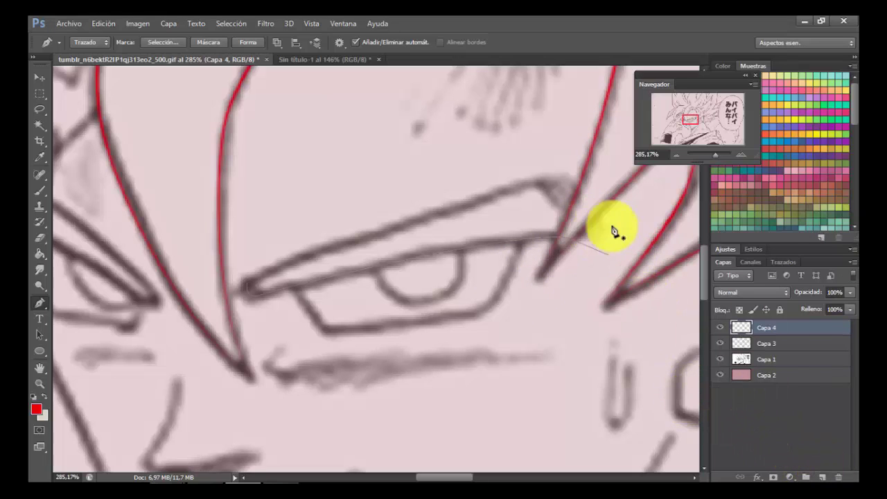
right_click(568, 201)
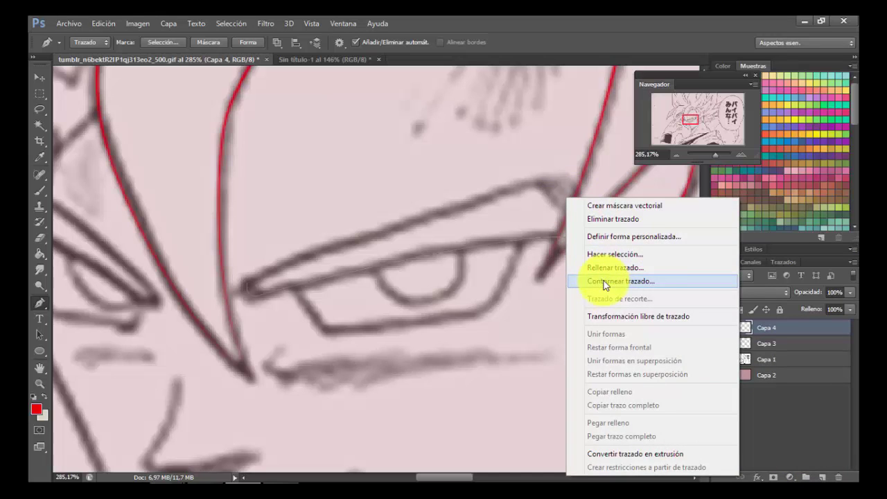
left_click(604, 281)
left_click(571, 173)
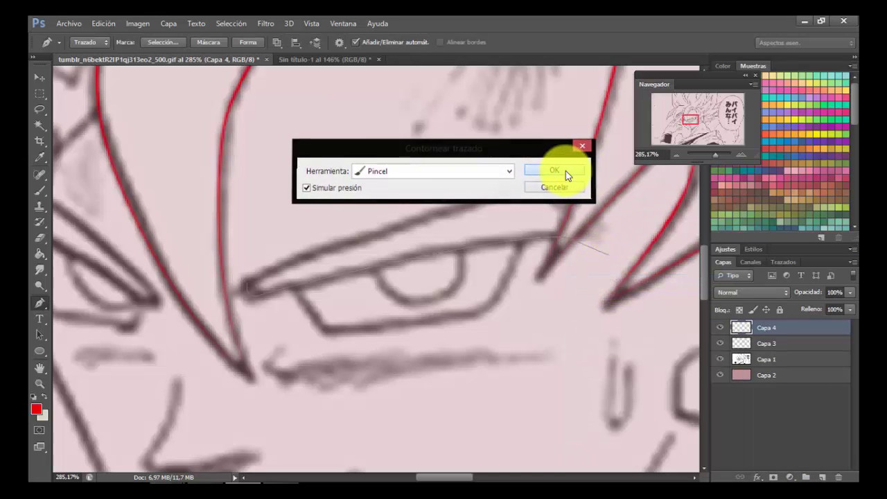
scroll(635, 226, "up", 4)
right_click(630, 226)
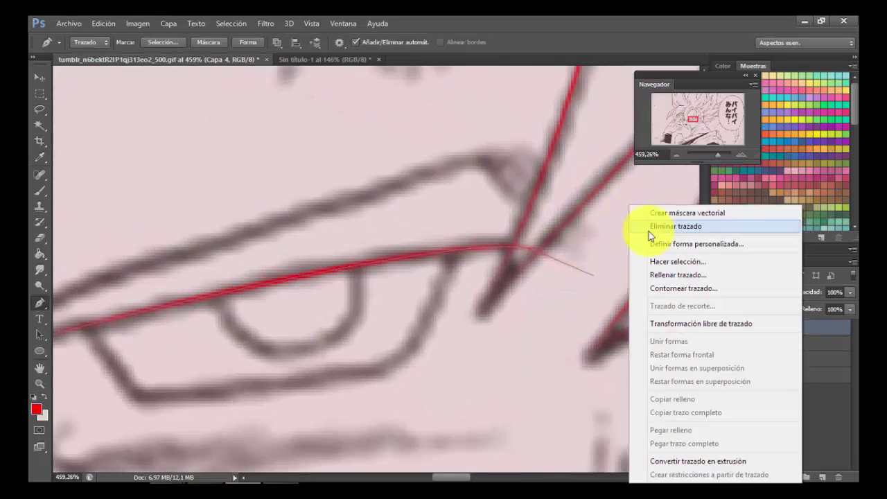
left_click(656, 228)
Erase the part of the eyebrow line that overshoots the hair strand, using a size 6 eraser
left_click(39, 238)
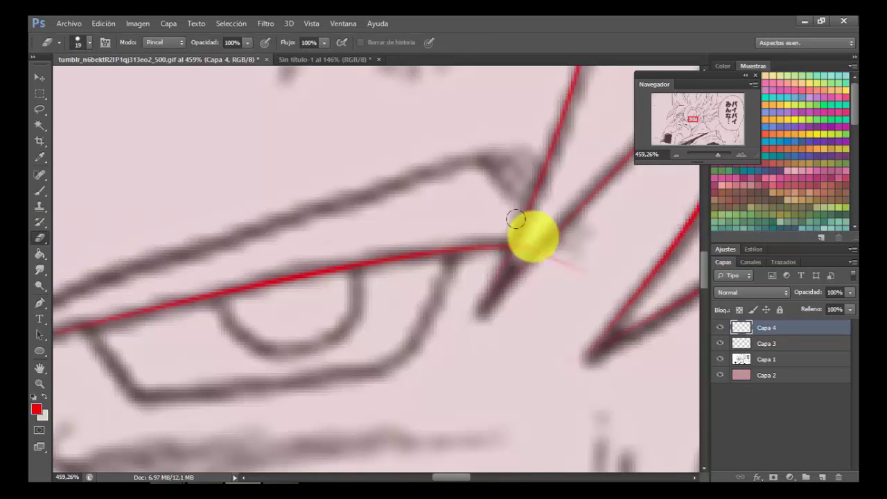
scroll(558, 233, "up", 2)
right_click(596, 257)
left_click_drag(600, 273, 599, 273)
left_click(502, 239)
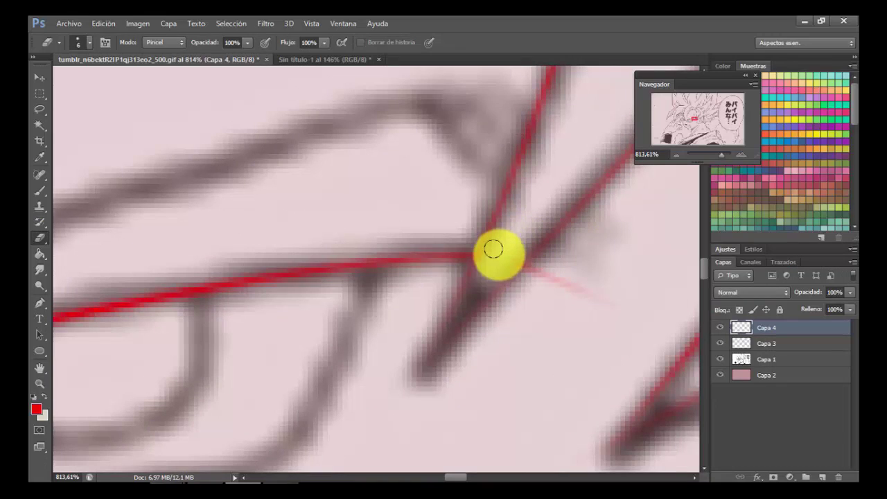
mouse_move(510, 268)
left_mouse_down()
mouse_move(533, 260)
mouse_move(635, 281)
left_mouse_up()
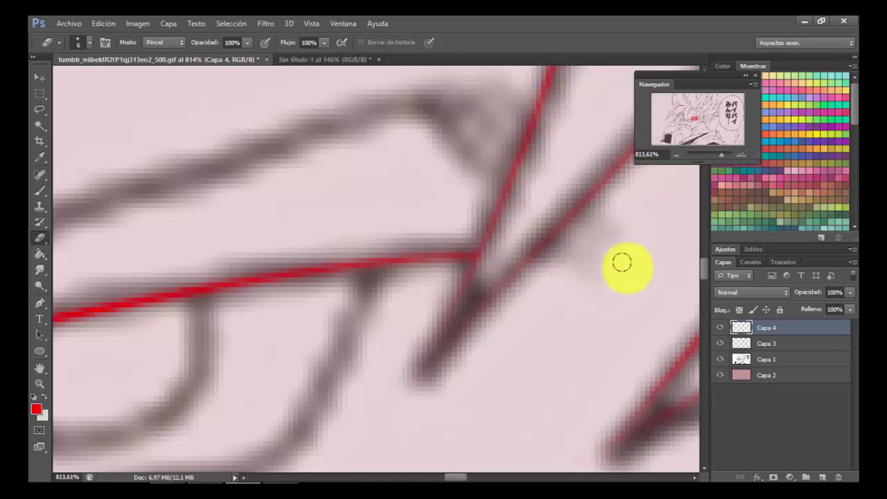
scroll(622, 262, "down", 4)
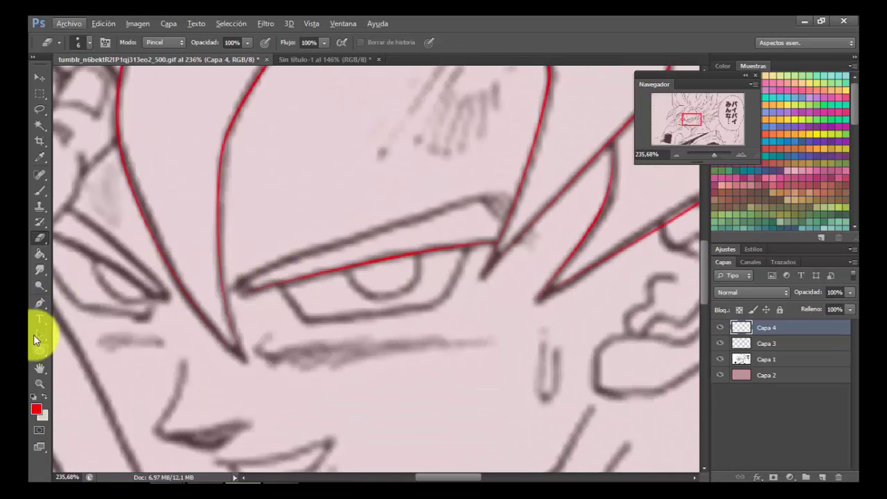
Trace the upper edge of the right eyebrow and its short outer end down to the hair strand
left_click(39, 305)
scroll(235, 284, "up", 2)
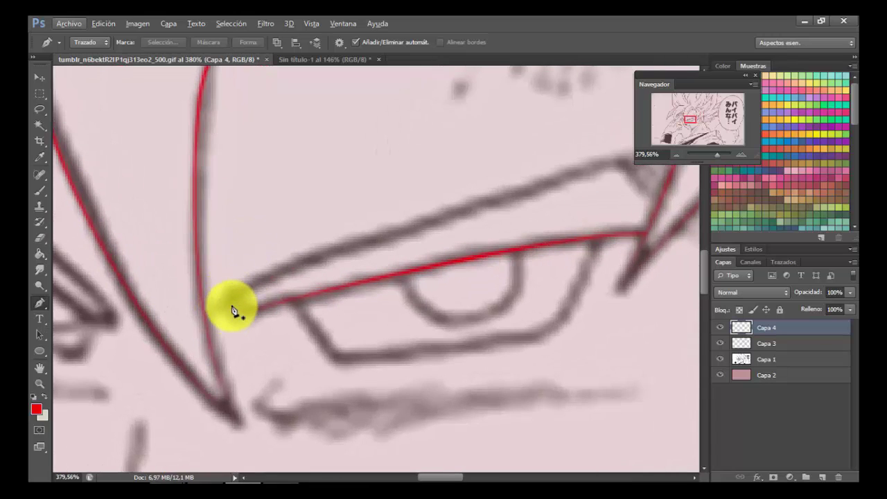
left_click(230, 304)
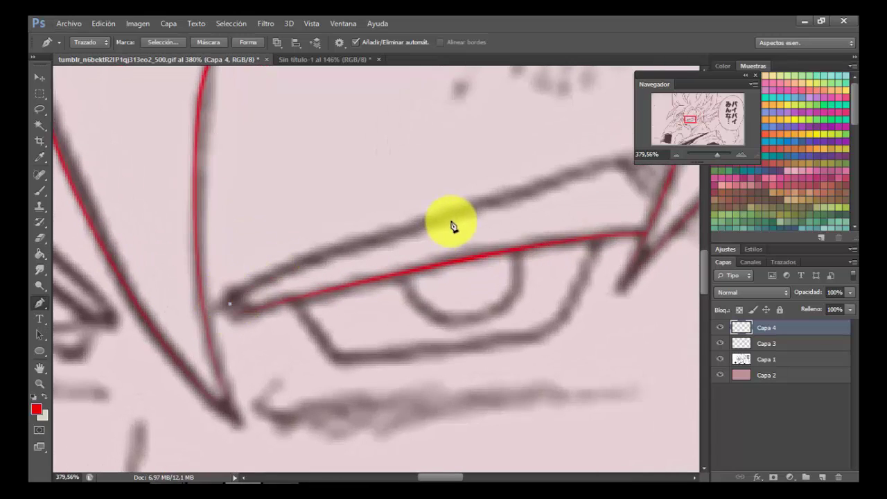
left_click(626, 160)
scroll(567, 175, "down", 5)
left_click(570, 213)
Stroke the upper eyebrow path with the Brush and simulated pressure, and delete the path
right_click(590, 180)
left_click(620, 240)
left_click(580, 172)
right_click(613, 172)
left_click(631, 194)
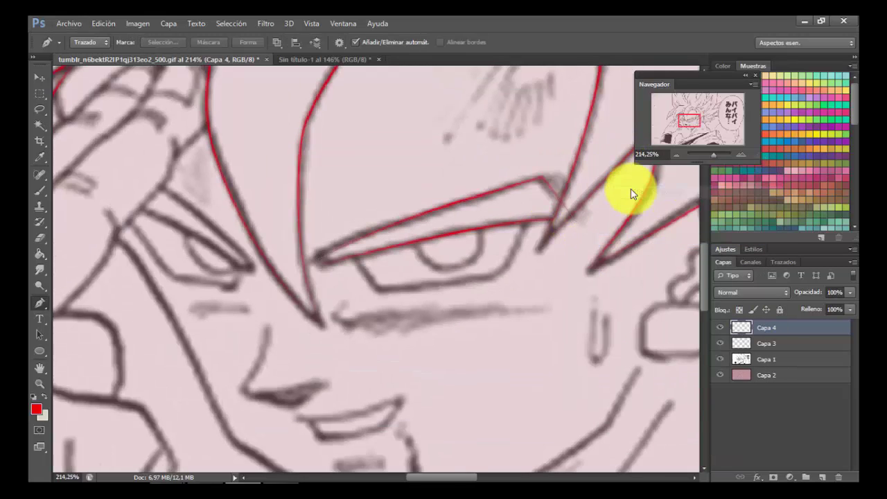
scroll(631, 194, "up", 4)
scroll(461, 222, "down", 8)
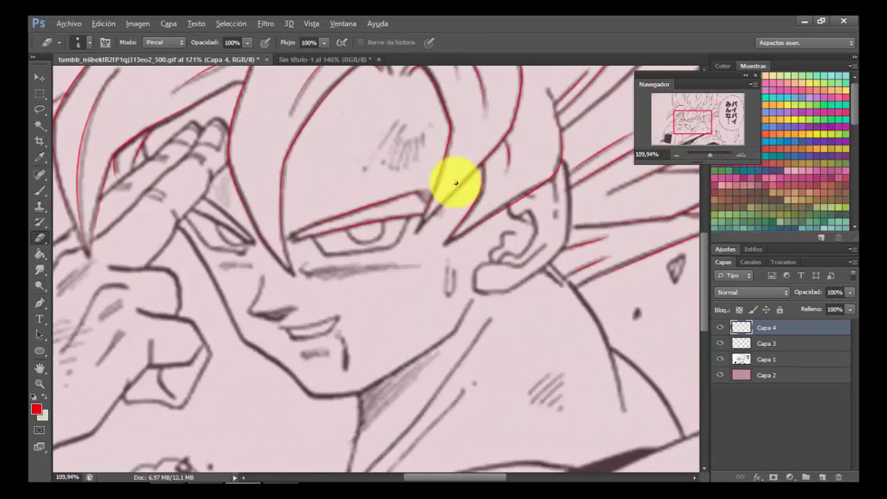
Hide the Capa 1 layer to check the red eyebrow and hair lines alone, and show it again
left_click(40, 304)
left_click(721, 360)
scroll(273, 129, "down", 3)
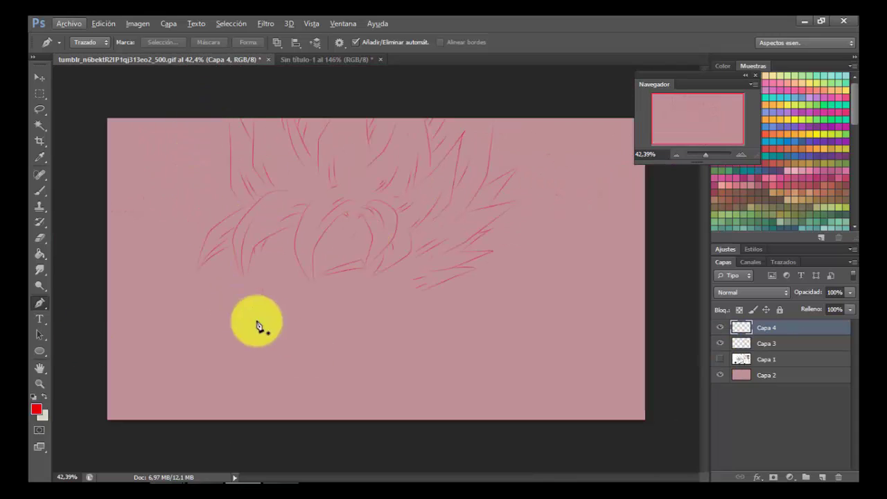
left_click(720, 359)
Trace the outline of the left eyebrow and stroke it on Capa 4 with the Brush and simulated pressure
scroll(287, 291, "up", 8)
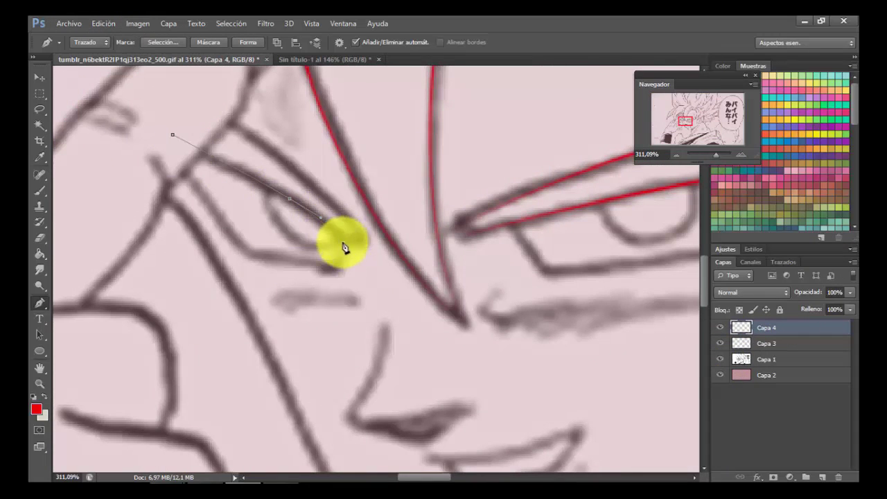
left_click_drag(342, 242, 200, 90)
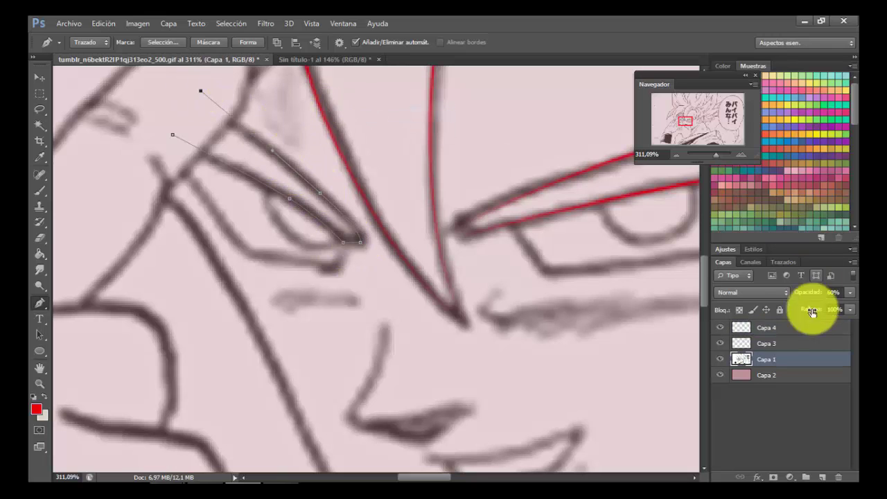
right_click(348, 127)
left_click(444, 214)
left_click(565, 173)
scroll(568, 241, "down", 5)
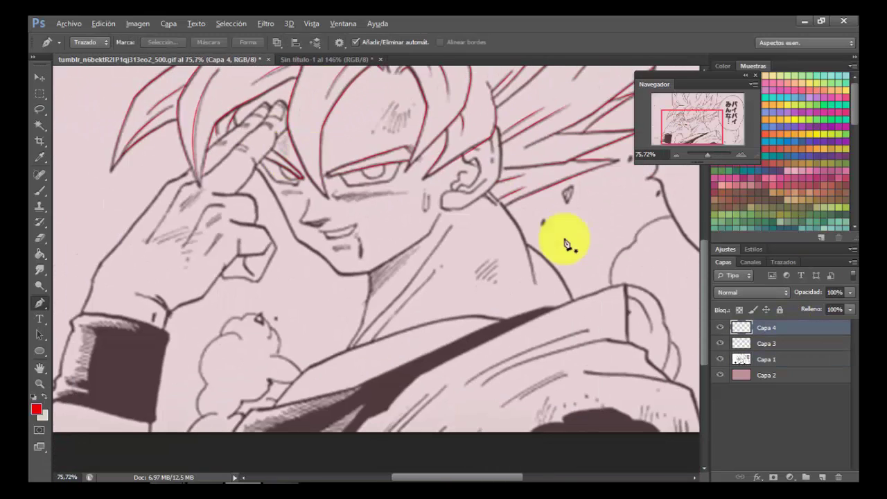
left_click(720, 359)
left_click(720, 359)
Add a new layer and trace the back neck line and the shoulder curve that branches from it
left_click(823, 477)
scroll(594, 271, "up", 3)
scroll(368, 122, "up", 1)
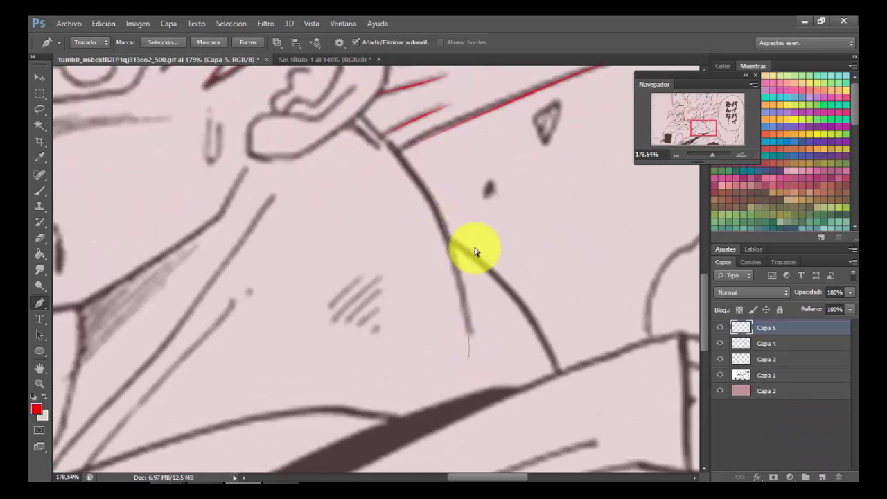
left_click_drag(560, 367, 608, 419)
left_click(571, 186, "ctrl")
Trace the two long diagonal neck lines from their upper ends down to the collar
left_click_drag(277, 219, 407, 208)
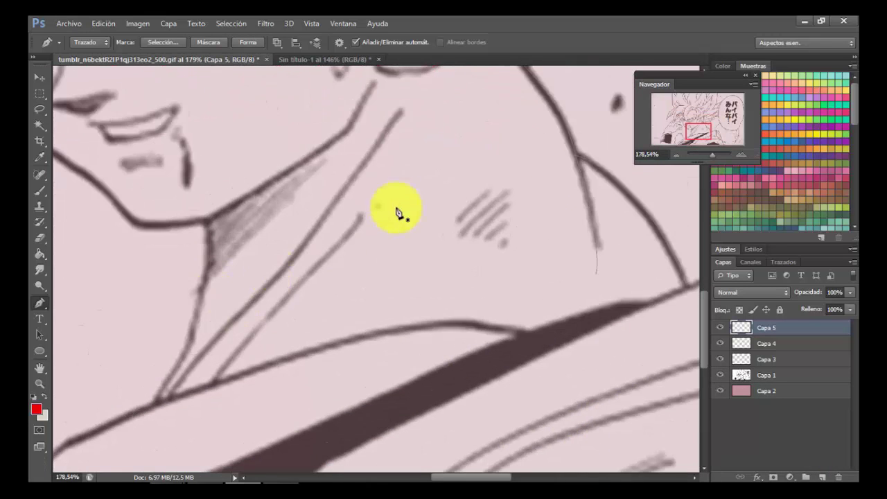
left_click(363, 211)
left_click_drag(211, 381, 188, 387)
left_click(382, 132, "ctrl")
left_click(403, 102)
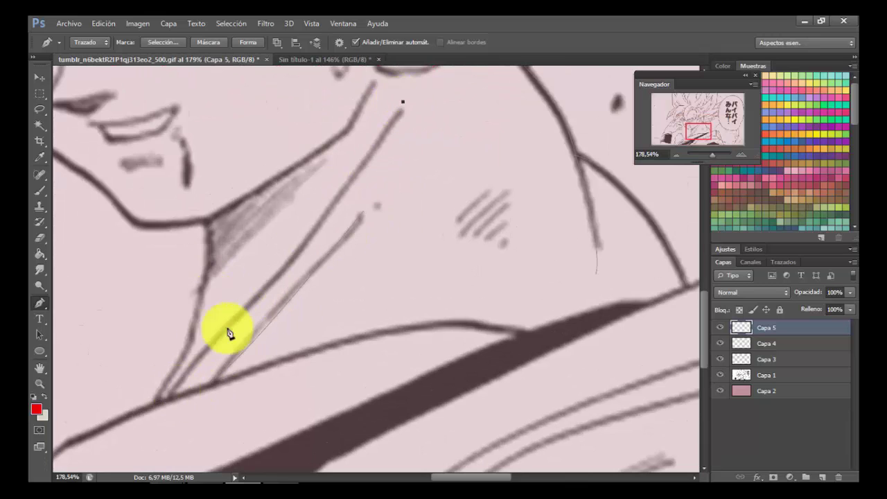
scroll(269, 264, "down", 1)
left_click_drag(218, 296, 191, 332)
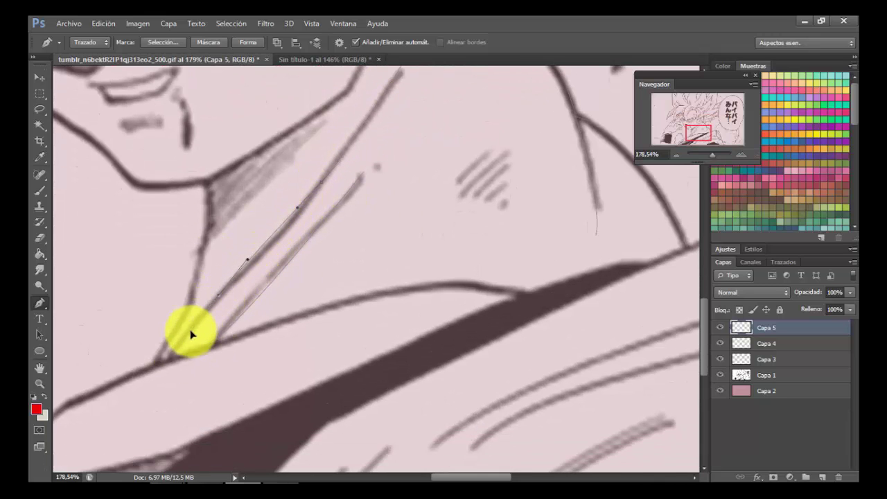
left_click(156, 362)
Trace the front contour of the neck from below the chin down to the collar
left_click(208, 233)
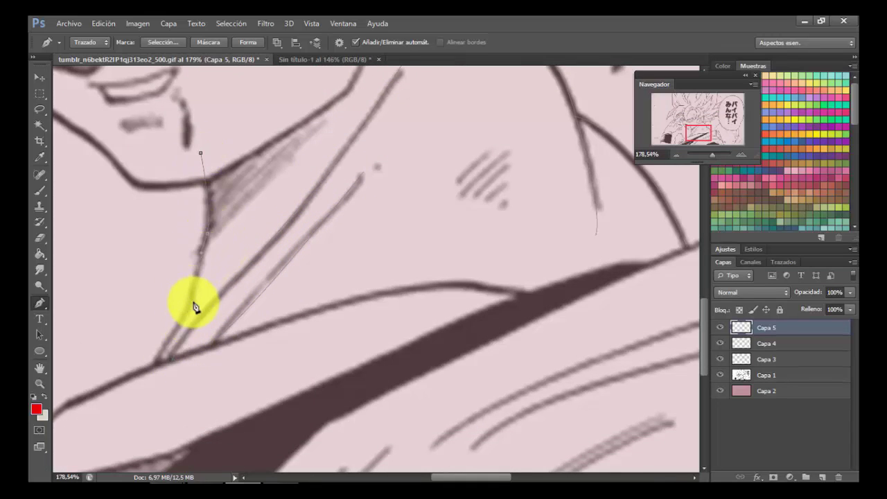
left_click(190, 300)
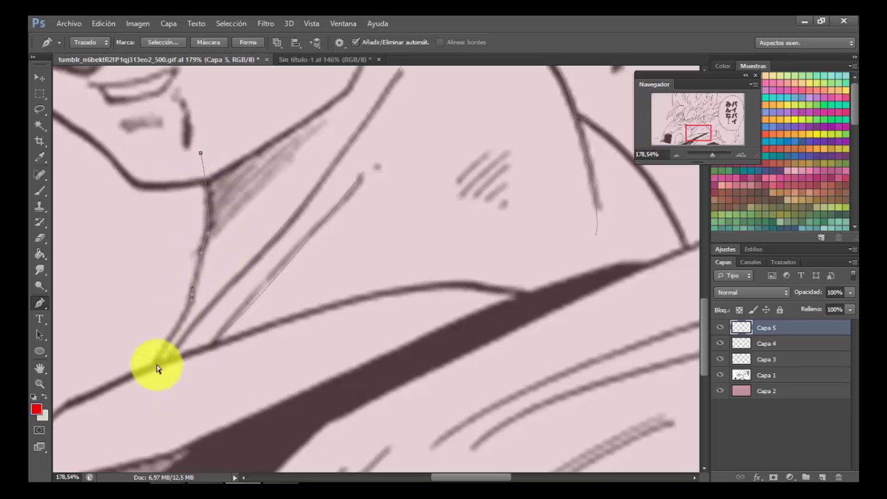
left_click(152, 380)
Stroke the neck and shoulder paths on Capa 5 with the Brush and simulated pressure, and delete the paths
right_click(270, 189)
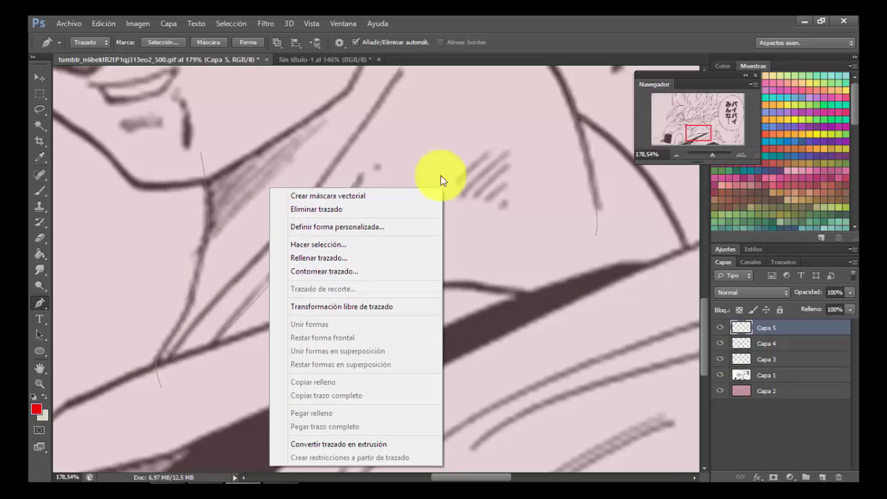
left_click(325, 271)
left_click(551, 171)
right_click(452, 141)
left_click(512, 162)
scroll(514, 170, "down", 12)
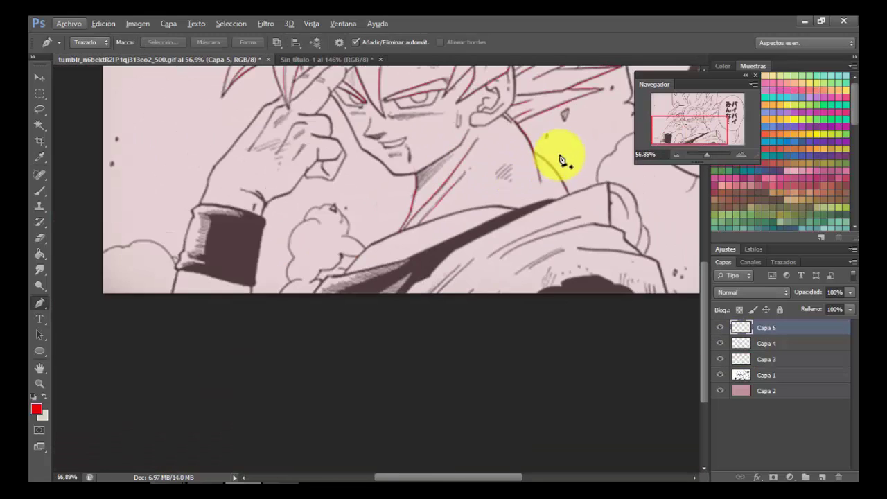
left_click(719, 375)
left_click(719, 375)
On the new Capa 6 layer, trace the face contour from beside the left eye around the chin and along the jaw toward the ear
scroll(451, 129, "up", 5)
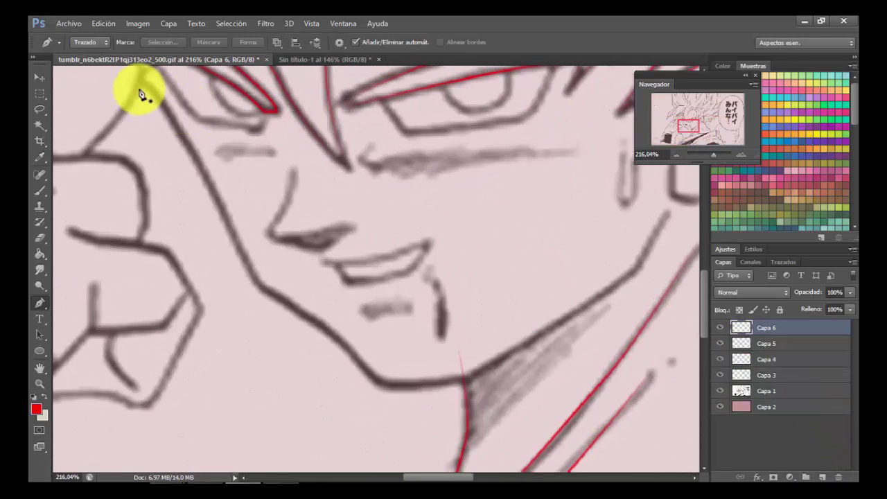
left_click_drag(279, 300, 279, 299)
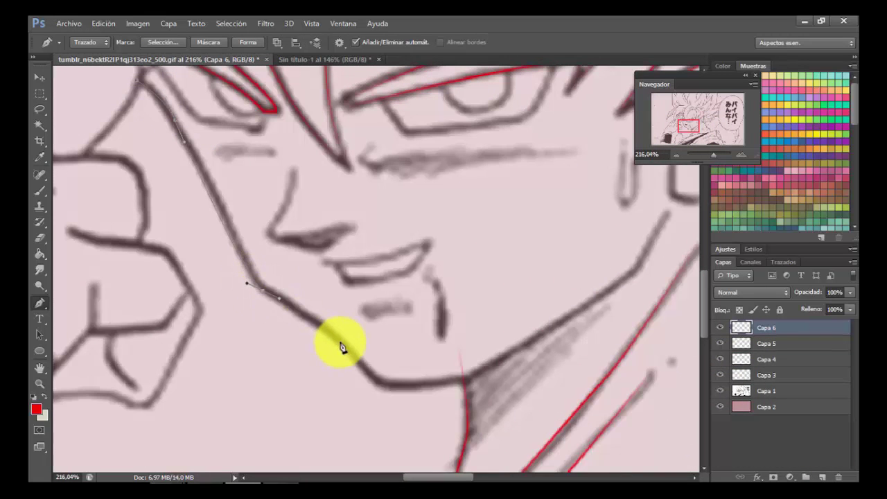
left_click_drag(349, 352, 362, 371)
scroll(418, 388, "right", 5)
left_click_drag(292, 364, 338, 338)
scroll(448, 262, "down", 3)
Stroke the face contour path with the Brush and simulated pressure, and delete the path
right_click(407, 111)
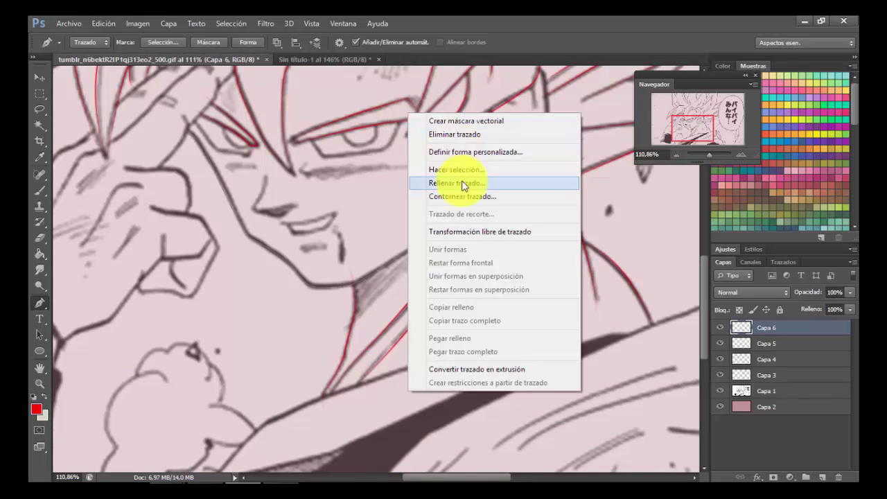
left_click(444, 192)
left_click(540, 169)
right_click(350, 163)
left_click(415, 190)
Trace the ear's outer contour with the Pen, from the lobe around the back edge up to the hair
scroll(440, 208, "up", 4)
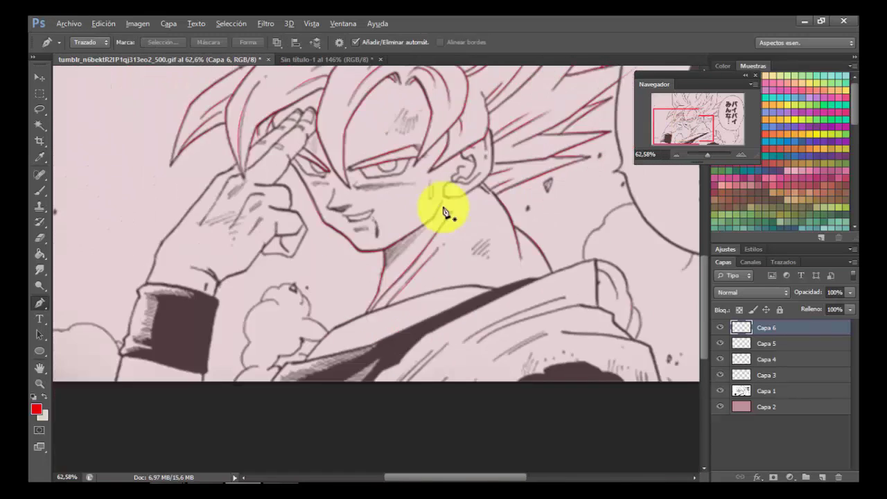
left_click(464, 201)
left_click(396, 197)
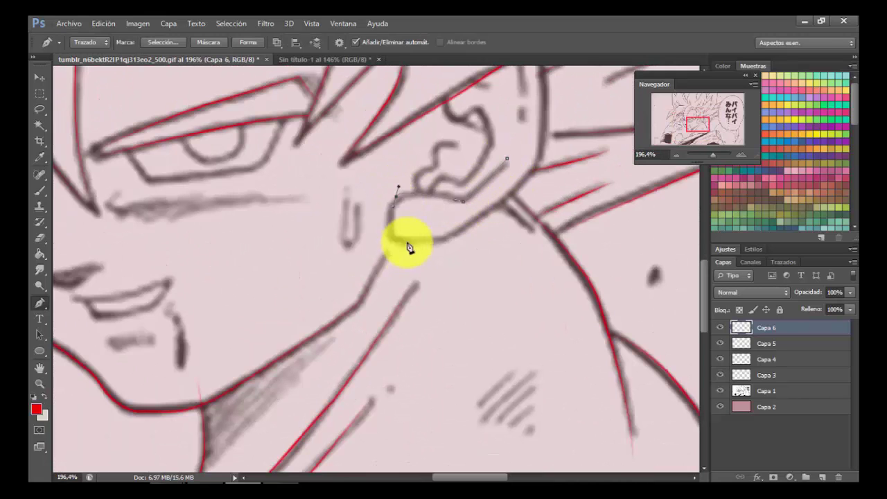
left_click_drag(407, 242, 430, 241)
left_click_drag(500, 203, 531, 172)
scroll(546, 153, "up", 3)
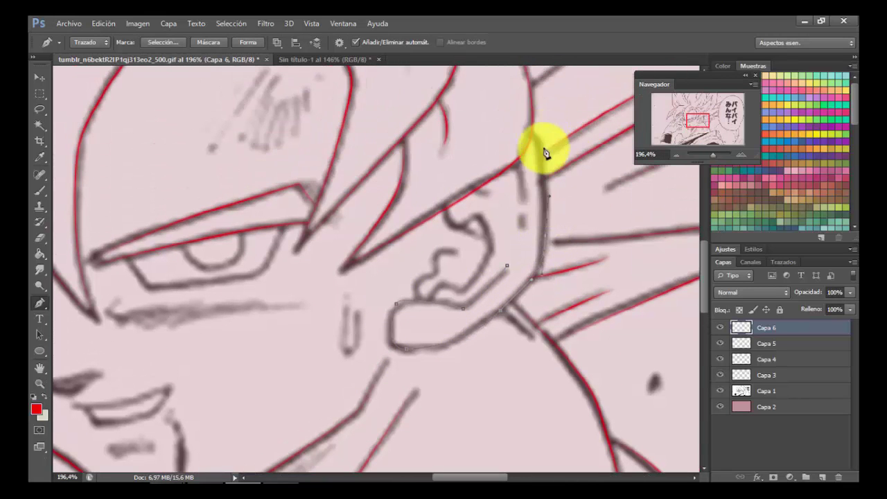
scroll(441, 236, "up", 3)
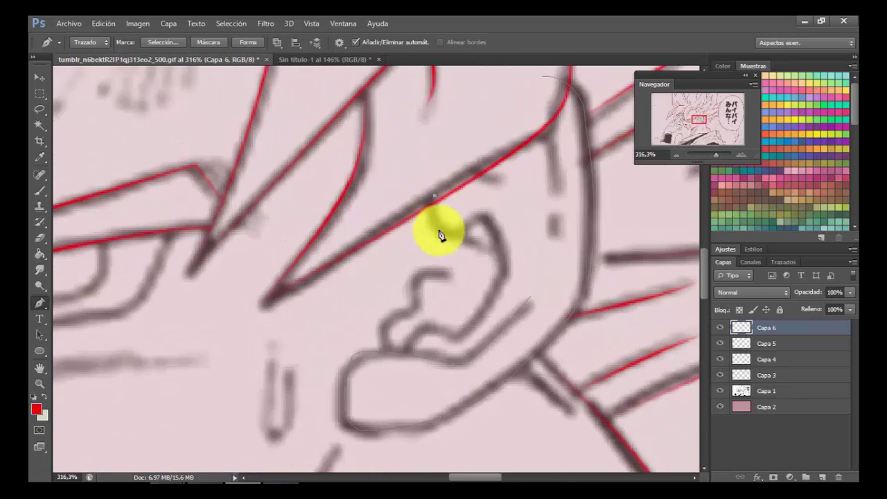
Trace the inner folds of the ear with separate Pen paths
left_click(492, 223)
left_click_drag(465, 331, 493, 326)
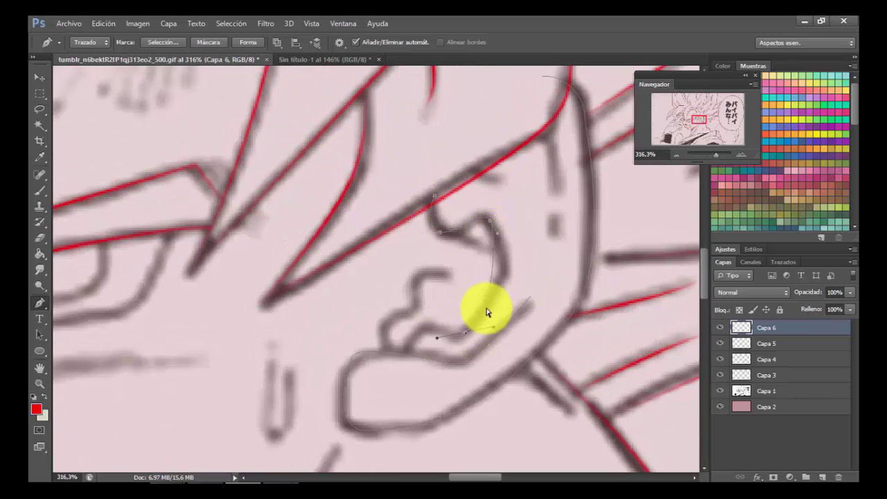
left_click(502, 278)
left_click_drag(400, 380, 396, 394)
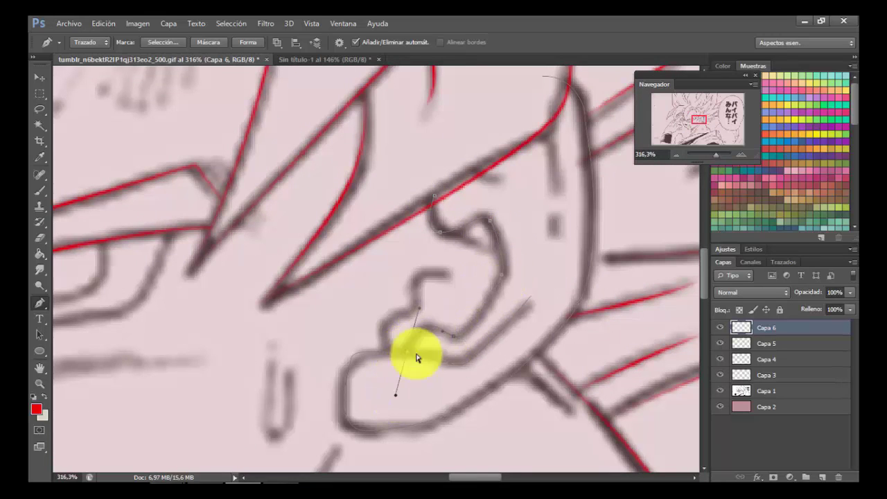
key("Escape")
left_click(447, 273)
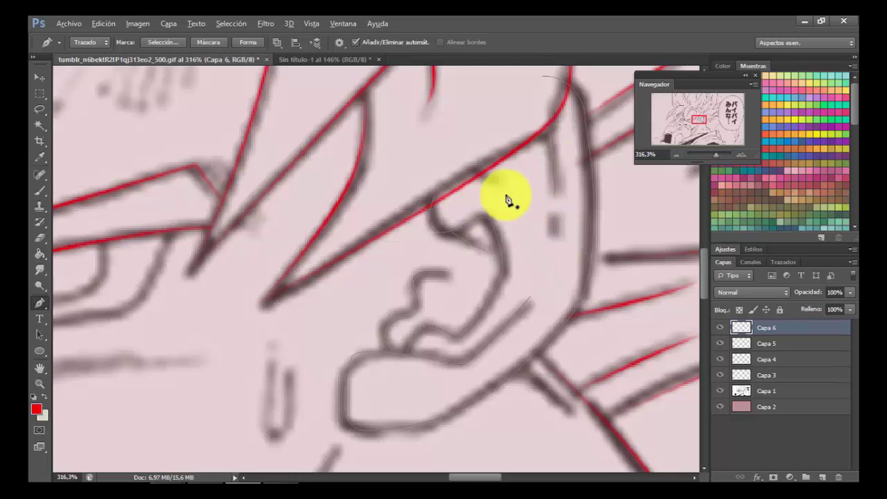
Stroke the ear paths on Capa 6 with the Brush and simulated pressure
scroll(508, 200, "down", 5)
right_click(350, 203)
left_click(400, 277)
left_click(553, 172)
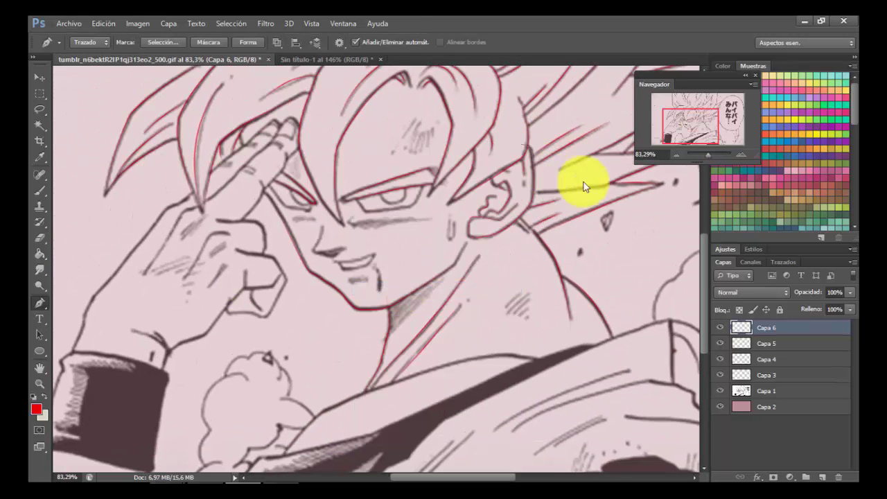
Hide Capa 1 and erase the ends of the hair strokes on Capa 3 that cross the ear's back edge
left_click(720, 391)
scroll(511, 252, "up", 5)
key("e")
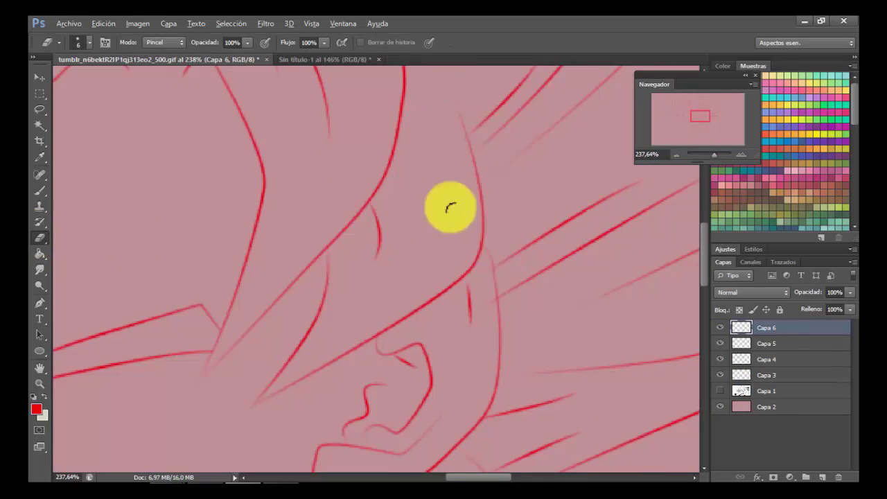
scroll(451, 207, "up", 5)
scroll(447, 208, "down", 4)
left_click(787, 375)
scroll(599, 335, "up", 6)
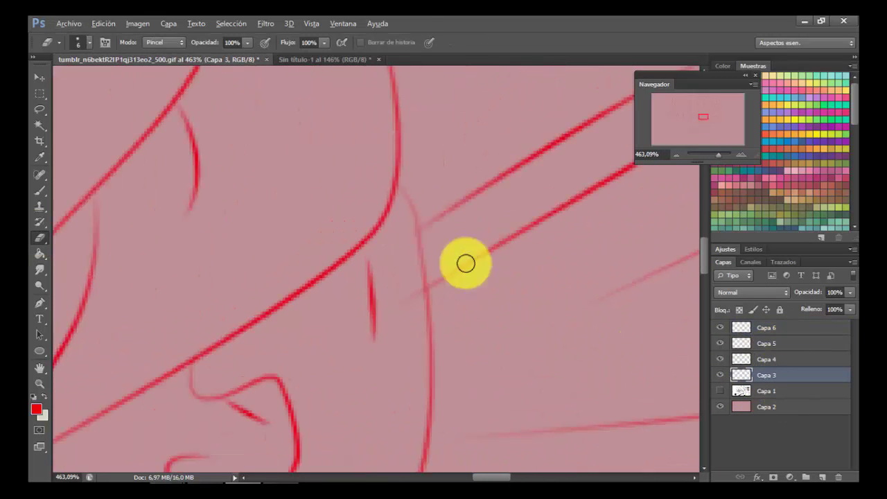
scroll(430, 198, "down", 5)
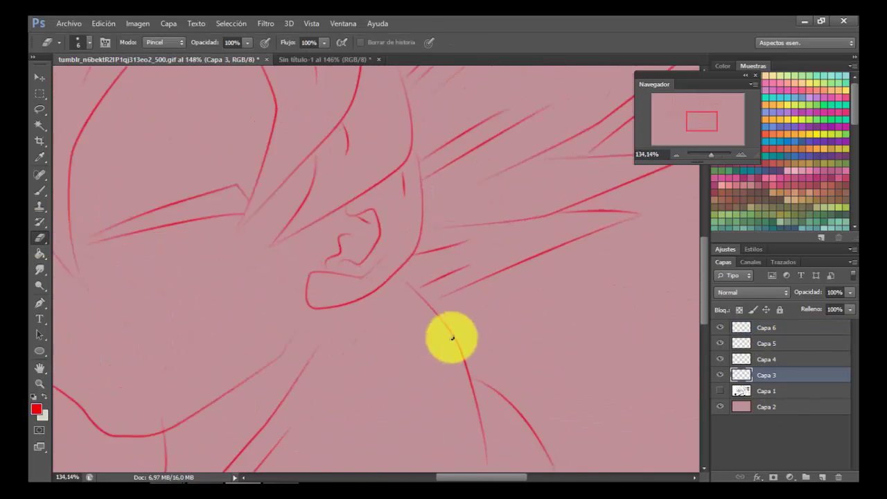
scroll(453, 338, "down", 4)
scroll(160, 411, "up", 1)
Show Capa 1 again and, on Capa 6, trace the nose contour and the crease below the right eye's inner corner
left_click(40, 304)
left_click(721, 391)
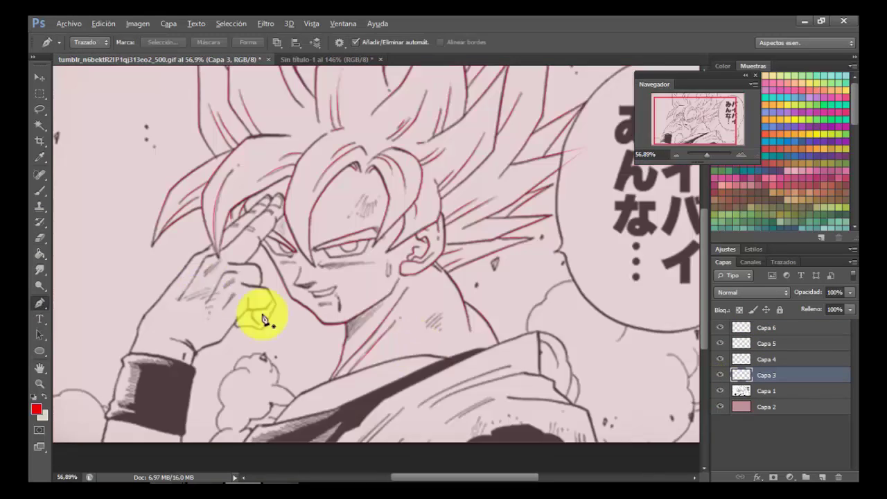
scroll(285, 291, "up", 2)
left_click(768, 327)
scroll(398, 255, "up", 4)
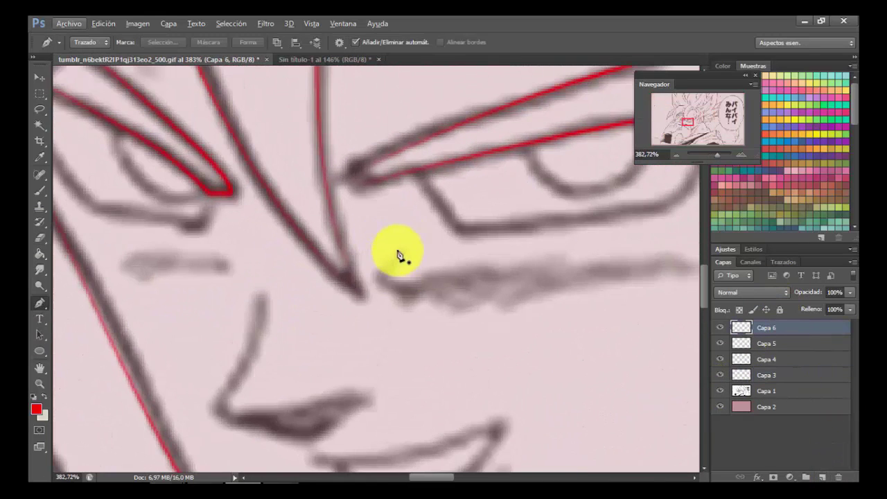
left_click(263, 284)
left_click_drag(235, 378, 239, 427)
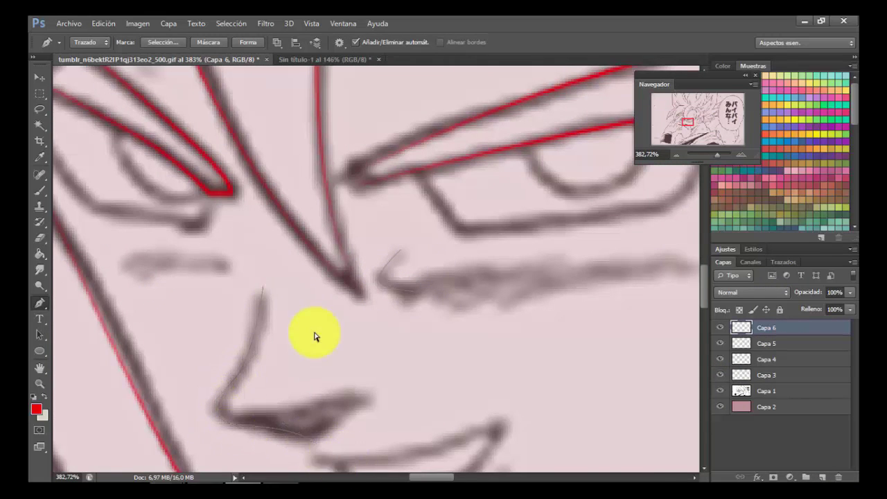
Try to stroke the nose and eye-crease paths with the Brush and simulated pressure
scroll(315, 335, "down", 2)
right_click(393, 204)
left_click(439, 275)
left_click(553, 126)
right_click(445, 138)
left_click(435, 122)
key("ctrl+z")
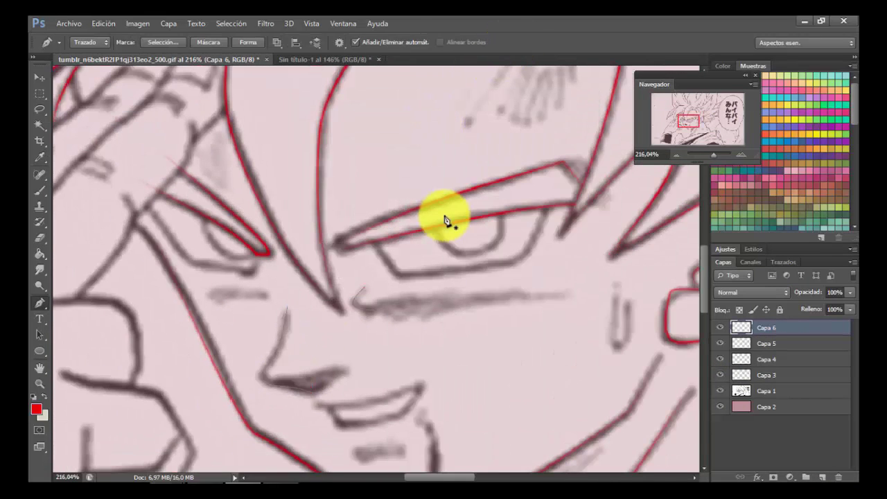
Stroke the nose and eye-crease paths with the Brush and simulated pressure, and delete the paths
right_click(445, 218)
left_click(493, 291)
left_click(559, 160)
right_click(387, 219)
left_click(410, 228)
Trace the lower eyelid contours of both eyes with the Pen
scroll(498, 211, "up", 4)
left_click(312, 256)
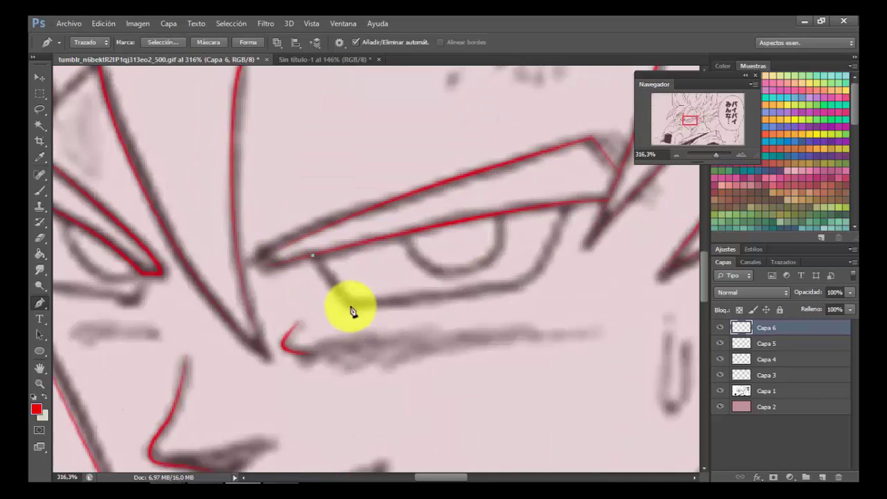
key("ctrl+z")
scroll(521, 208, "down", 5)
scroll(194, 223, "up", 7)
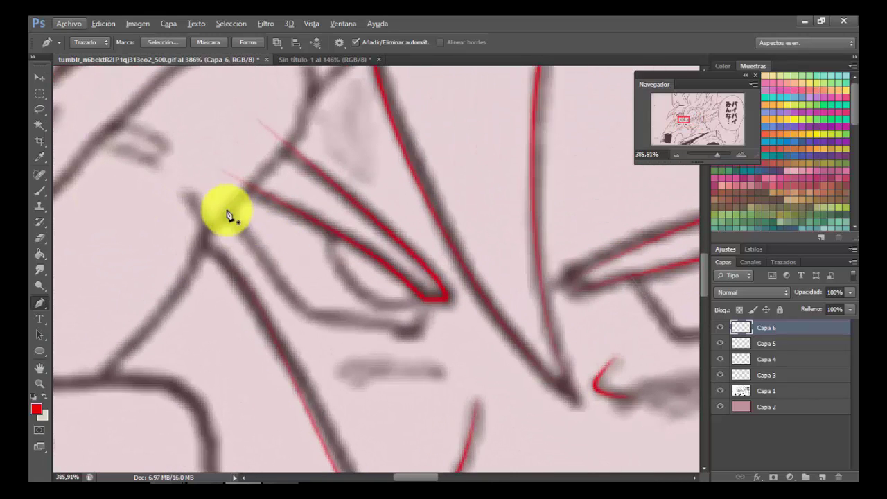
left_click(228, 212)
left_click(416, 333)
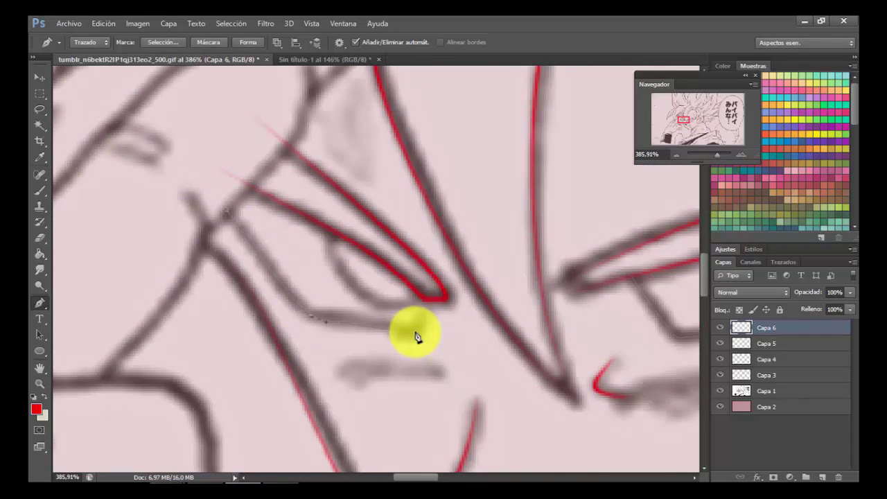
left_click(424, 301)
Stroke the lower eyelid paths with the Brush and simulated pressure, and delete the paths
right_click(402, 223)
left_click(451, 290)
left_click(551, 169)
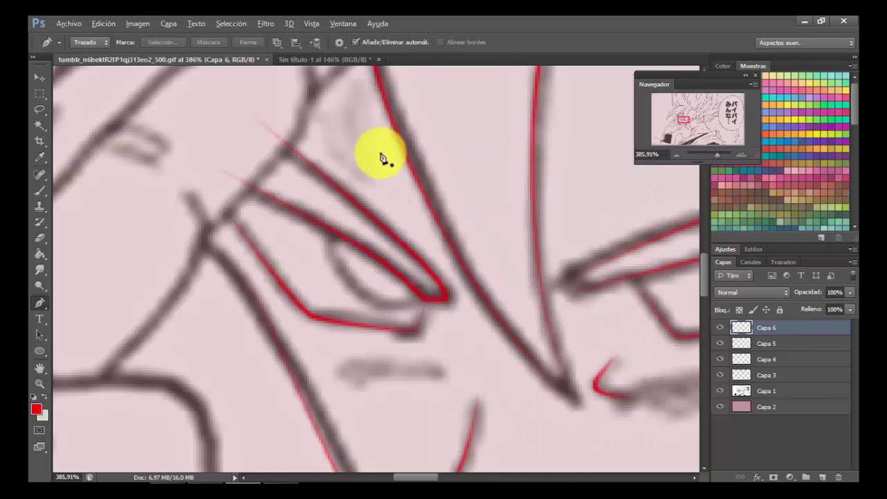
Trace the mouth's lip lines with the Pen up to the raised corner of the smile
scroll(394, 163, "down", 15)
scroll(433, 239, "up", 14)
left_click(254, 238)
left_click_drag(362, 228, 404, 210)
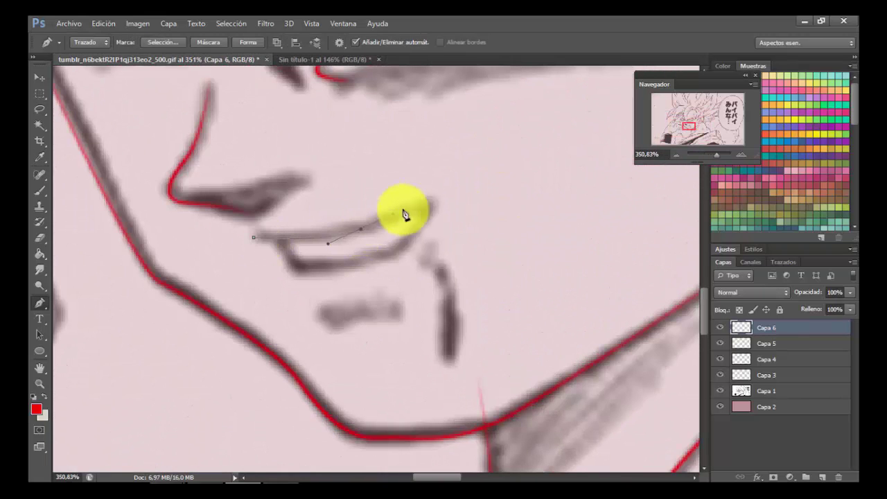
key("ctrl+alt+z")
key("ctrl+alt+z")
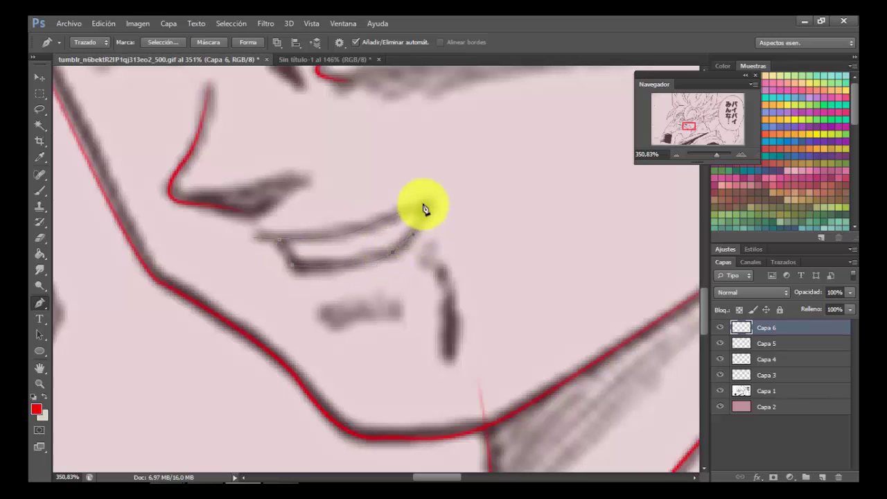
left_click(425, 207)
Stroke the mouth path with the Brush and simulated pressure, and delete the path
right_click(410, 157)
left_click(476, 239)
left_click(540, 174)
right_click(500, 169)
left_click(510, 186)
Trace the upper edge of the collar with the Pen, from the dark fold across the neck base down to the image's lower edge
scroll(429, 237, "down", 16)
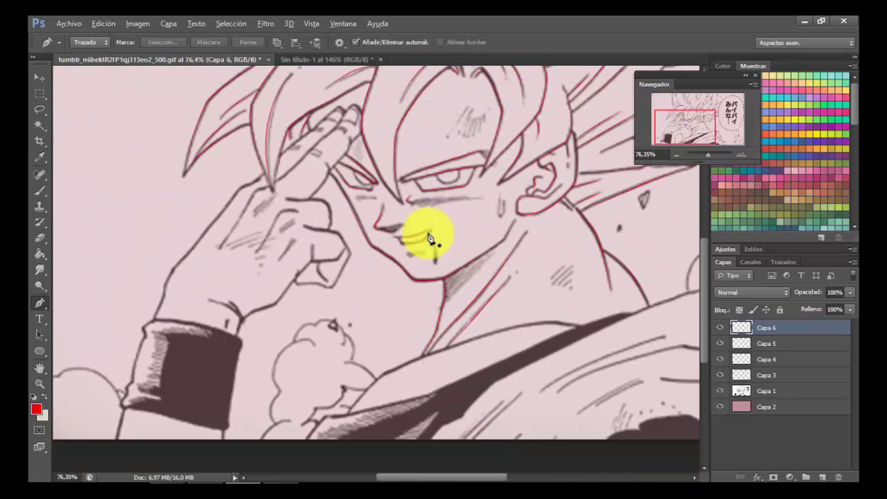
scroll(206, 420, "down", 3)
scroll(587, 254, "up", 4)
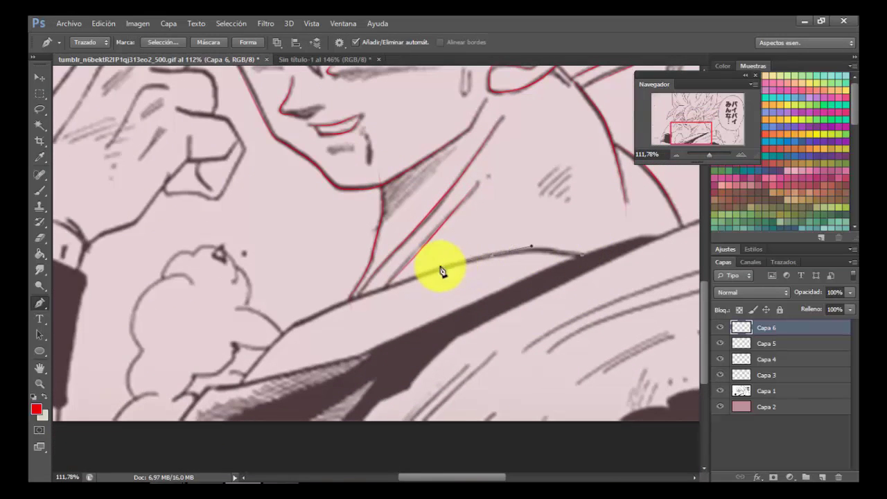
left_click_drag(327, 310, 307, 318)
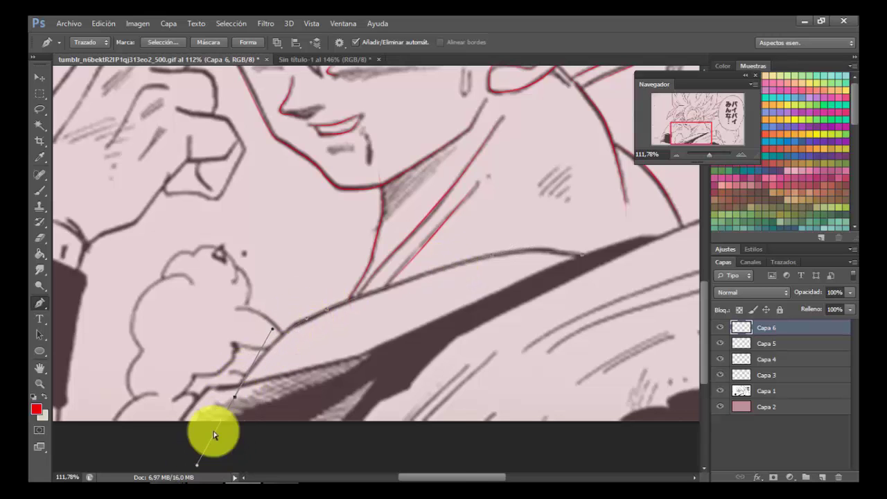
Stroke the collar path with the Brush and simulated pressure, and delete the path
right_click(291, 239)
left_click(350, 287)
left_click(544, 171)
right_click(527, 174)
left_click(581, 190)
Erase the ends of the neck lines on Capa 5 that overrun the collar edge
scroll(455, 285, "up", 7)
left_click(40, 238)
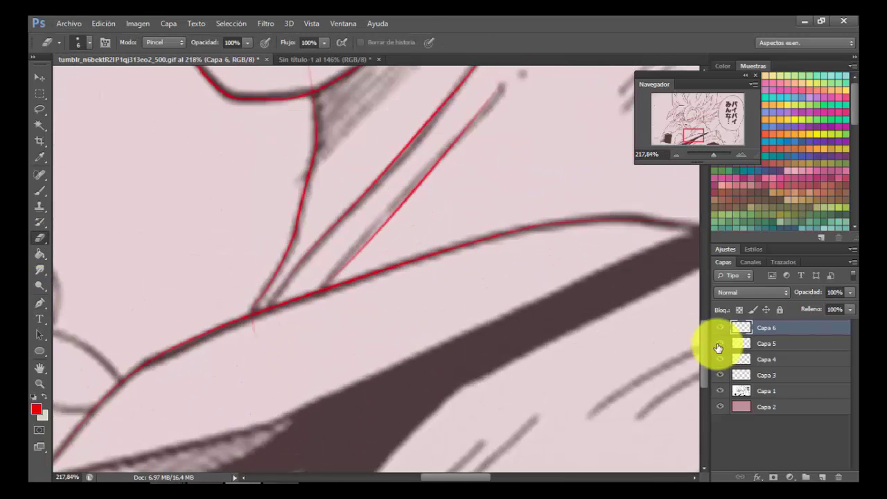
left_click(836, 344)
scroll(188, 298, "down", 2)
scroll(173, 200, "down", 3)
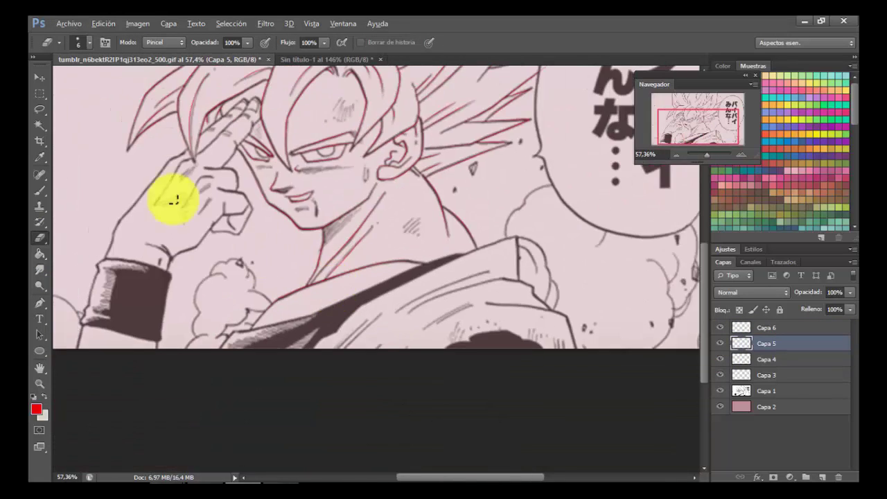
Trace the short line behind the raised fingers on Capa 5, stroke it with the Brush and simulated pressure, and delete the path
left_click(40, 302)
scroll(223, 123, "up", 4)
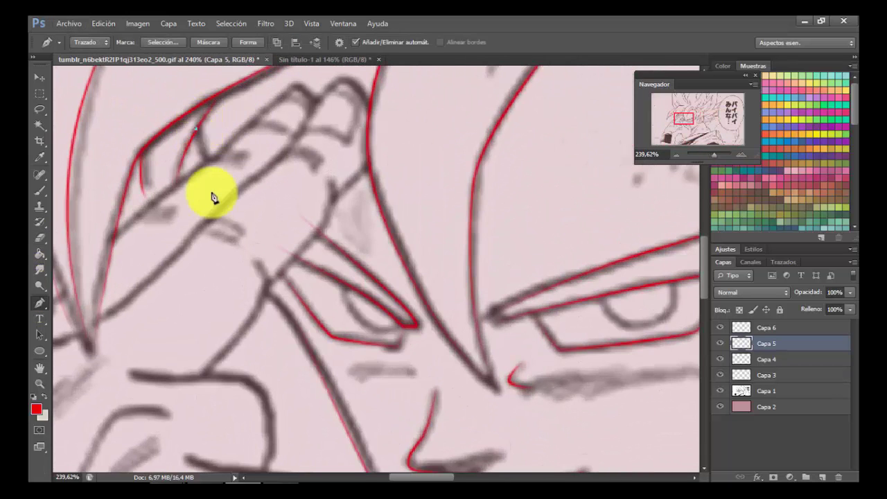
right_click(235, 218)
left_click(297, 201)
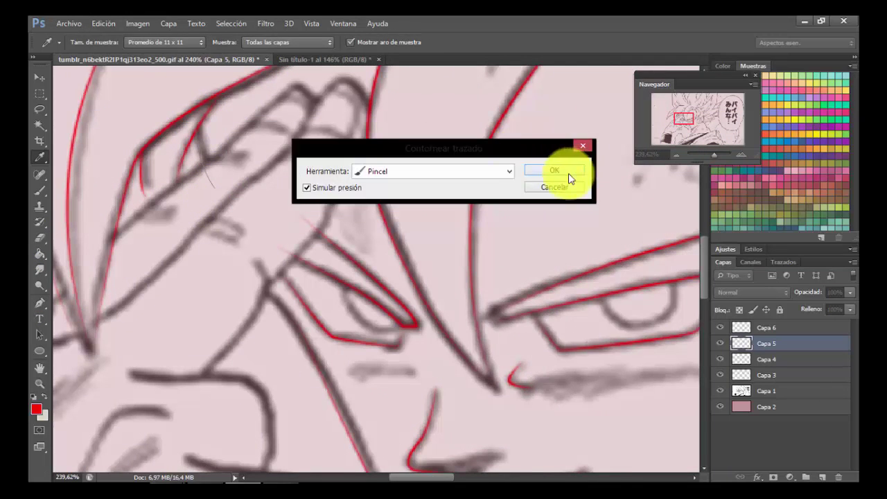
left_click(567, 175)
right_click(481, 136)
left_click(558, 160)
Add the layer Capa 7 above Capa 6 and trace the wrist crease lines above the wristband
left_click(783, 327)
left_click(823, 478)
scroll(361, 129, "down", 4)
scroll(253, 281, "up", 4)
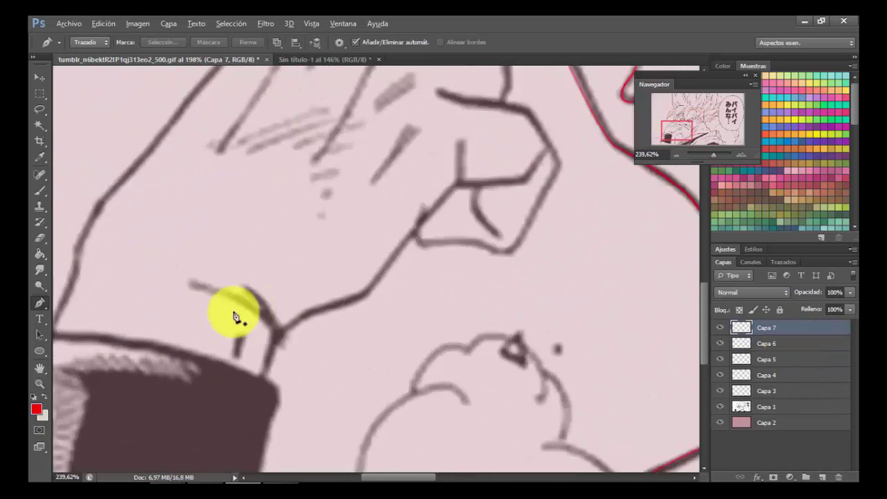
left_click(170, 276)
left_click(292, 328, "ctrl")
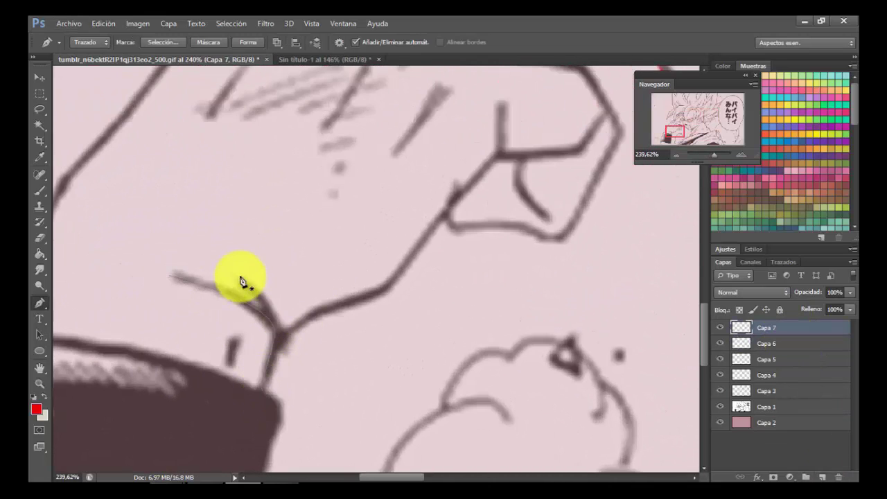
left_click(240, 277)
left_click_drag(276, 340, 269, 376)
left_click(321, 310, "ctrl")
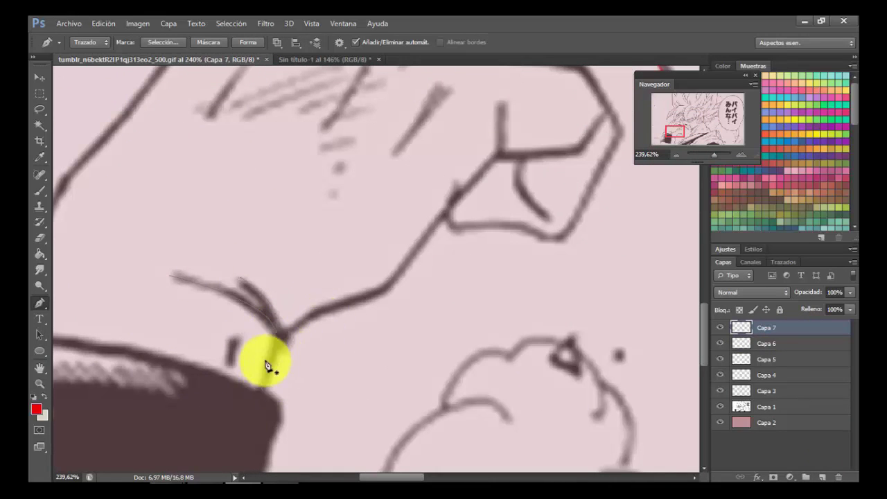
Trace the lower contour of the hand from the wrist up to the curled fingers
left_click_drag(322, 309, 339, 305)
mouse_move(403, 270)
left_mouse_down()
mouse_move(438, 232)
mouse_move(420, 244)
left_mouse_up()
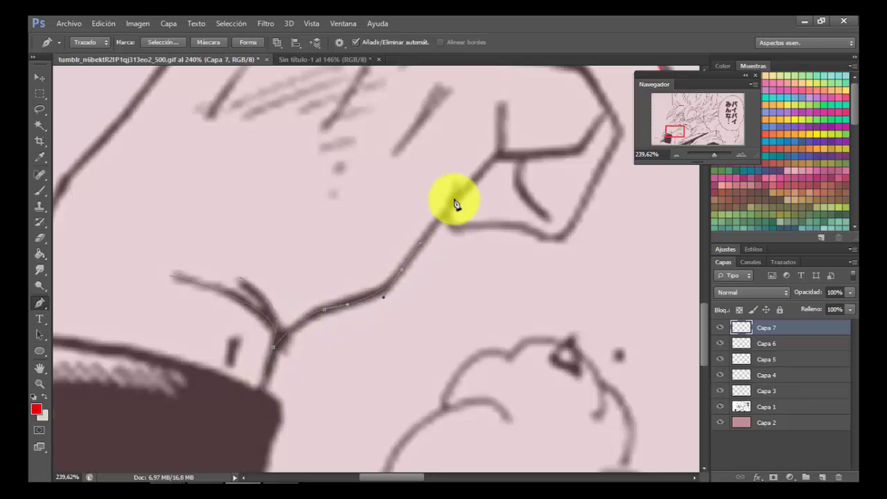
left_click(453, 199)
Trace the crease across the curled fingers and the short curved fold beneath it as separate paths
scroll(452, 203, "down", 4)
scroll(447, 231, "up", 3)
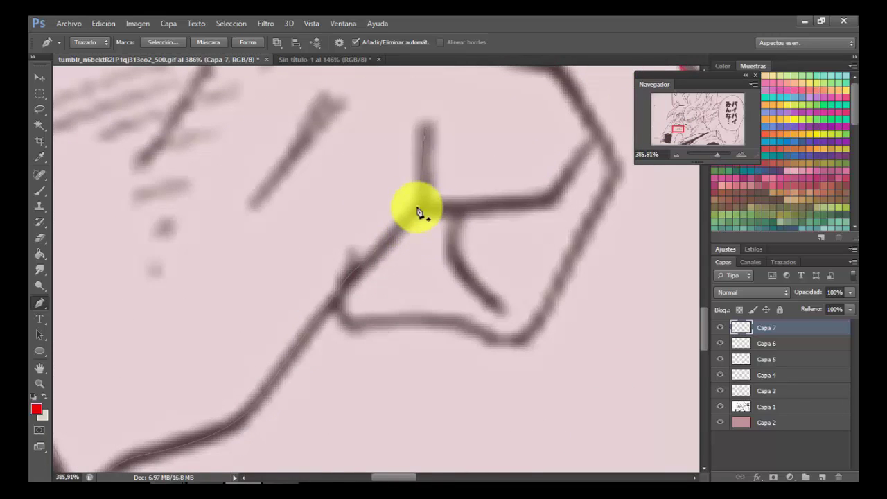
left_click(417, 208)
mouse_move(540, 205)
left_mouse_down()
mouse_move(396, 242)
mouse_move(414, 234)
left_mouse_up()
left_click(448, 182)
left_click(435, 190, "ctrl")
left_click(318, 246)
left_click_drag(314, 302, 329, 326)
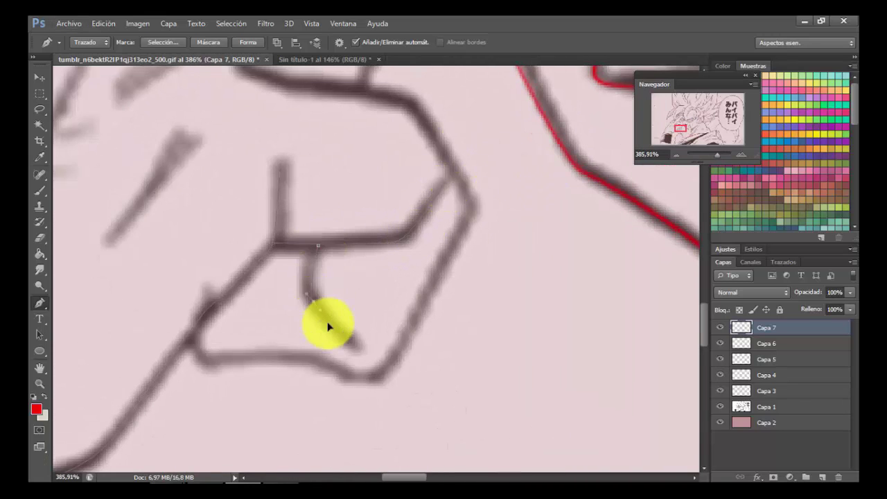
left_click(305, 346, "ctrl")
Trace the outer contour of the curled fingers from the lower edge around to the inner end of the upper finger crease
left_click_drag(333, 364, 397, 359)
left_click_drag(436, 278, 455, 240)
left_click_drag(473, 203, 473, 193)
left_click_drag(413, 109, 393, 96)
scroll(375, 264, "down", 4)
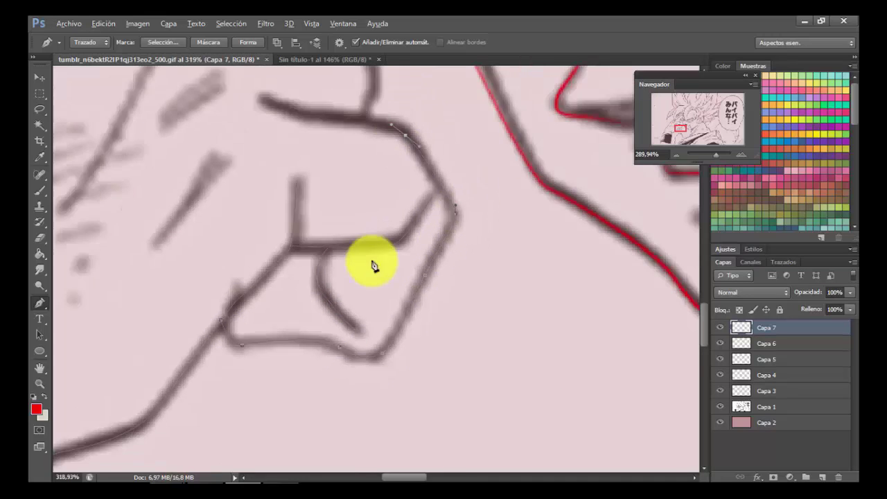
scroll(308, 159, "up", 4)
left_click(305, 160)
left_click(302, 138, "ctrl")
Trace the contour of the next curled finger from the crease up over its knuckle as a separate path
left_click(422, 194)
scroll(396, 287, "down", 5)
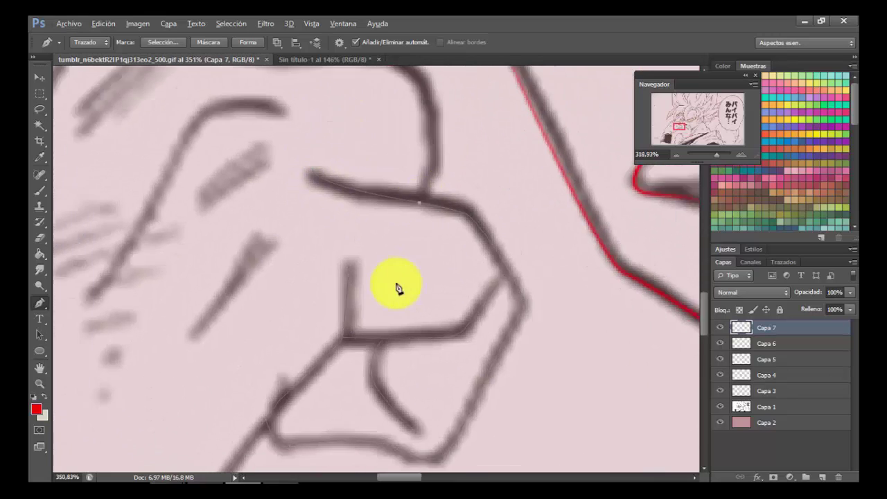
scroll(411, 239, "up", 4)
left_click_drag(419, 232, 414, 197)
left_click_drag(376, 163, 352, 162)
left_click_drag(219, 157, 206, 143)
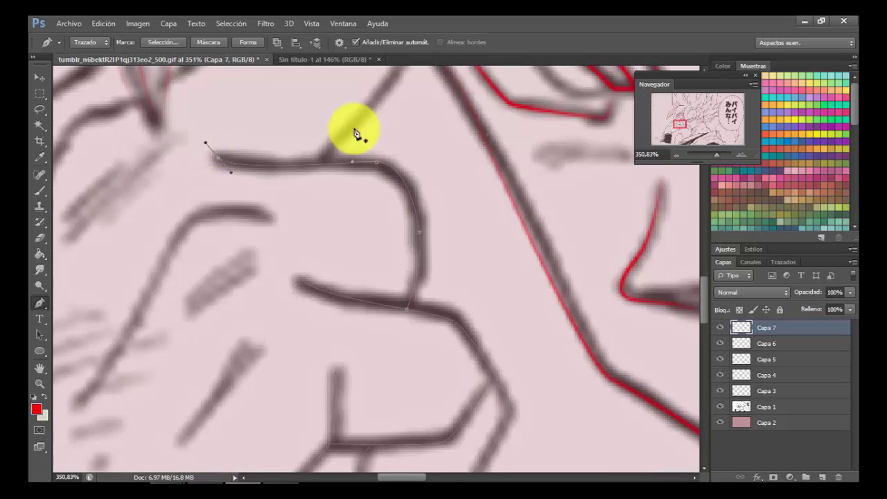
left_click(354, 130, "ctrl")
Trace the line rising from the top of the fist to the point where the raised finger meets the face outline
scroll(222, 368, "down", 5)
scroll(284, 215, "up", 4)
left_click(277, 269)
left_click_drag(349, 188, 362, 164)
left_click_drag(355, 118, 341, 93)
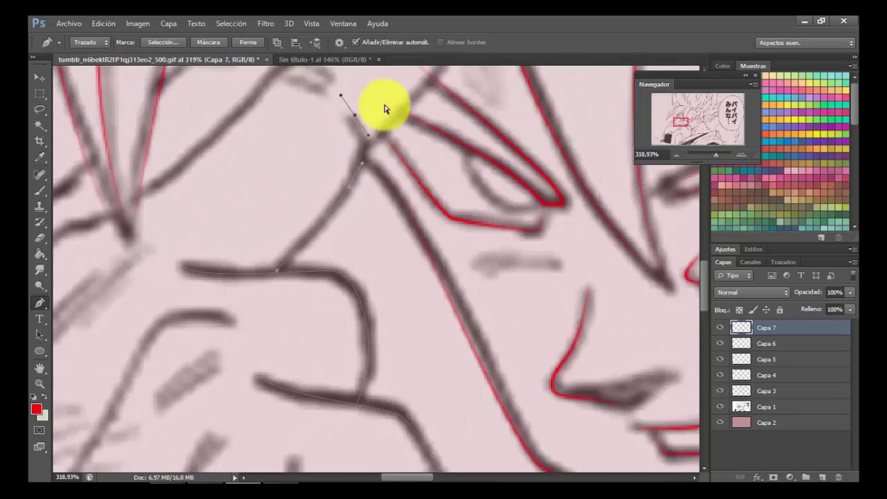
left_click(386, 108, "ctrl")
Trace the raised finger's lower edge past the eye corner, plus the short branch that runs up to the hair strand
scroll(386, 219, "down", 6)
scroll(374, 184, "up", 11)
left_click(288, 236)
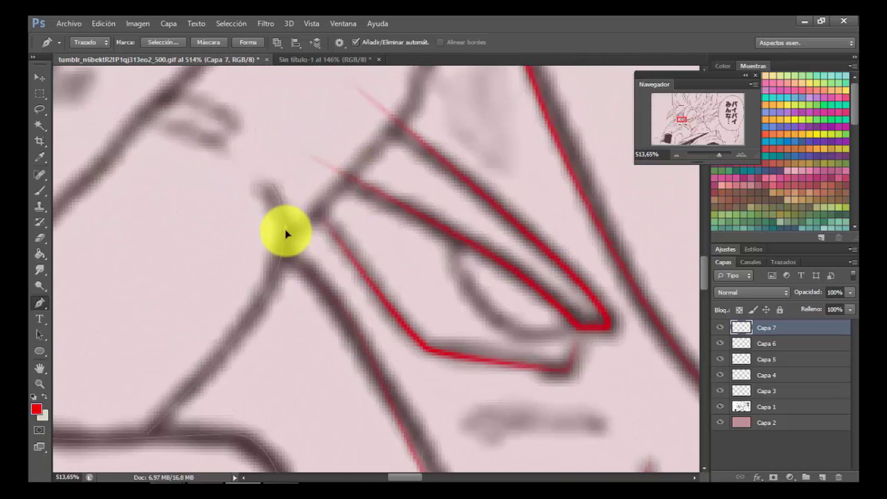
left_click_drag(336, 189, 380, 137)
scroll(382, 295, "down", 8)
scroll(416, 172, "up", 7)
left_click_drag(380, 243, 386, 221)
left_click(377, 186)
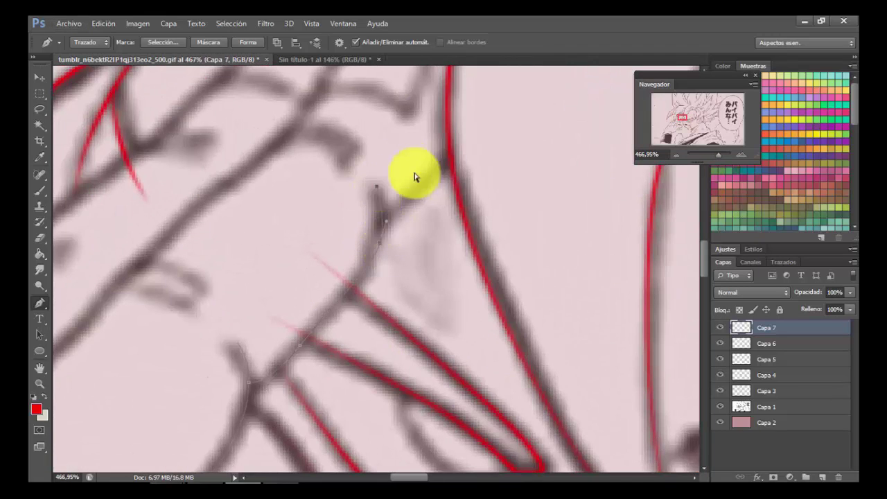
left_click(415, 173, "ctrl")
left_click(384, 215)
left_click_drag(485, 119, 495, 84)
left_click(527, 170, "ctrl")
Trace the outline of the nail on the foremost raised finger as its own path
scroll(513, 175, "down", 7)
scroll(364, 203, "up", 5)
left_click(348, 224)
left_click_drag(418, 244, 441, 274)
left_click(416, 167, "ctrl")
left_click(414, 167)
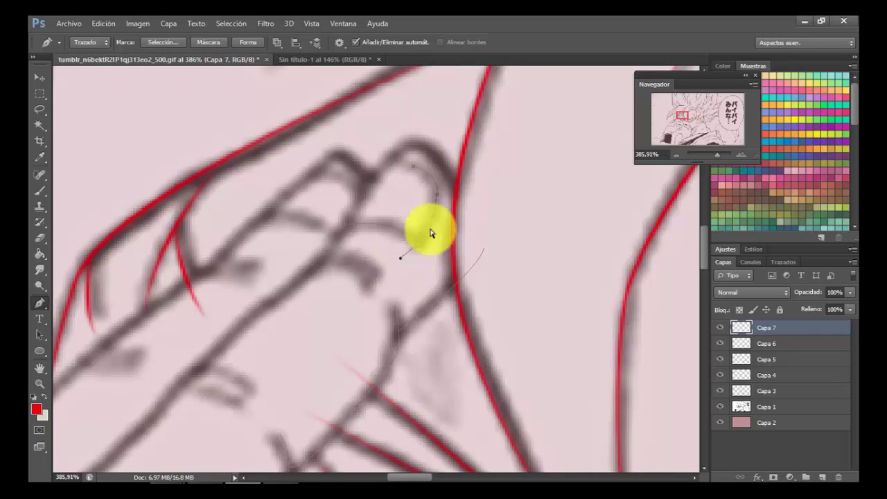
Trace the foremost raised finger from its tip down behind the hair points to the end of the line on the back of the hand
left_click_drag(356, 198, 339, 238)
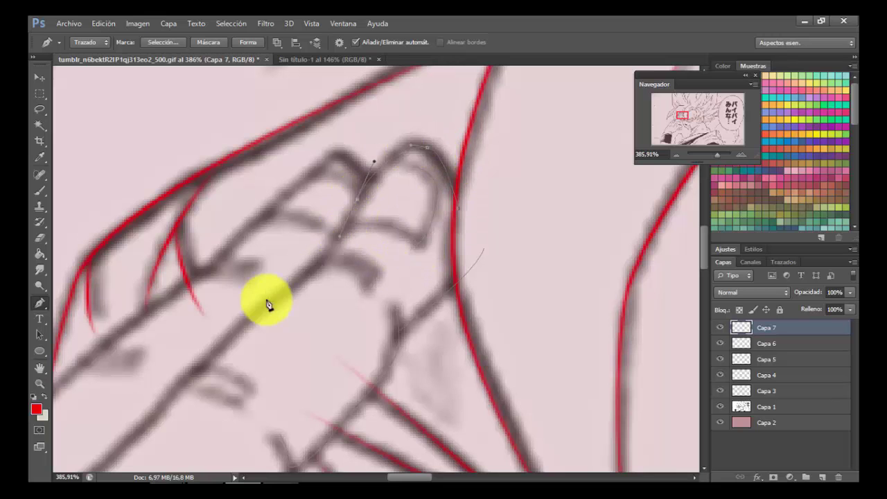
scroll(234, 323, "down", 3)
left_click_drag(234, 323, 408, 175)
left_click_drag(343, 243, 325, 266)
left_click_drag(249, 327, 268, 261)
scroll(310, 266, "up", 3)
left_click_drag(229, 338, 204, 379)
scroll(280, 263, "down", 8)
left_click_drag(280, 264, 462, 107)
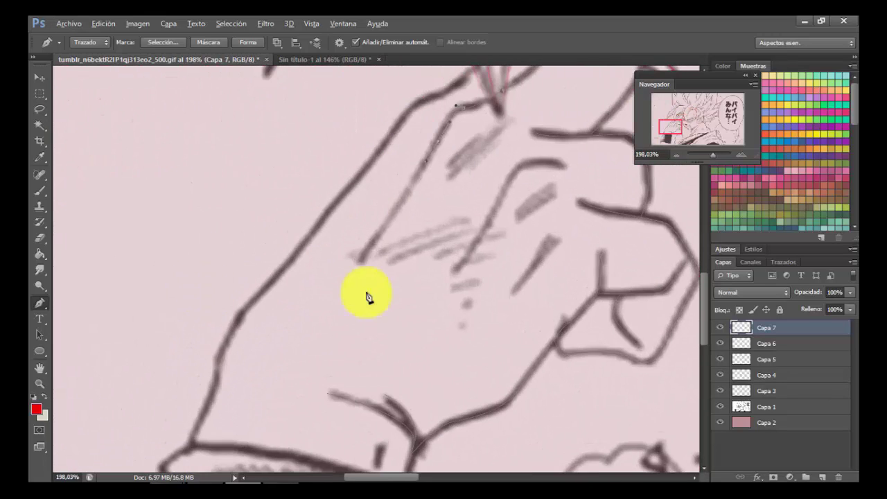
left_click_drag(355, 276, 361, 277)
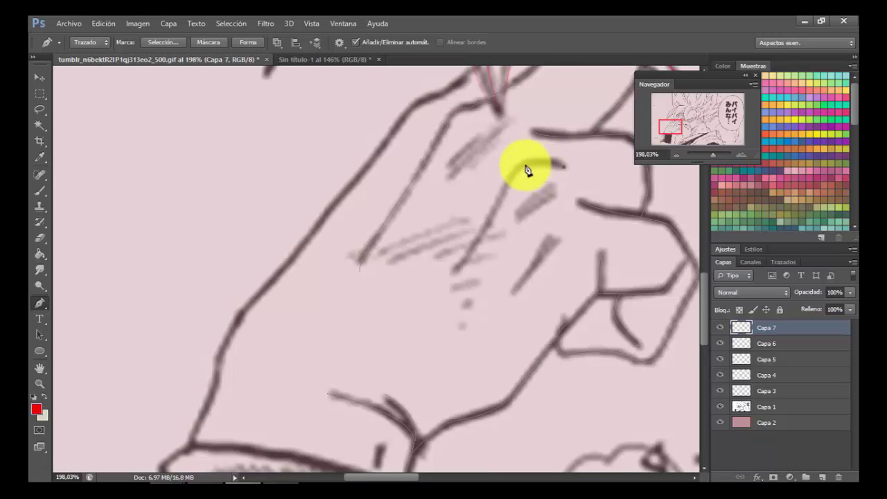
Trace the second raised finger's edge and continue along the outer contour of the hand down to the wristband
scroll(544, 156, "down", 3)
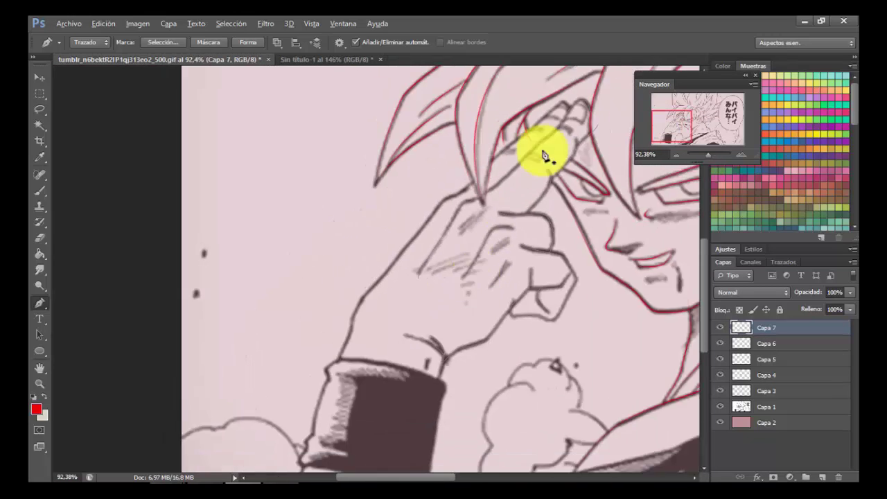
scroll(545, 156, "up", 5)
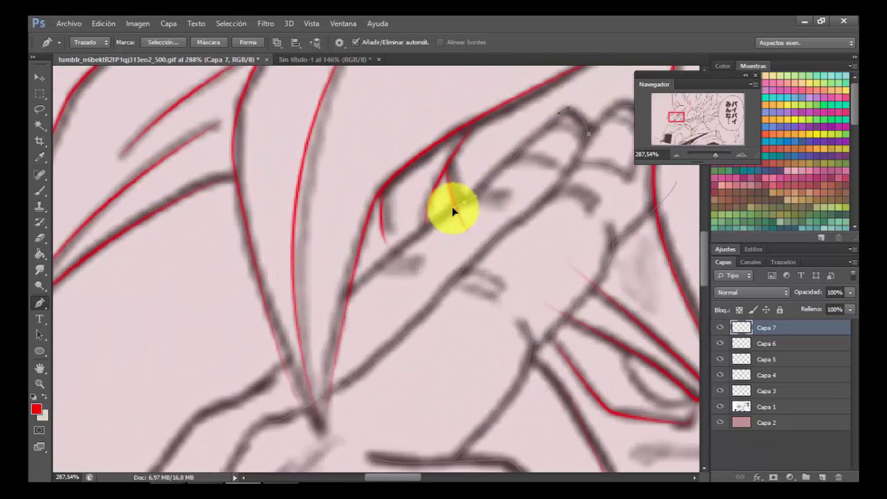
scroll(316, 298, "down", 3)
scroll(542, 82, "down", 2)
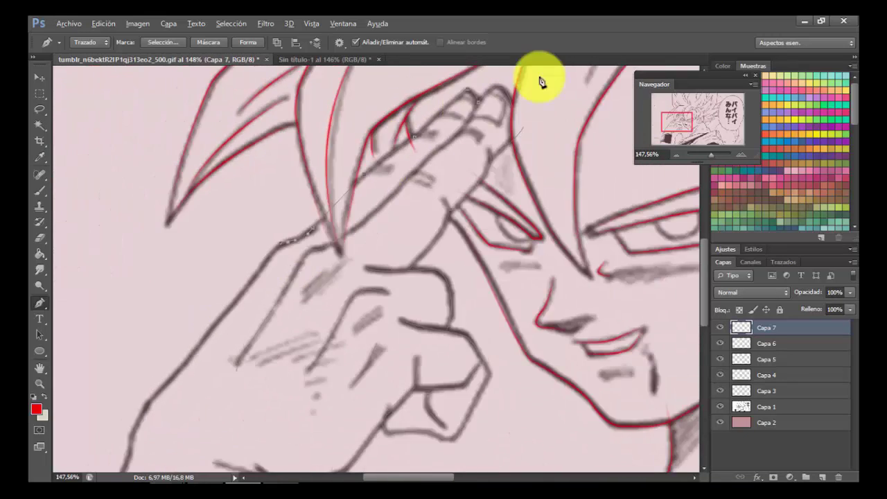
scroll(409, 178, "up", 3)
scroll(416, 242, "up", 1)
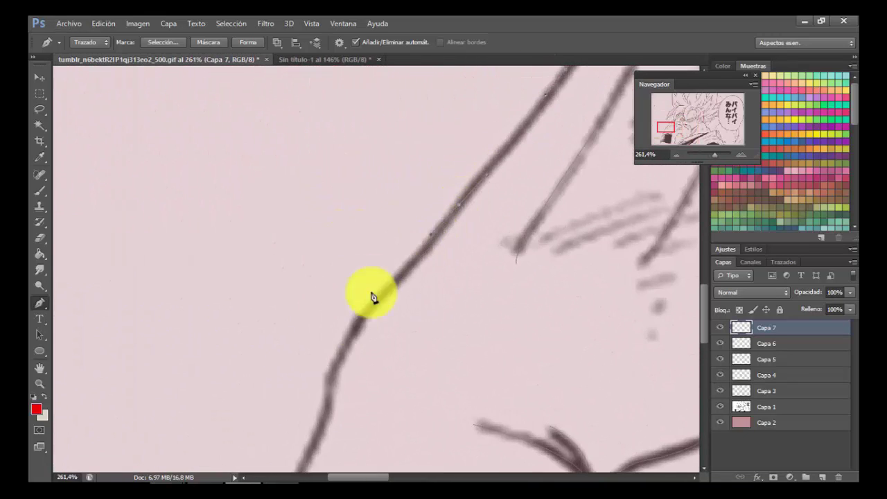
scroll(337, 278, "down", 3)
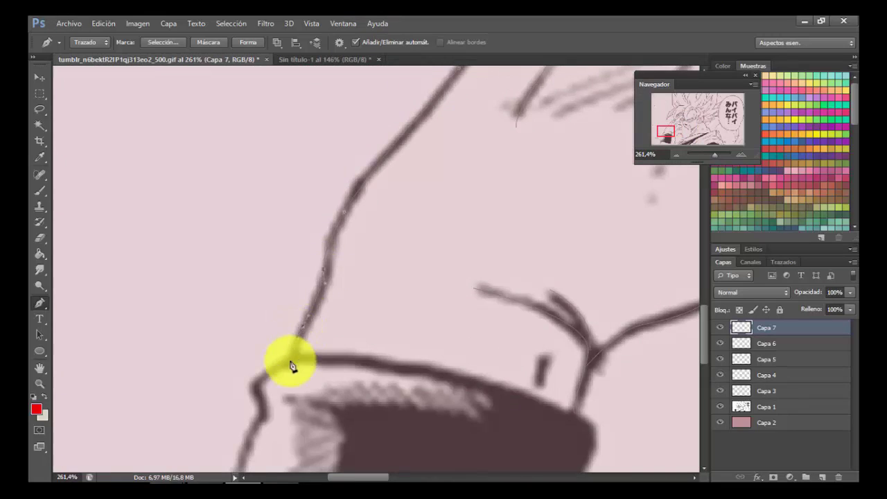
Stroke all the traced hand paths on Capa 7
scroll(353, 317, "down", 8)
scroll(588, 103, "up", 8)
left_click_drag(669, 121, 687, 110)
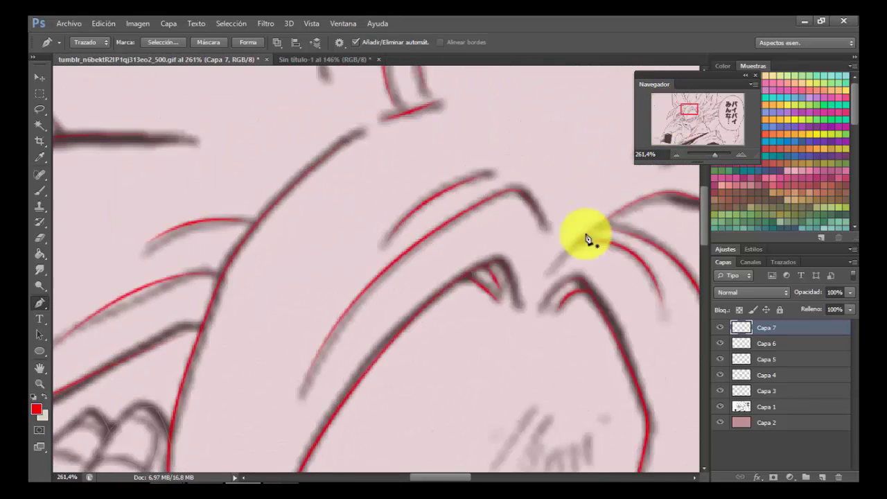
scroll(588, 239, "down", 3)
scroll(388, 264, "up", 3)
scroll(340, 198, "up", 2)
scroll(416, 159, "down", 7)
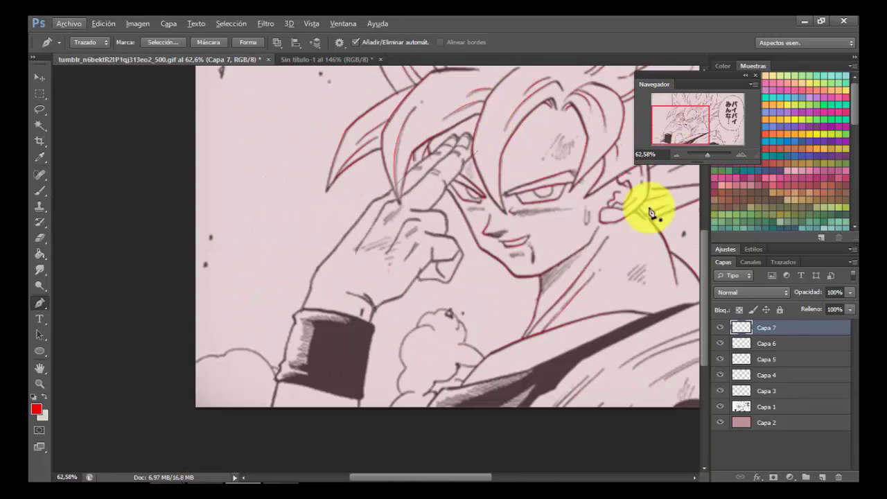
scroll(495, 135, "up", 3)
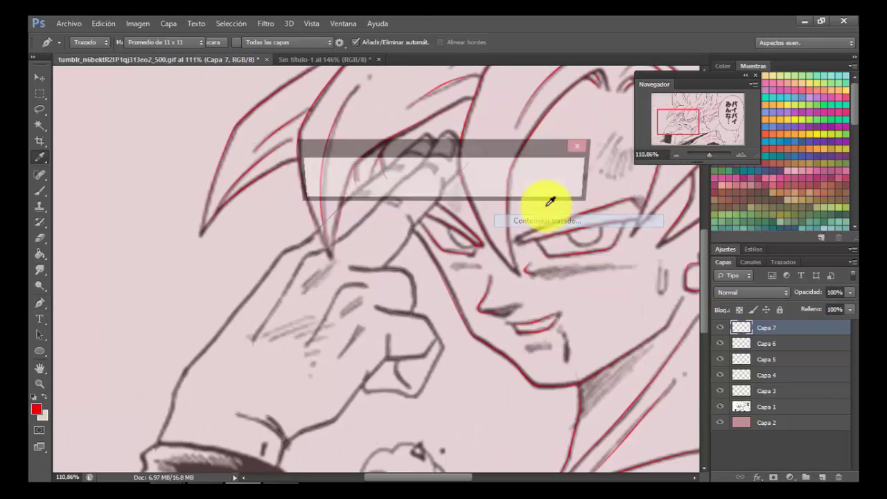
Erase the parts of the hand lines on Capa 7 that run across the hair strands
key("e")
scroll(422, 174, "up", 8)
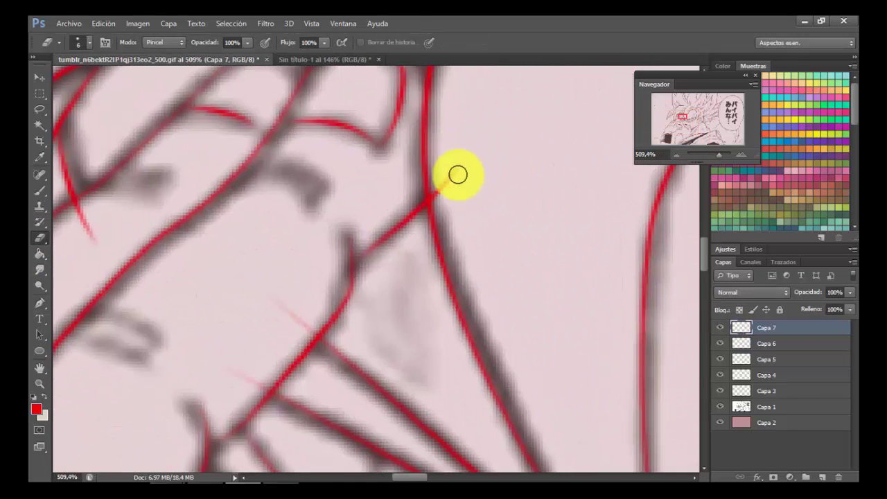
scroll(457, 119, "down", 6)
scroll(353, 190, "up", 6)
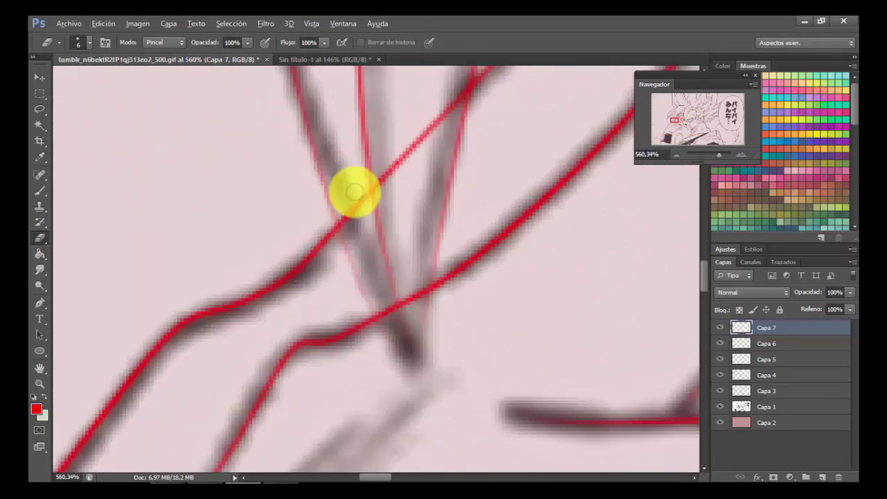
mouse_move(382, 172)
left_mouse_down()
mouse_move(435, 128)
mouse_move(458, 83)
left_mouse_up()
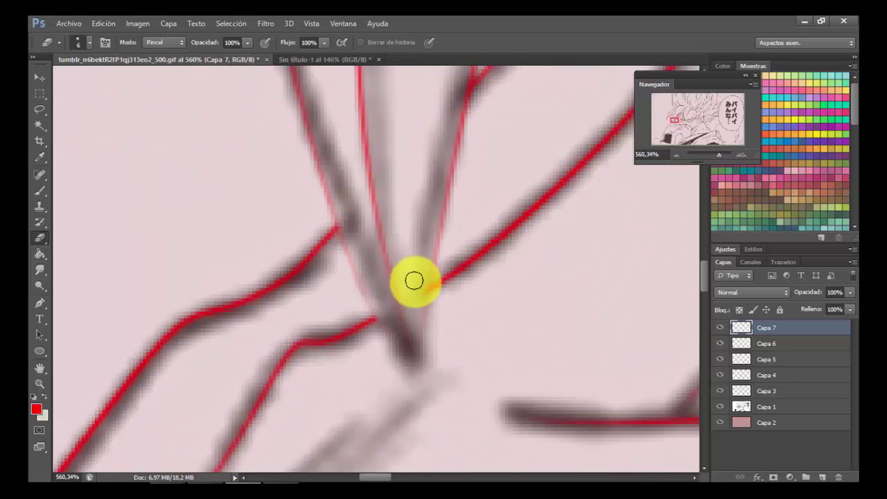
scroll(402, 274, "down", 5)
Trace the short crease lines on the raised fingers, stroke them on Capa 7, and delete the path
key("p")
scroll(545, 212, "up", 4)
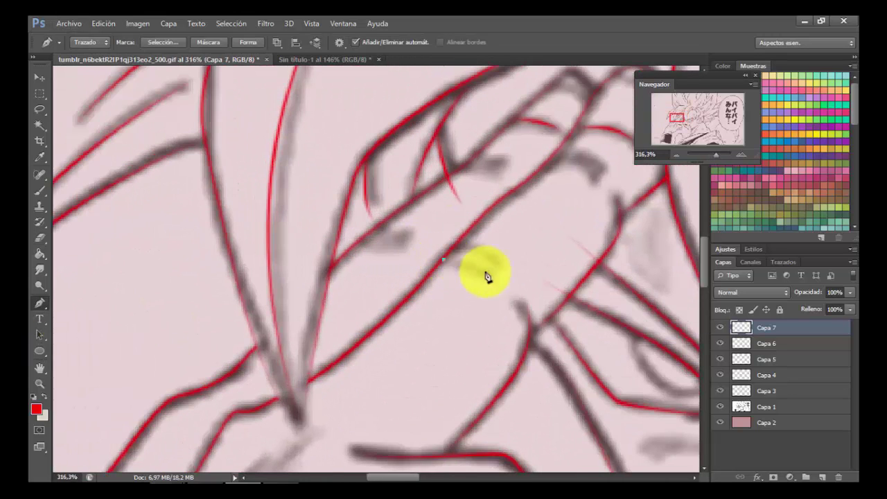
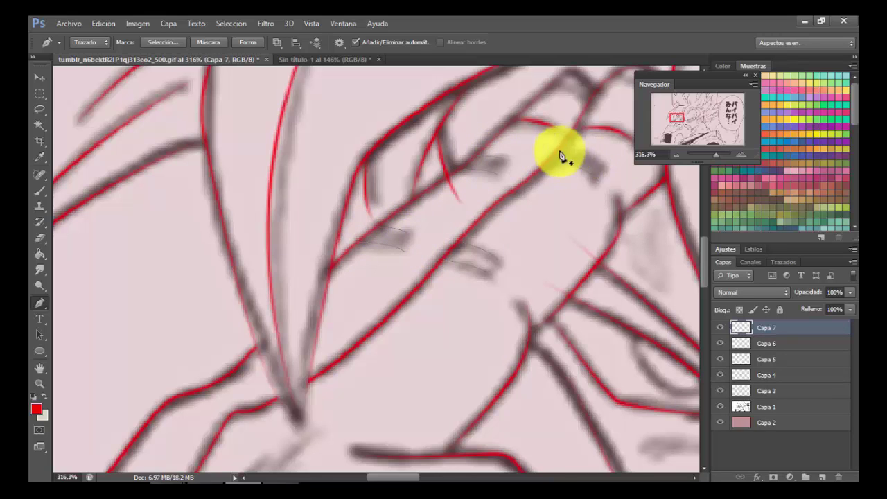
right_click(581, 134)
left_click(617, 217)
left_click(573, 169)
right_click(598, 149)
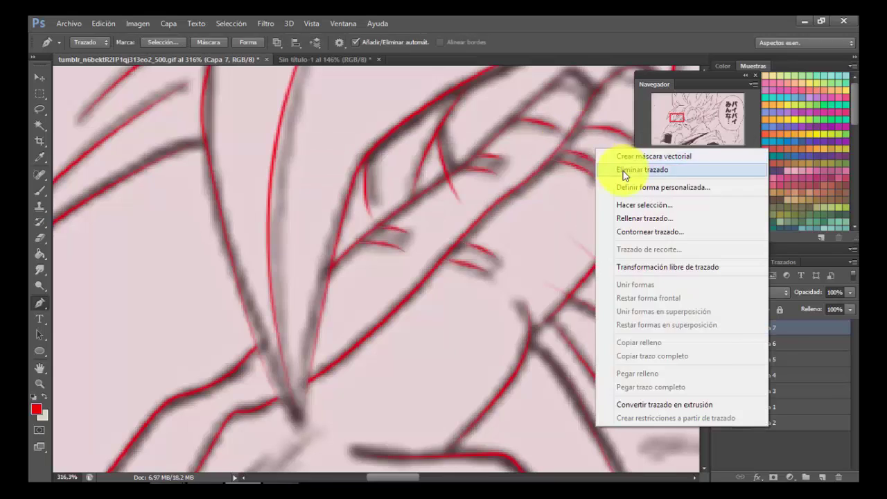
left_click(624, 170)
Erase the tip of the eyelid line on Capa 4 that extends over the raised finger
scroll(434, 189, "down", 15)
scroll(436, 190, "down", 5)
scroll(272, 309, "up", 14)
left_click(723, 393)
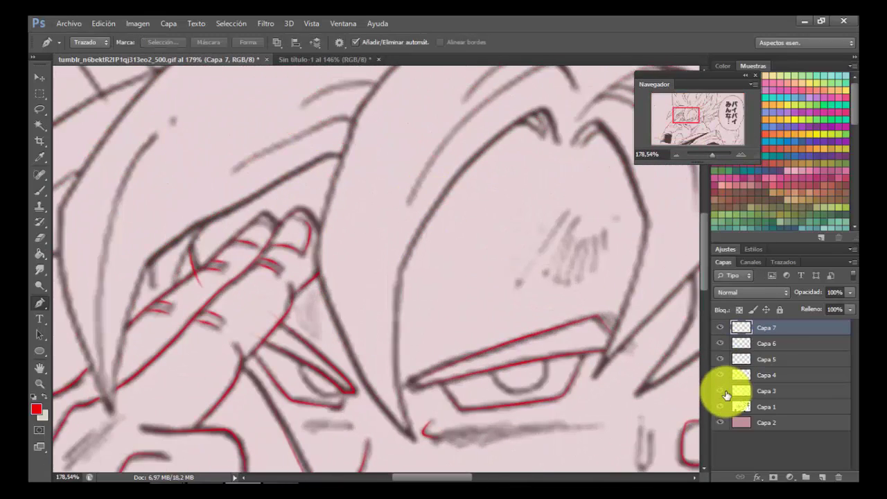
left_click(723, 393)
left_click(789, 374)
left_click(39, 238)
scroll(271, 293, "up", 3)
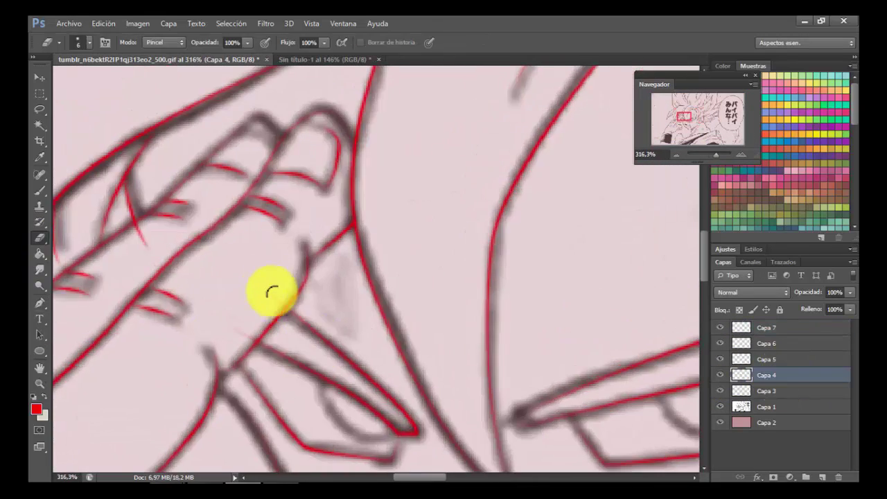
Make Capa 5 active and trace the wristband's upper edge and right side with the Pen tool
left_click(769, 359)
scroll(158, 272, "down", 10)
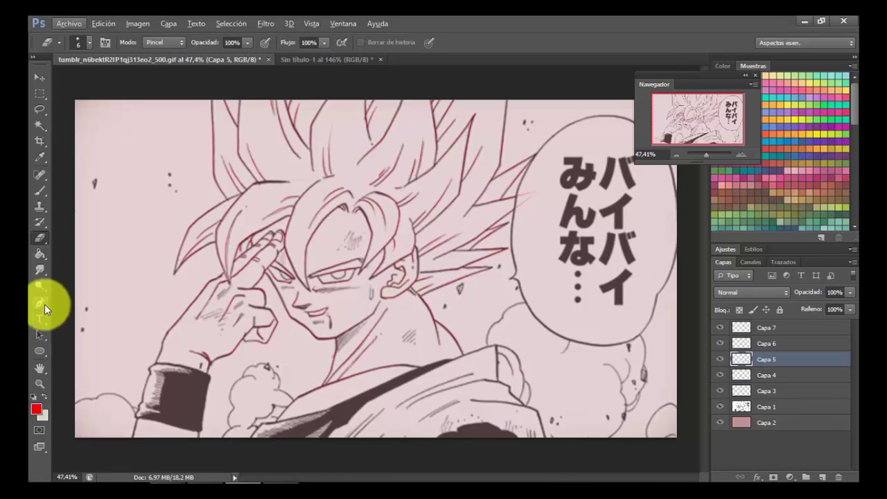
left_click(40, 303)
left_click(720, 407)
left_click(723, 409)
scroll(118, 406, "up", 8)
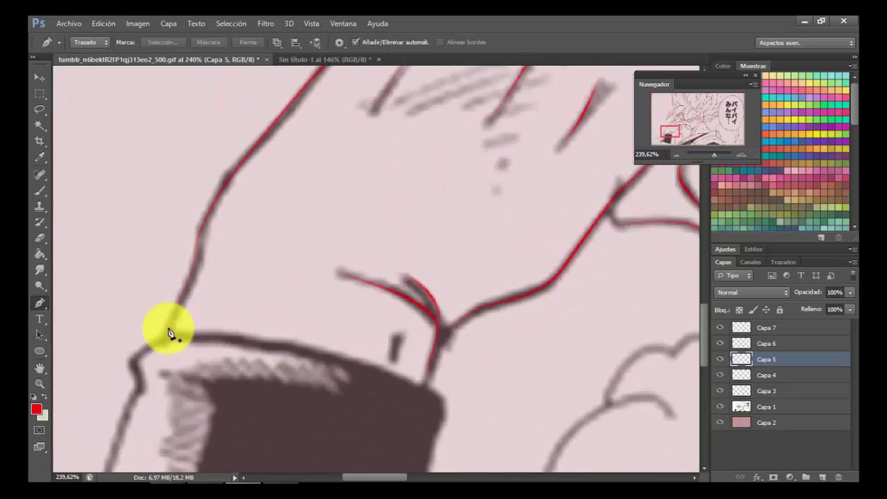
scroll(416, 374, "down", 3)
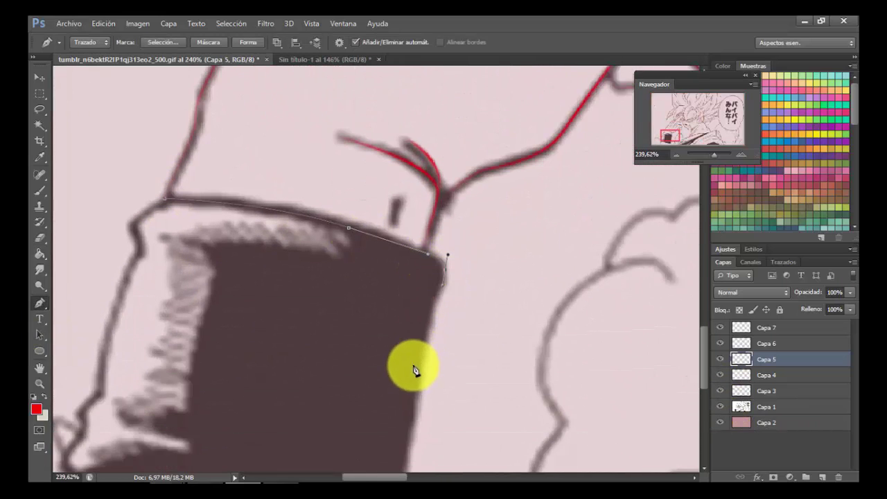
left_click_drag(416, 378, 410, 422)
scroll(418, 397, "down", 4)
left_click_drag(400, 346, 405, 349)
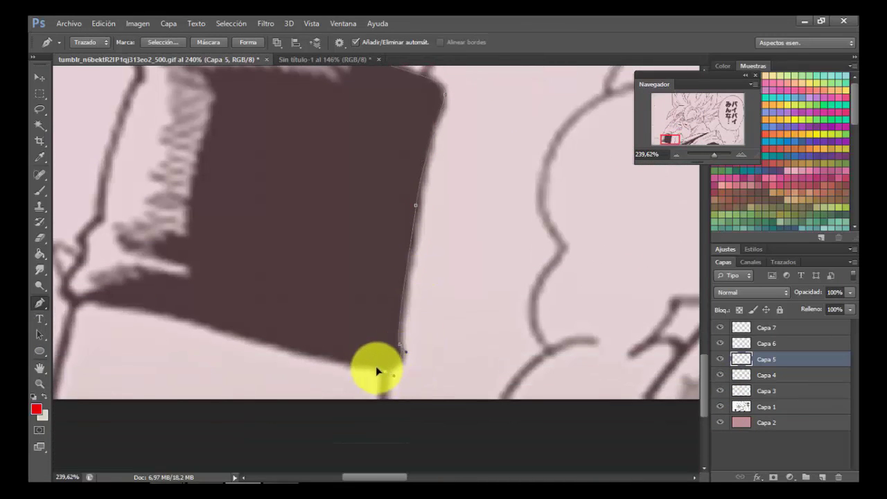
Continue the path along the wristband's lower edge and up its left side, and stroke it on Capa 5
scroll(376, 372, "down", 3)
scroll(150, 307, "up", 4)
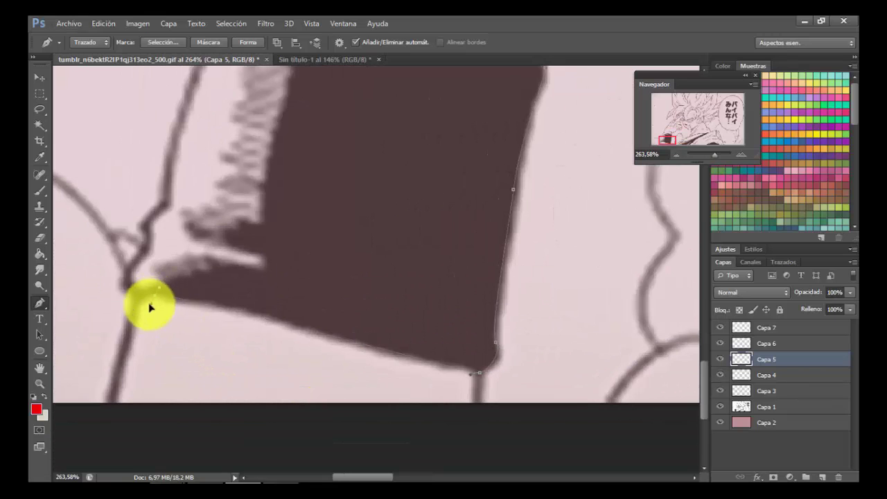
left_click(143, 226)
left_click_drag(160, 205, 164, 203)
scroll(168, 201, "up", 5)
left_click_drag(169, 273, 171, 250)
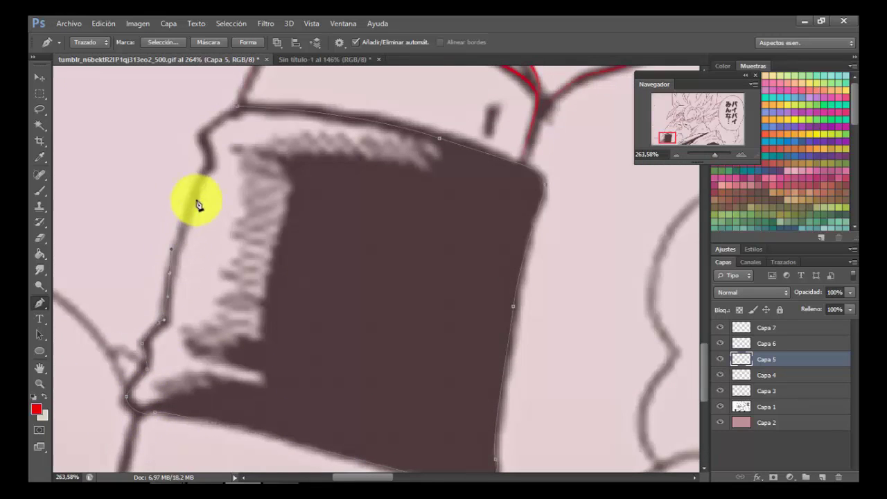
right_click(232, 158)
left_click(365, 237)
left_click(534, 174)
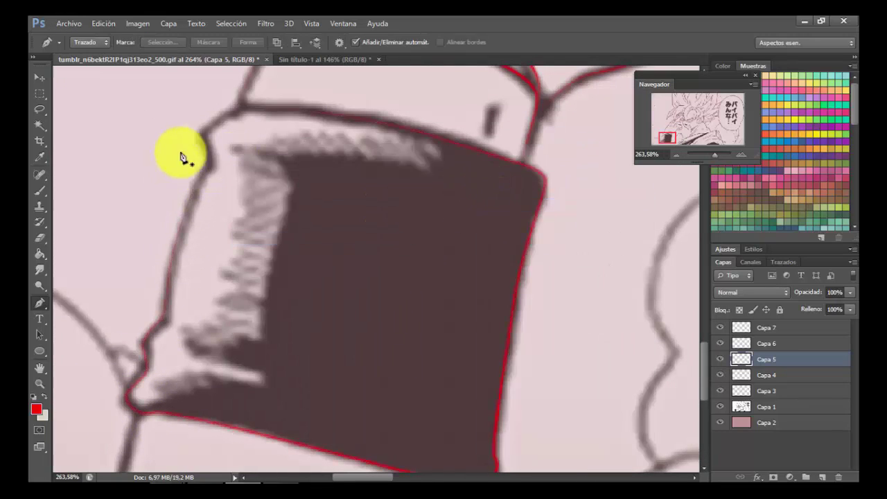
Trace the wristband's remaining upper-left corner where it meets the hand, and stroke that path on Capa 5
scroll(214, 158, "up", 2)
left_click(211, 144)
left_click_drag(284, 98, 348, 82)
right_click(390, 78)
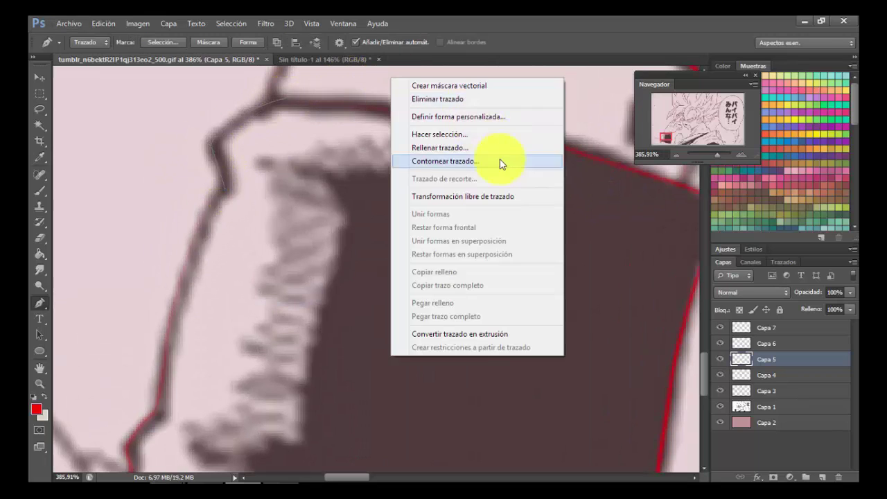
left_click(501, 162)
left_click(531, 173)
left_click(533, 171)
scroll(481, 164, "down", 3)
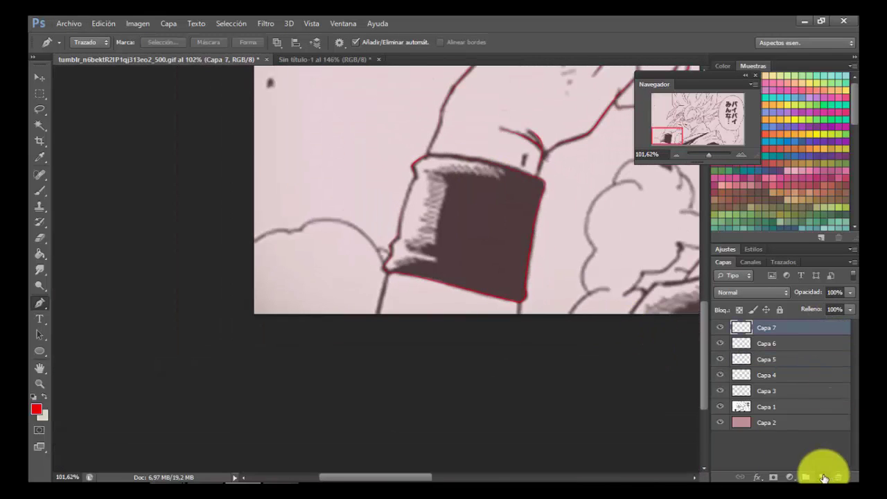
Add a new layer above Capa 7 and trace and stroke the two forearm lines below the wristband
left_click(822, 477)
left_click(461, 277)
left_click_drag(463, 318, 469, 329)
left_click(240, 237, "ctrl")
left_click(224, 237)
left_click_drag(210, 344, 219, 385)
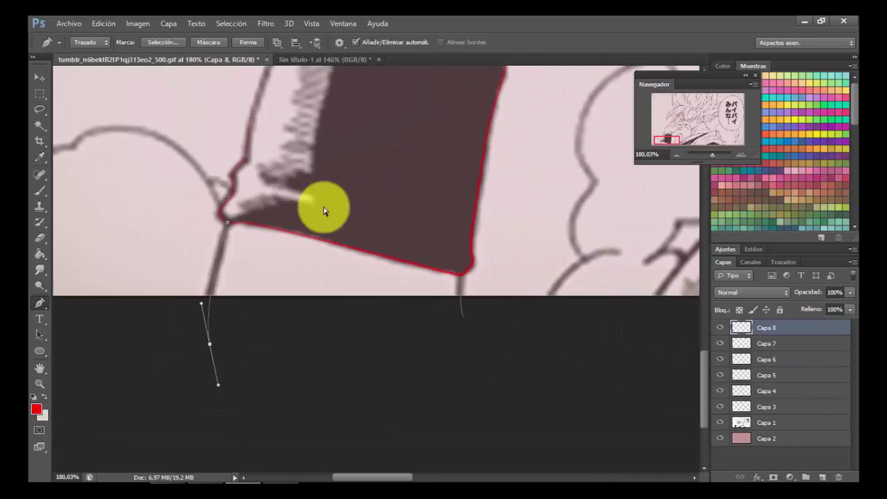
right_click(335, 183)
left_click(421, 264)
left_click(534, 170)
right_click(414, 155)
left_click(458, 176)
Trace the upper edge of the dark collar band with the Pen tool, from the shoulder down past the image's lower edge
scroll(200, 234, "down", 5)
scroll(517, 356, "up", 6)
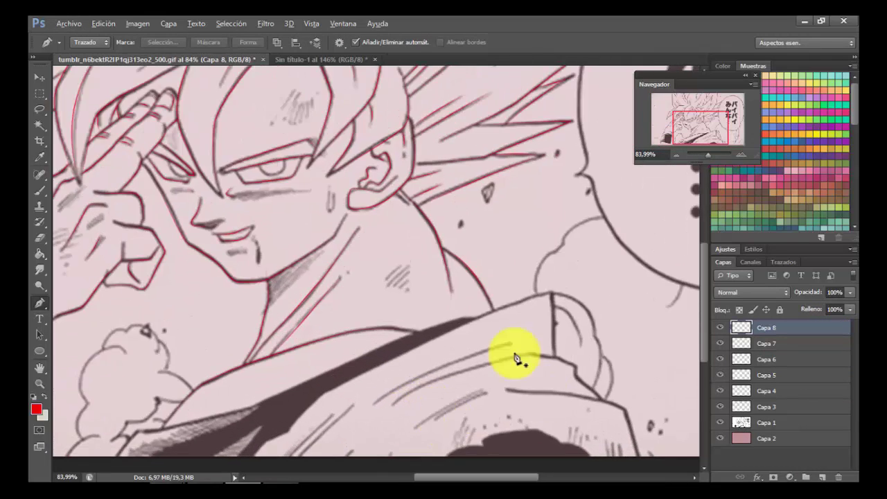
left_click(500, 307)
left_click_drag(447, 309, 419, 318)
left_click_drag(218, 393, 160, 422)
scroll(462, 260, "down", 7)
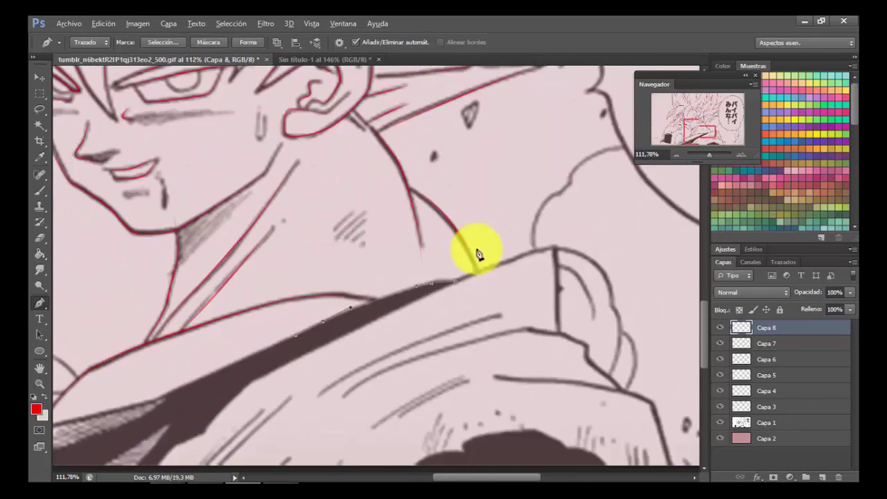
scroll(257, 355, "up", 6)
scroll(246, 390, "down", 2)
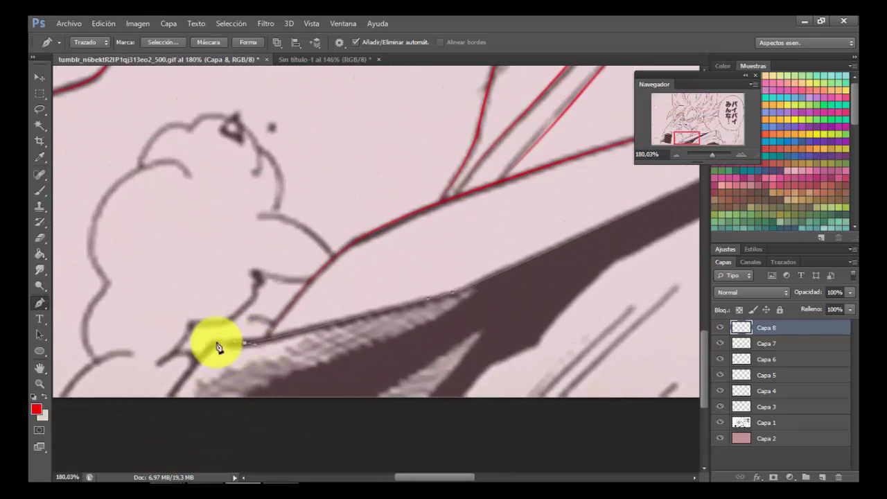
scroll(251, 235, "down", 1)
Trace the shoulder's top and vertical edge, and the dark band's lower edge down past the image's lower edge
scroll(545, 224, "up", 2)
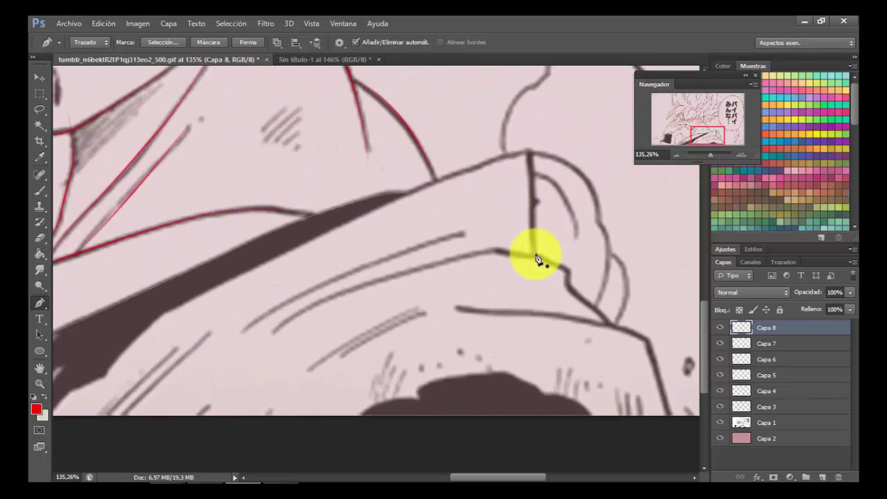
scroll(158, 326, "down", 1)
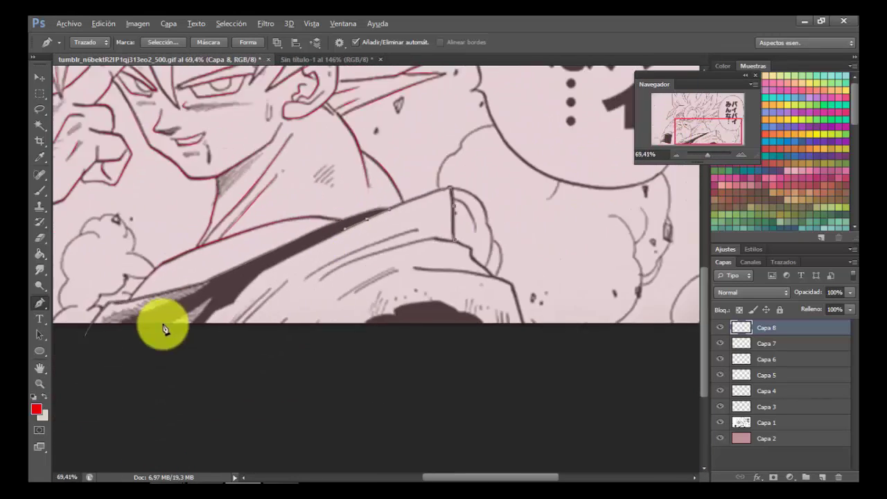
scroll(367, 228, "up", 2)
left_click_drag(272, 324, 270, 325)
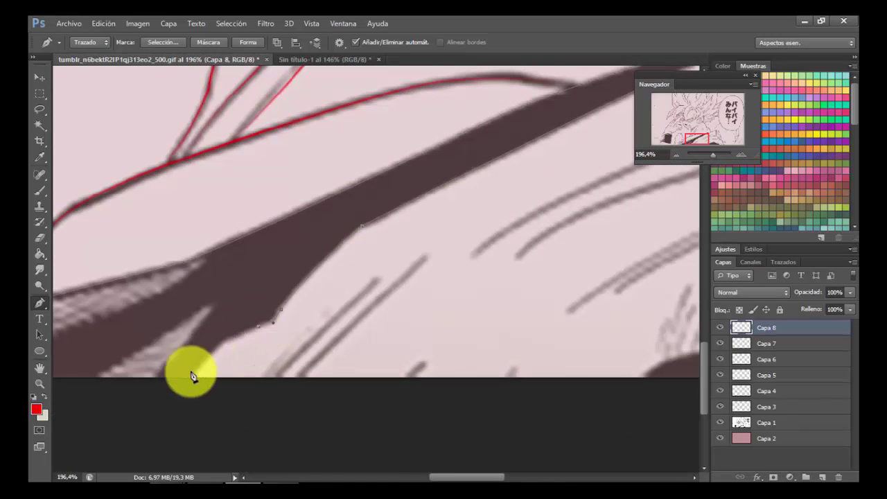
left_click_drag(189, 389, 180, 445)
left_click(243, 405, "ctrl")
Trace the three short fold lines beside the dark band where they meet the image's lower edge
left_click(378, 267)
left_click_drag(263, 391, 229, 403)
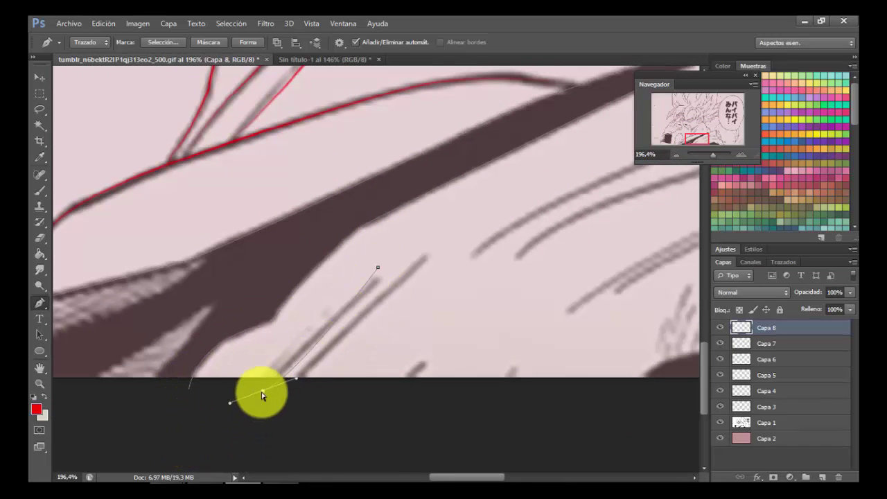
left_click(425, 254)
left_click(441, 372, "ctrl")
left_click(429, 354)
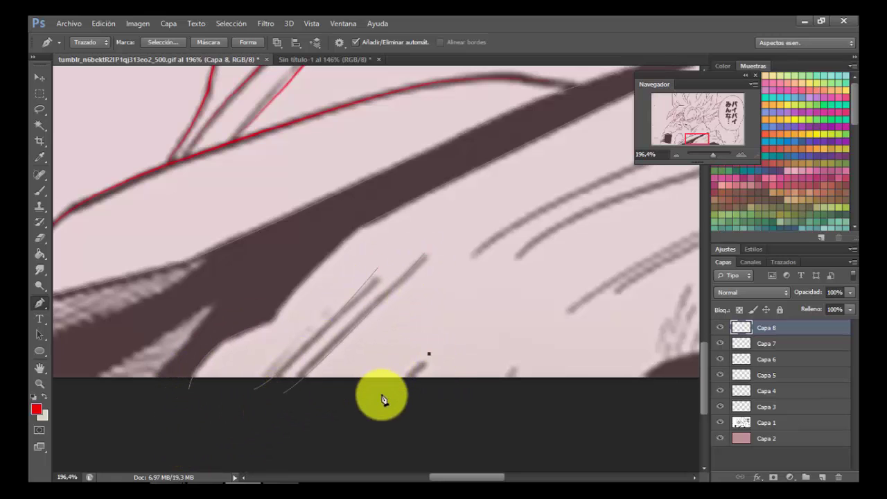
left_click_drag(376, 398, 353, 406)
left_click(450, 317, "ctrl")
Trace the upper long curved fold line on the chest with the Pen tool
scroll(450, 317, "down", 5)
scroll(660, 194, "up", 4)
left_click(669, 190)
mouse_move(375, 320)
left_mouse_down()
mouse_move(368, 335)
mouse_move(271, 402)
left_mouse_up()
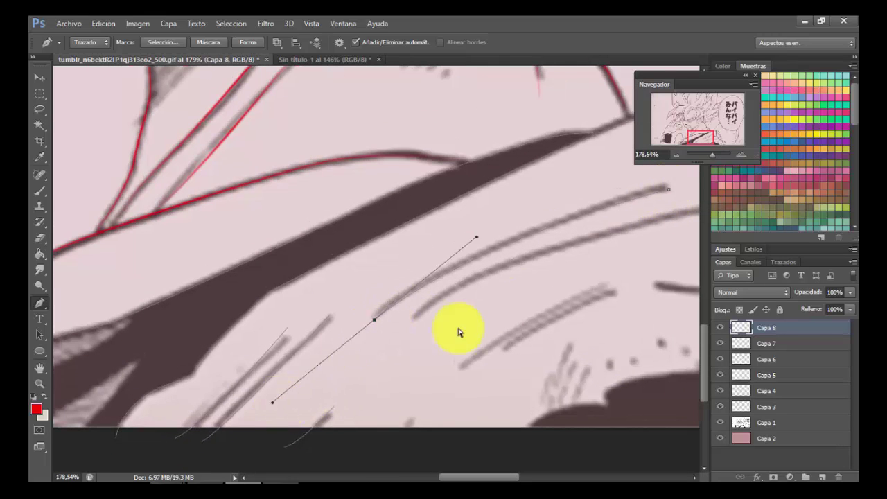
left_click(460, 332, "ctrl")
Trace the lower long fold line and continue it along the jagged edge below the shoulder
scroll(459, 332, "down", 6)
scroll(601, 265, "up", 6)
left_click(284, 363)
left_click_drag(379, 308, 447, 289)
left_click(447, 283)
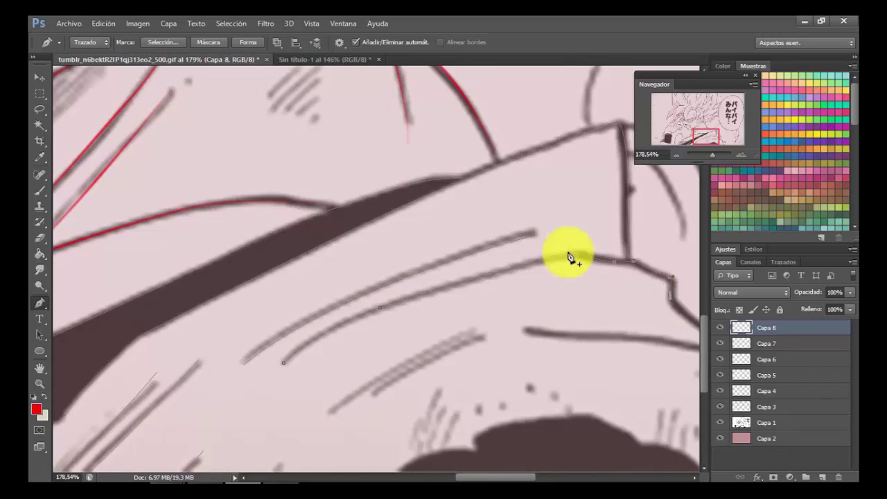
Trace the seam line under the shoulder and the garment's outer edge down past the image's lower edge
scroll(590, 297, "down", 1)
scroll(590, 297, "right", 2)
left_click(365, 269)
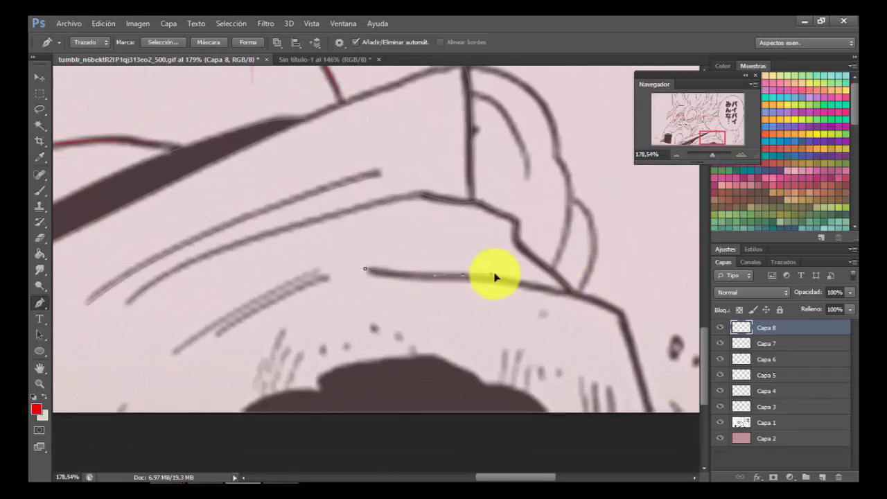
left_click(610, 301)
Trace the upper outline of the dark patch at the bottom of the garment
left_click(232, 427)
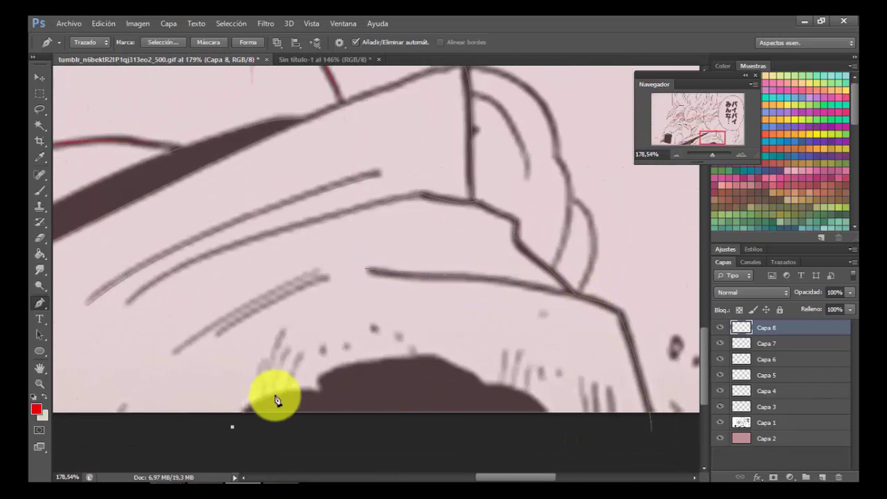
left_click(483, 383)
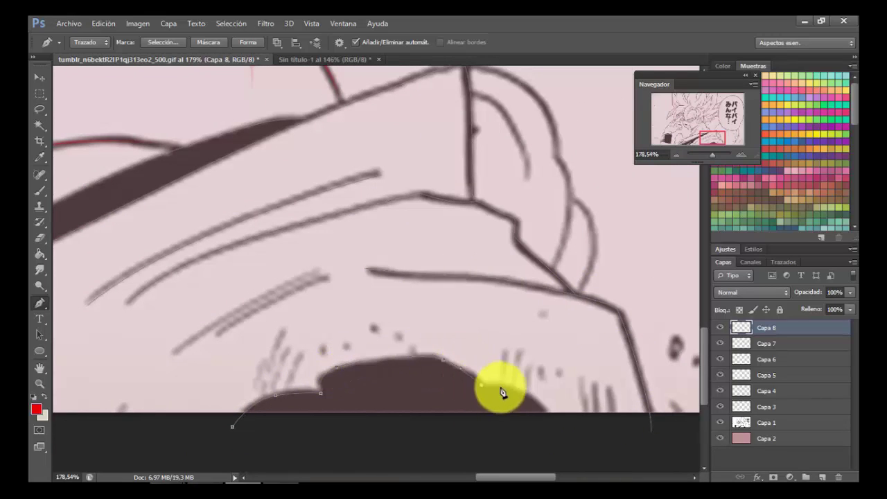
left_click_drag(547, 419, 557, 447)
left_click(464, 299, "ctrl")
Trace the two short parallel fold lines above the dark patch as separate paths
left_click(331, 278)
mouse_move(213, 340)
left_mouse_down()
mouse_move(190, 362)
mouse_move(166, 361)
left_mouse_up()
left_click(339, 258, "ctrl")
left_click(323, 266)
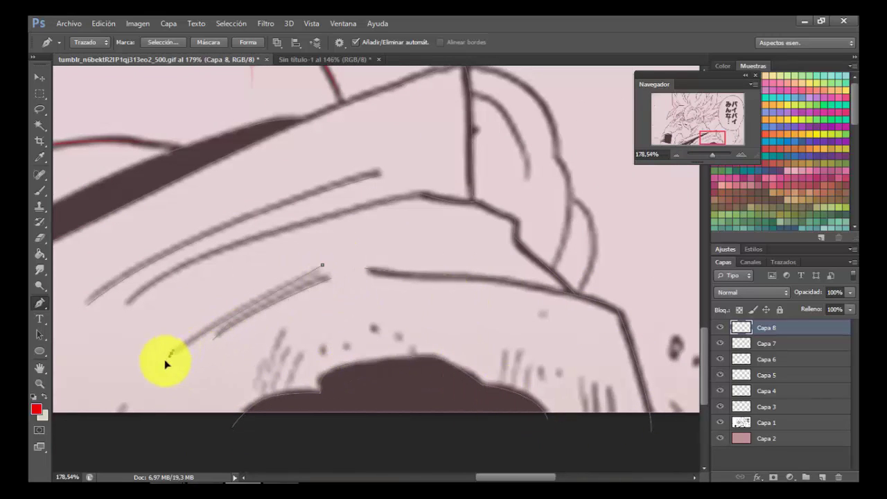
left_click(190, 314, "ctrl")
Hide the Capa 1 sketch and stroke the traced clothing paths on Capa 8 with the brush
left_click(720, 422)
scroll(524, 225, "down", 12)
right_click(539, 172)
left_click(593, 257)
left_click(592, 256)
key("Return")
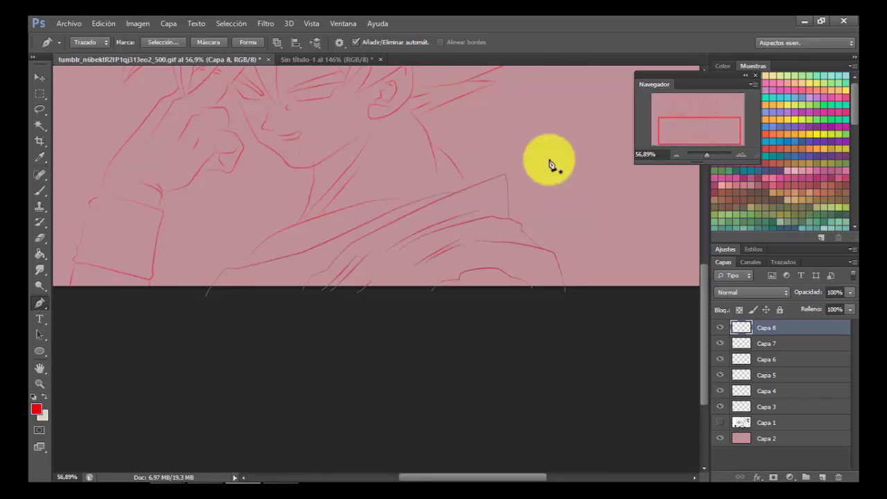
right_click(571, 184)
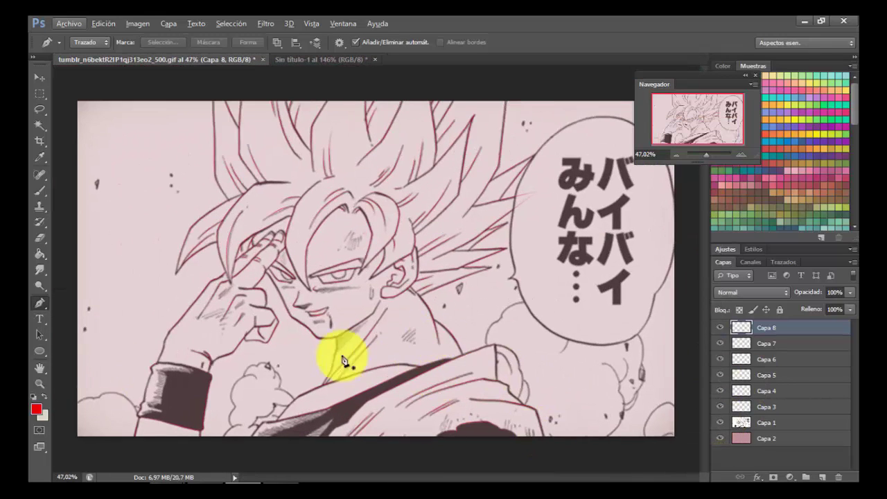
Trace the short neck line just below the ear, stroke it with the brush on Capa 8 and delete the path
scroll(416, 292, "up", 6)
left_click_drag(411, 212, 464, 279)
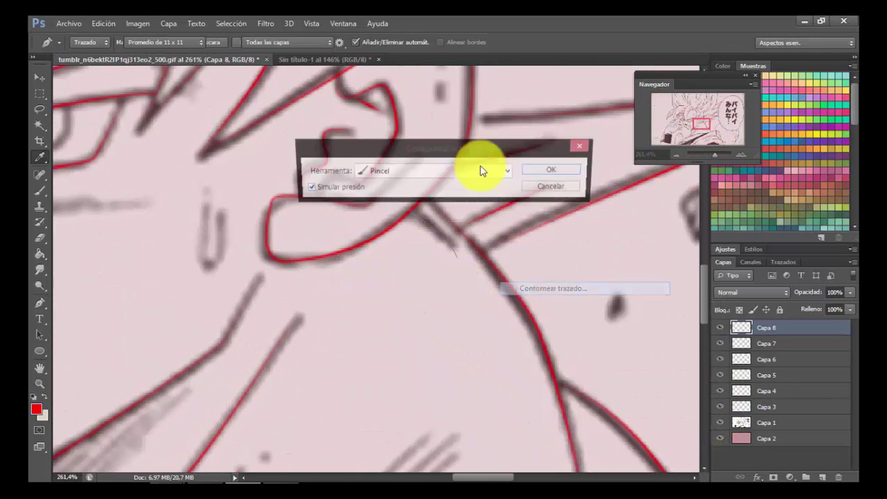
key("Return")
right_click(517, 149)
left_click(532, 168)
Add a new layer above Capa 8 and trace and stroke the sweat drop on the cheek
key("ctrl+shift+alt+n")
scroll(355, 255, "up", 2)
left_click_drag(354, 249, 355, 328)
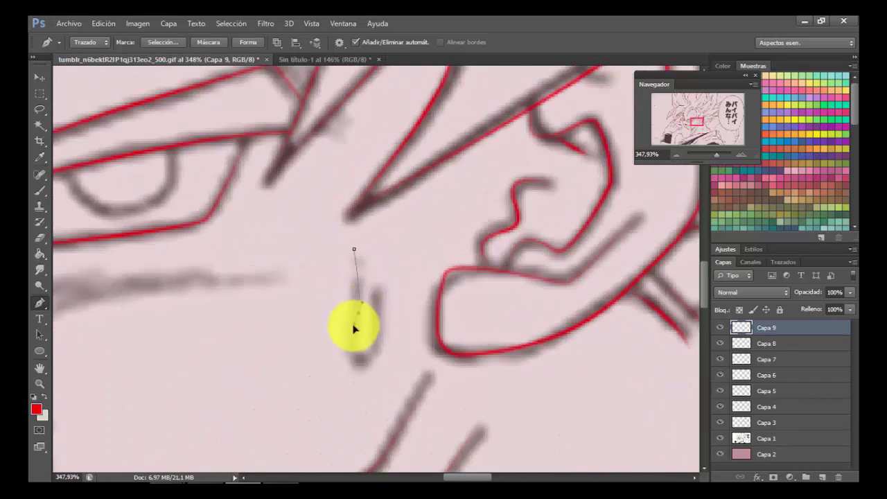
scroll(416, 298, "down", 5)
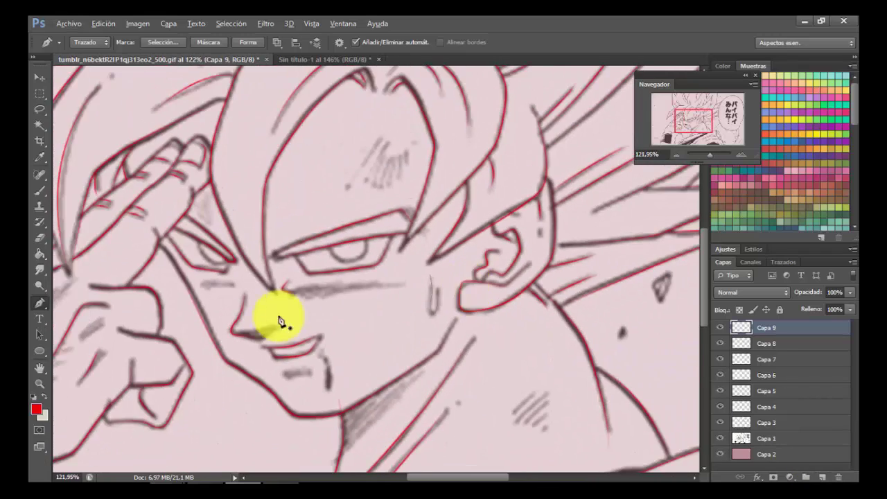
right_click(415, 305)
left_click(459, 295)
left_click(559, 174)
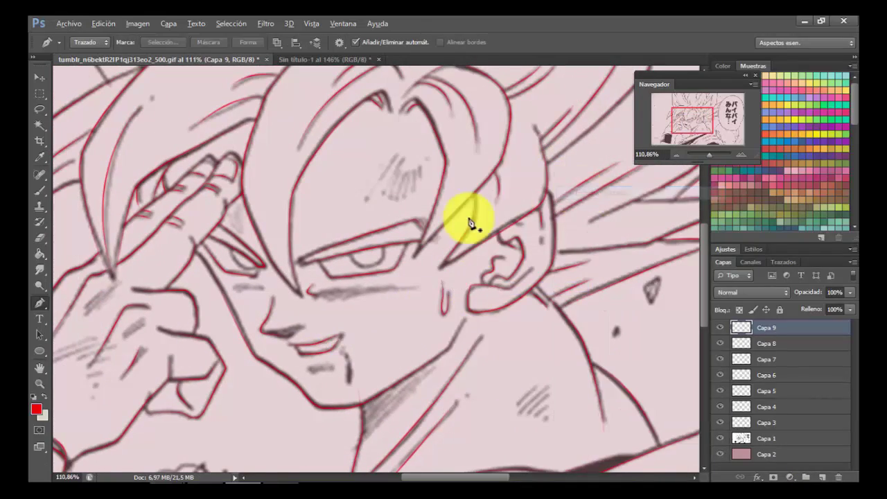
Hide Capa 1 briefly to review the traced lines across the whole drawing, and show it again
scroll(471, 222, "down", 4)
left_click(721, 439)
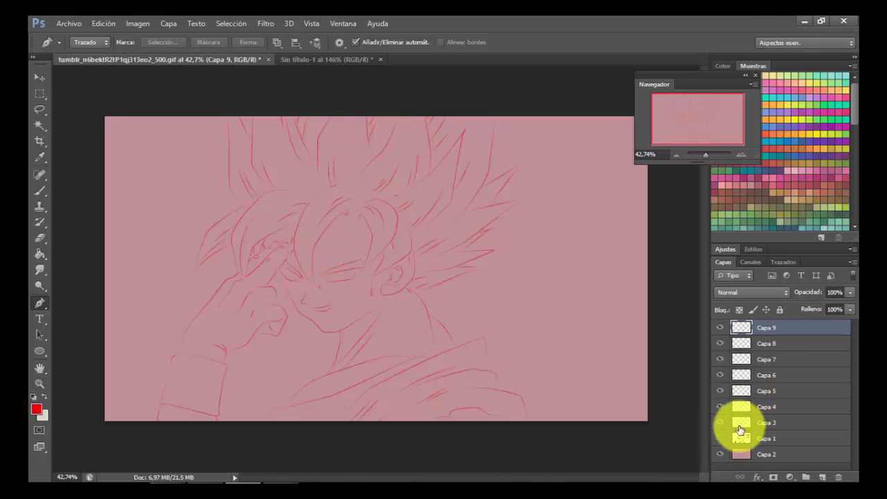
left_click(724, 439)
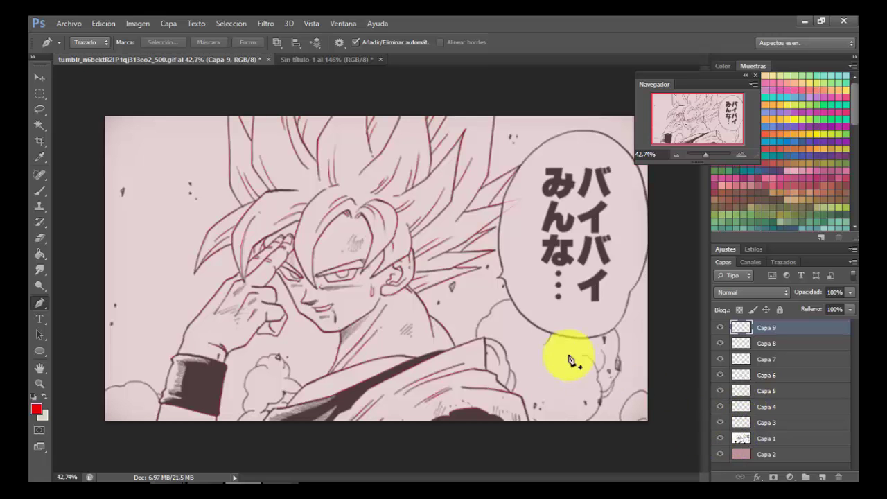
scroll(385, 310, "up", 12)
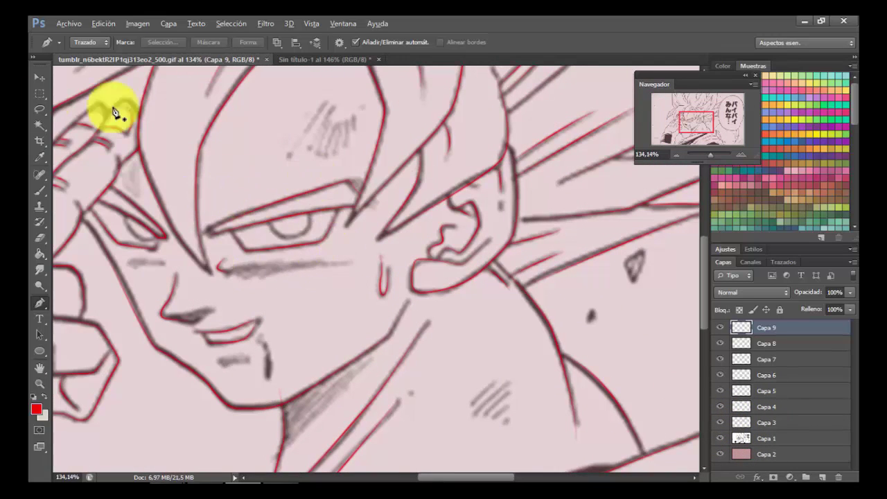
scroll(292, 216, "up", 4)
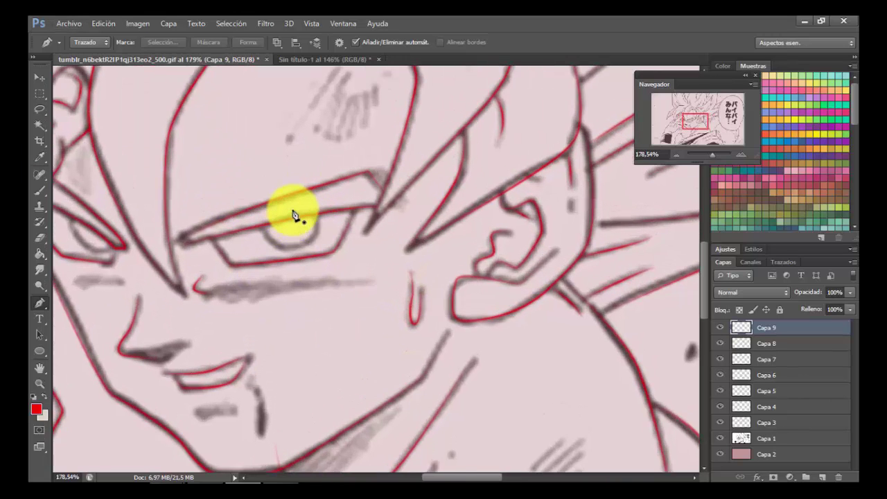
scroll(252, 251, "up", 2)
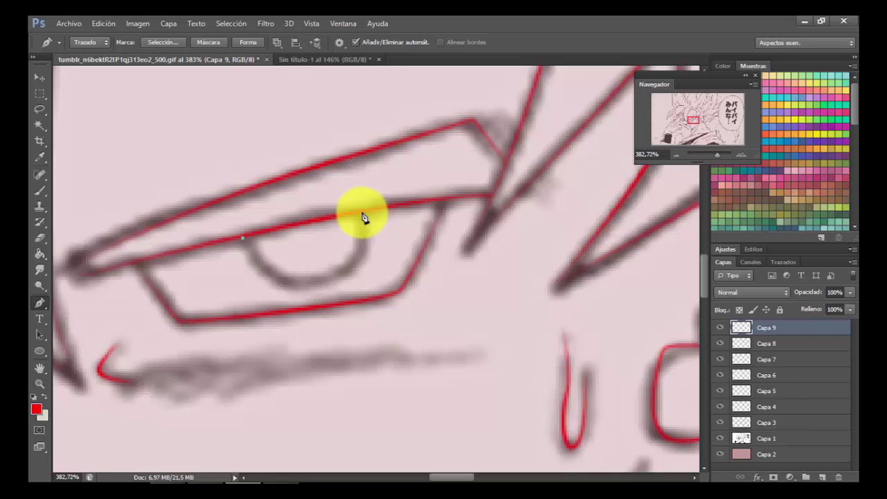
left_click_drag(386, 176, 399, 127)
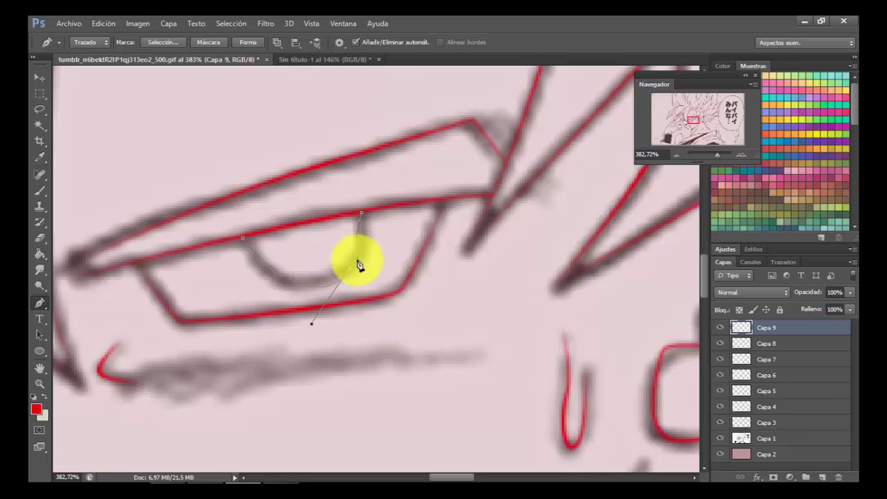
mouse_move(359, 260)
left_mouse_down()
mouse_move(309, 312)
mouse_move(372, 256)
mouse_move(354, 276)
mouse_move(360, 243)
left_mouse_up()
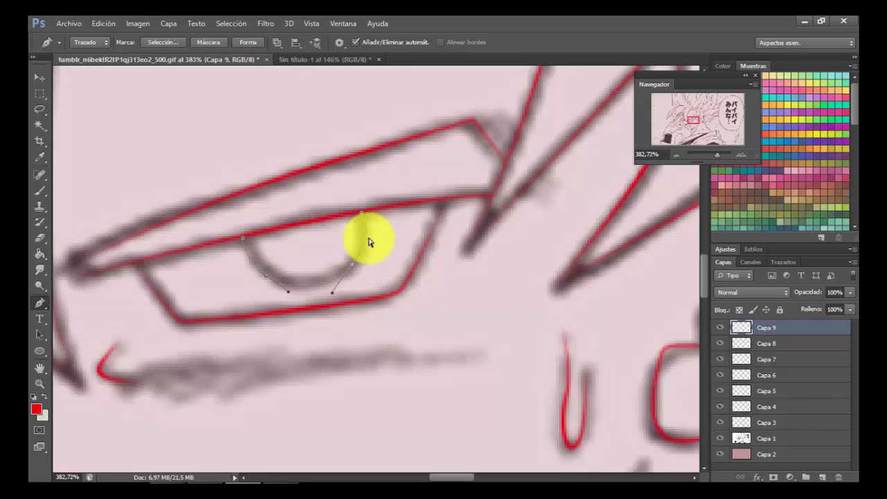
key("Escape")
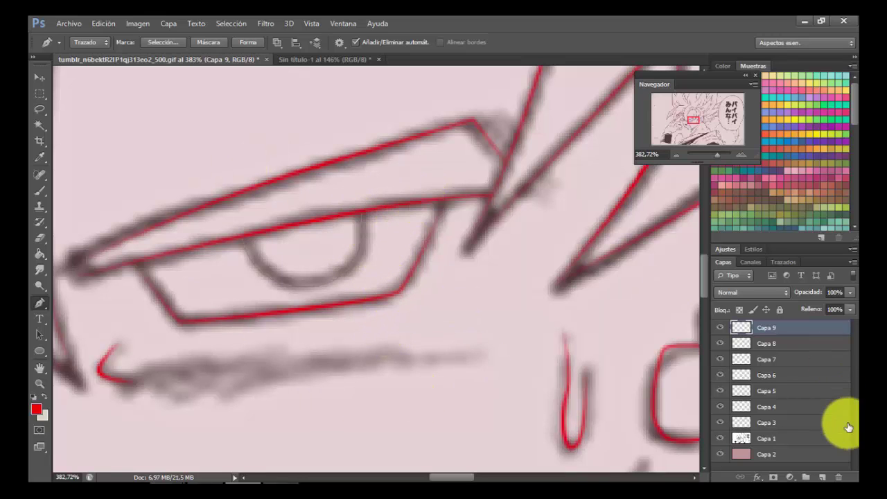
Add a new layer above Capa 9 for the iris and delete the existing path
left_click(823, 477)
scroll(495, 214, "down", 3)
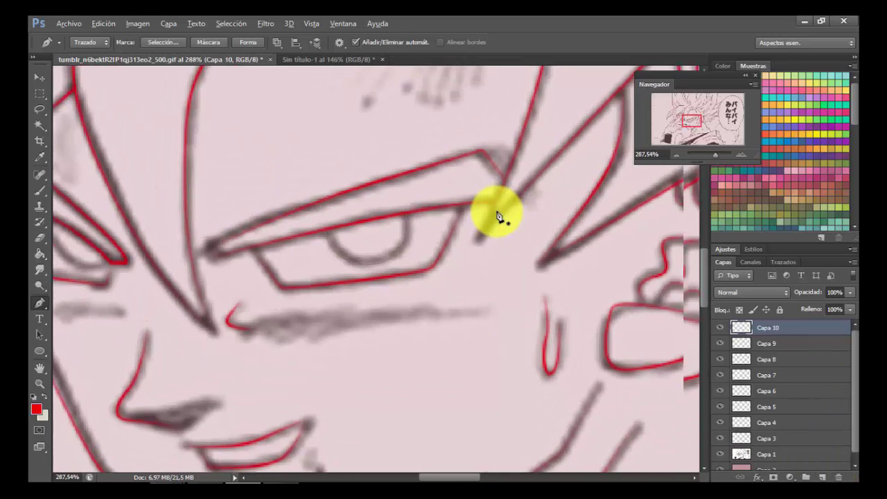
scroll(396, 208, "up", 3)
right_click(396, 208)
left_click(441, 226)
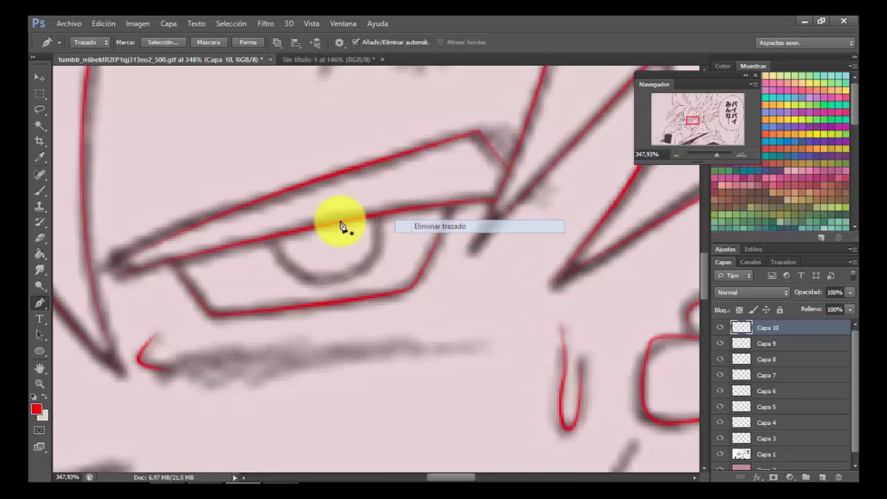
Draw an elliptical path over the larger eye's iris, stroke it with the brush and simulated pressure on Capa 10, and delete the path
left_click(40, 351)
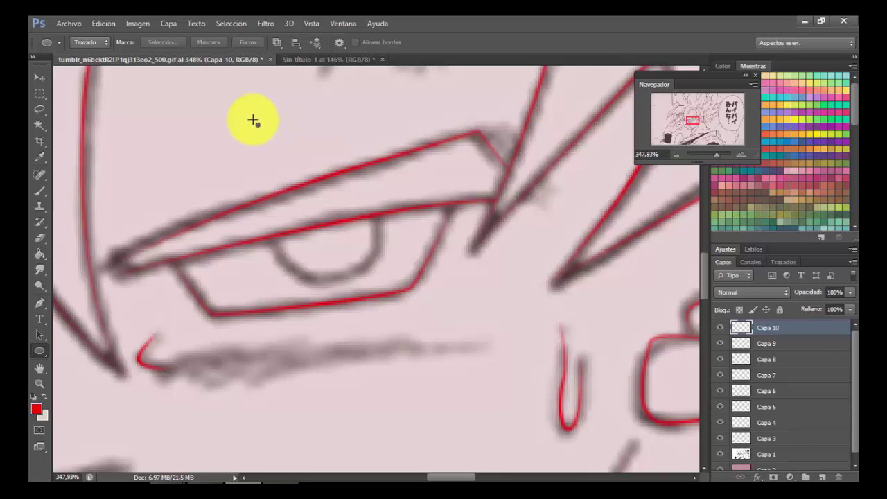
left_click_drag(253, 120, 398, 282)
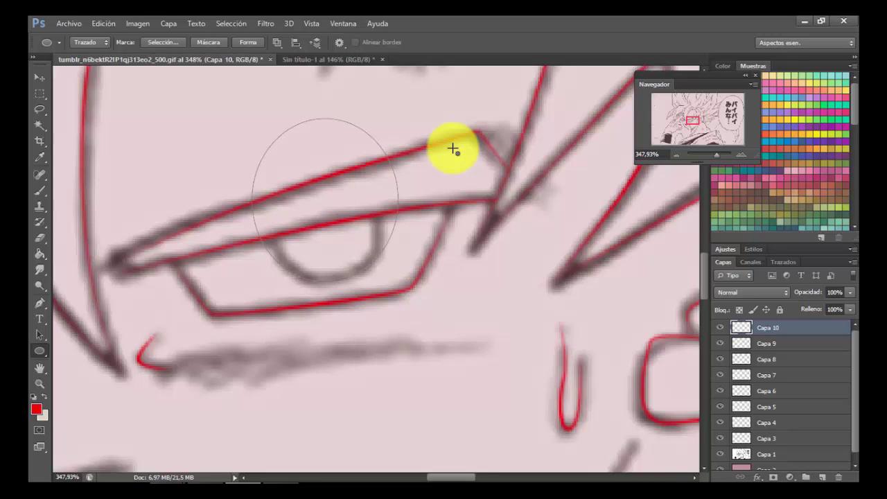
right_click(649, 315)
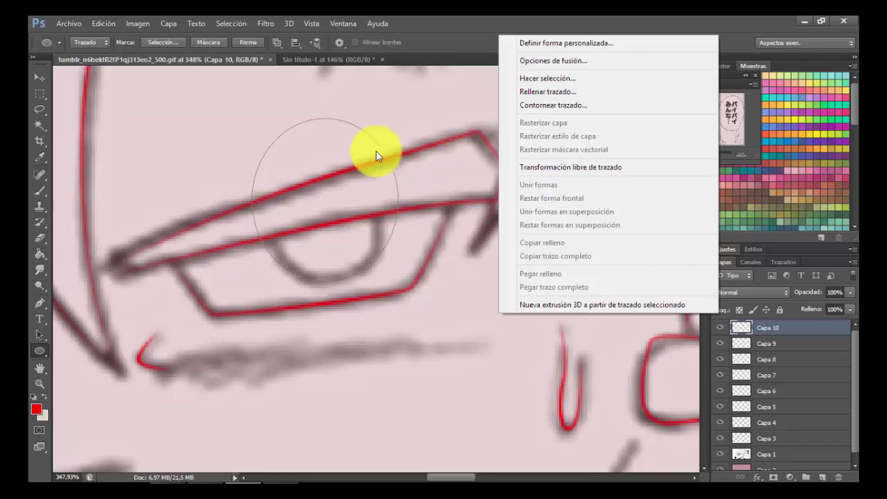
right_click(443, 134)
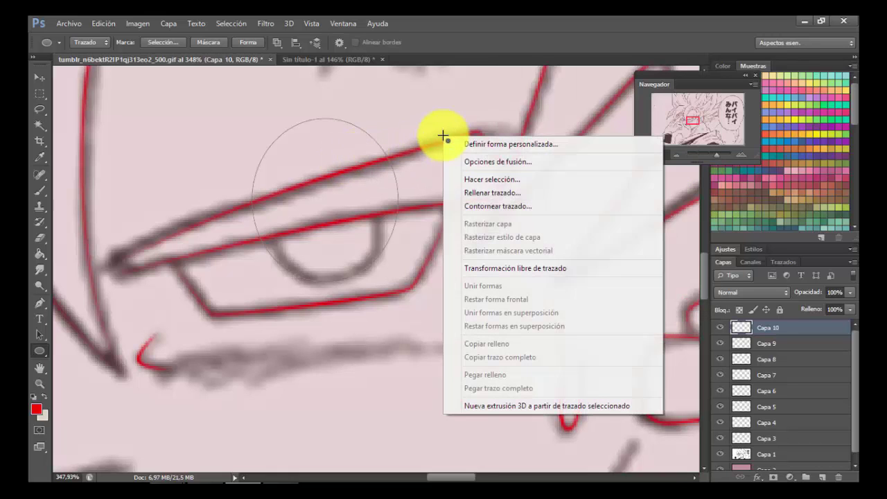
left_click(485, 207)
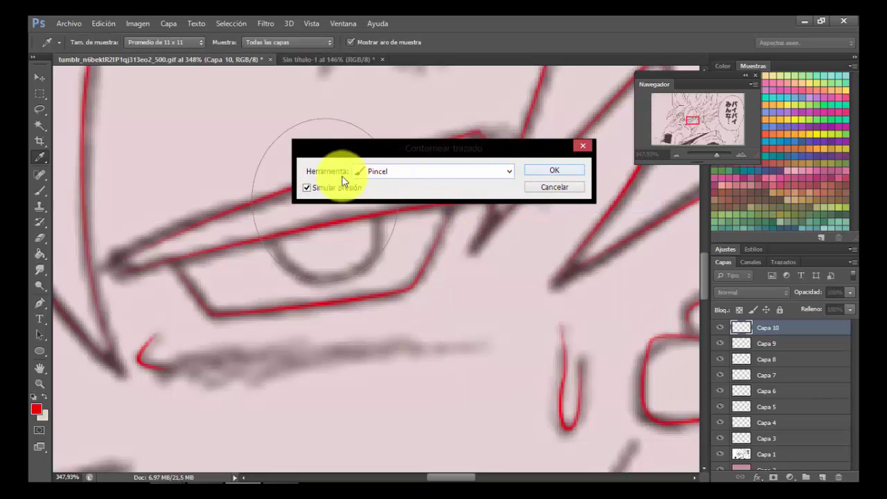
left_click(552, 171)
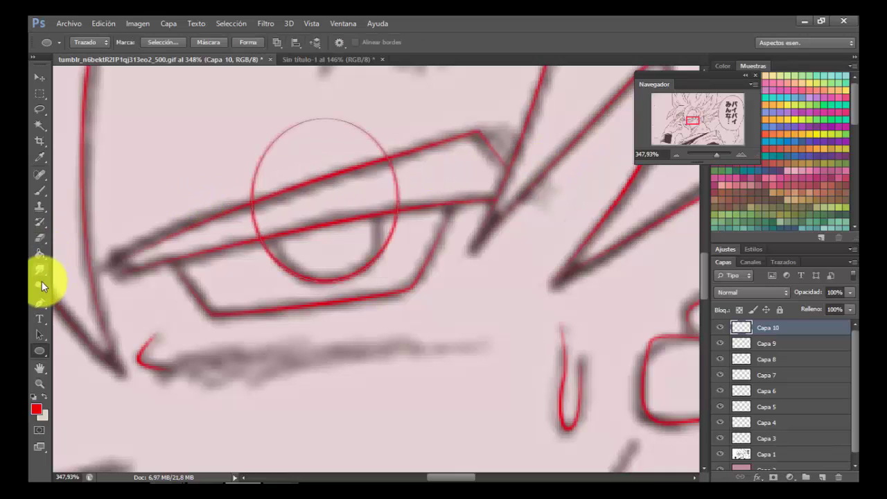
left_click(41, 301)
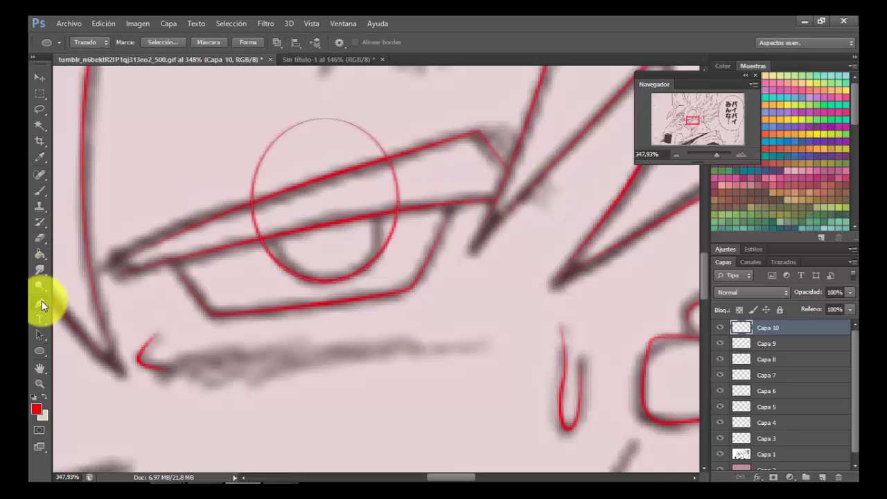
right_click(396, 133)
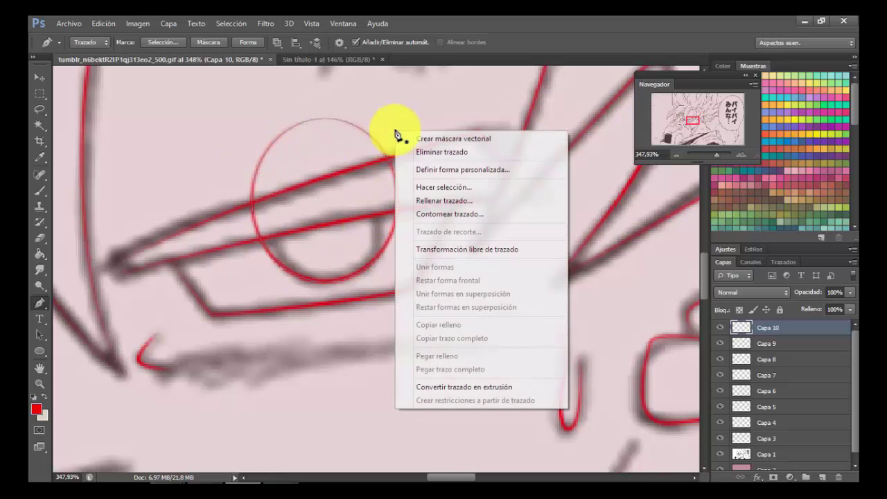
left_click(470, 160)
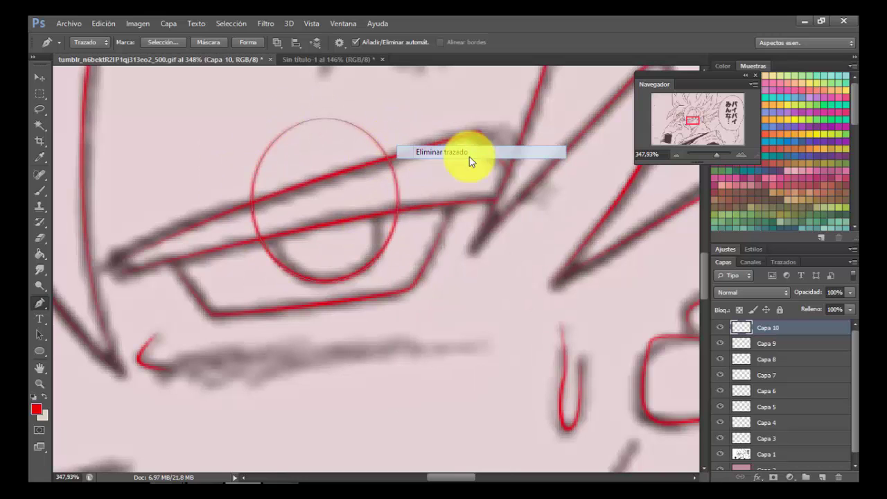
Narrow and shorten the stroked ellipse on Capa 10 so its lower curve fits the iris in the sketch
left_click(39, 78)
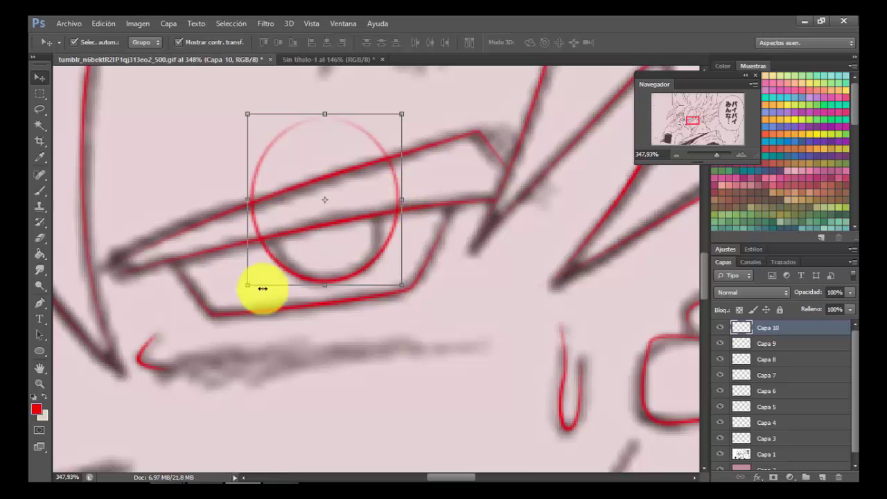
mouse_move(402, 199)
left_mouse_down()
mouse_move(382, 201)
mouse_move(392, 201)
left_mouse_up()
left_click_drag(246, 199, 256, 200)
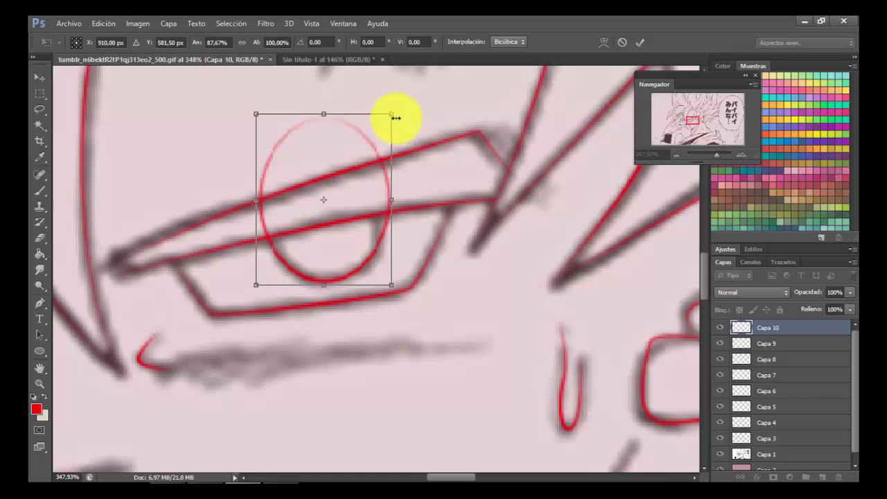
left_click_drag(394, 112, 387, 147)
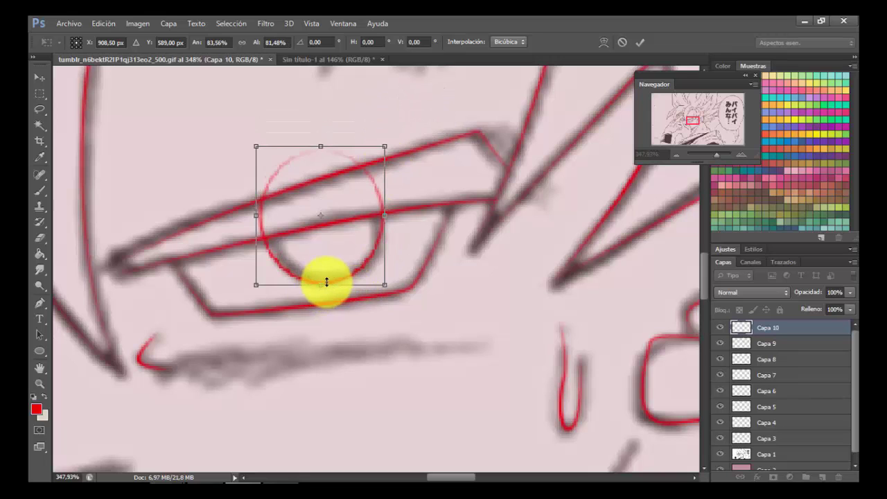
left_click_drag(327, 282, 330, 283)
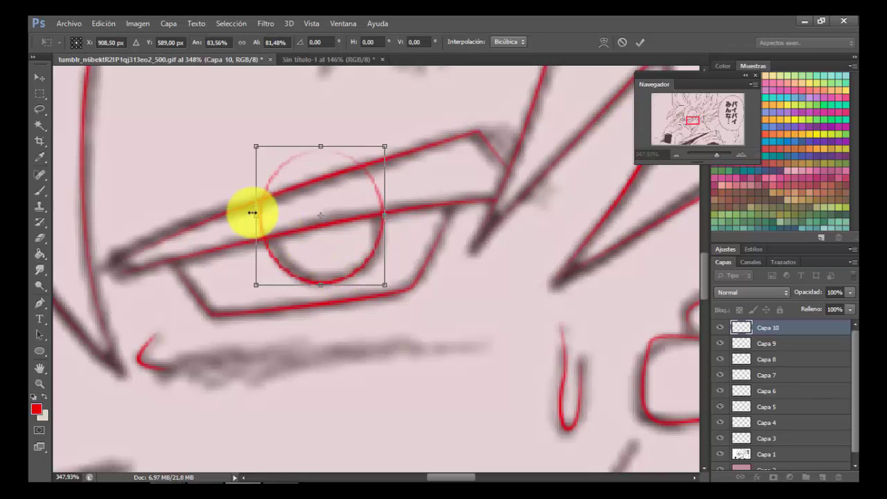
mouse_move(263, 213)
left_mouse_down()
mouse_move(273, 214)
mouse_move(263, 214)
left_mouse_up()
mouse_move(337, 286)
left_mouse_down()
mouse_move(333, 277)
mouse_move(333, 285)
left_mouse_up()
key("Return")
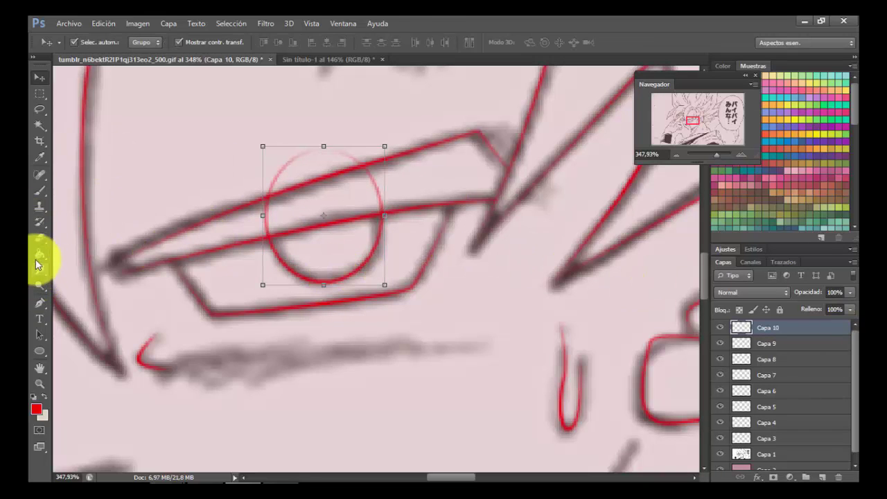
Add a new layer above Capa 10, trace the smaller eye's iris curve, stroke it with the brush and delete the path
left_click(820, 477)
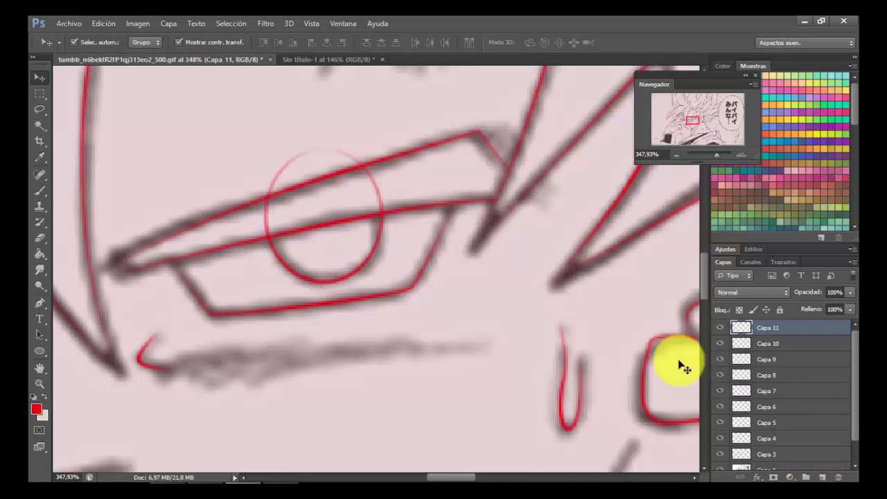
scroll(620, 316, "down", 4)
scroll(326, 298, "down", 2)
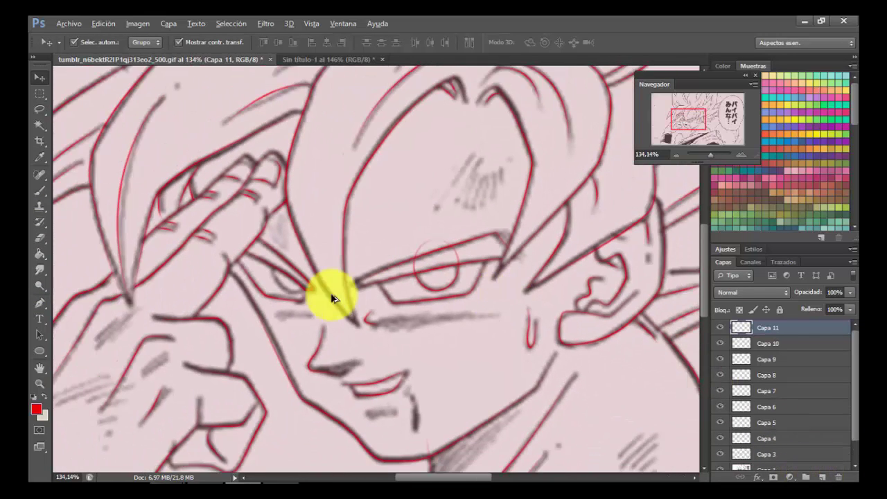
scroll(292, 297, "up", 10)
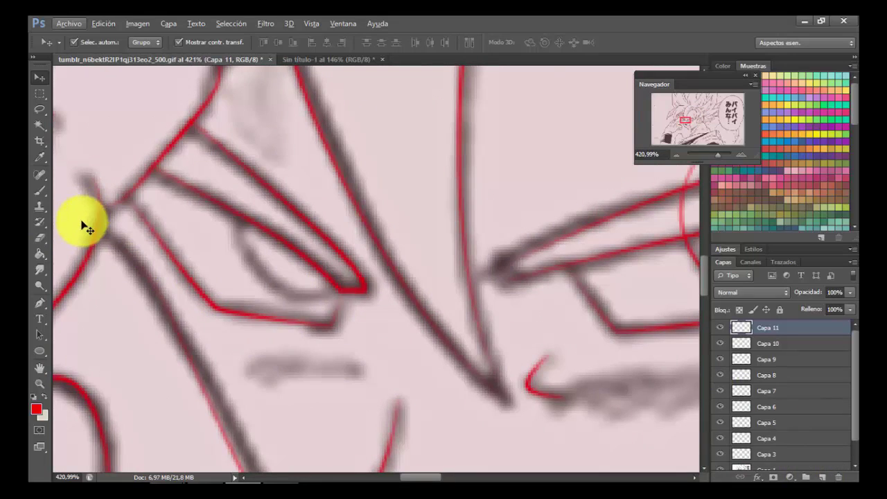
left_click(38, 304)
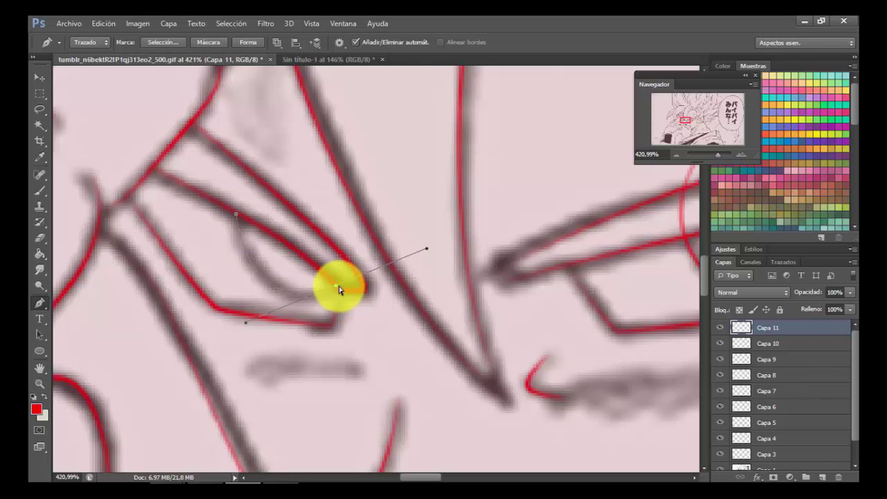
left_click_drag(336, 286, 341, 291)
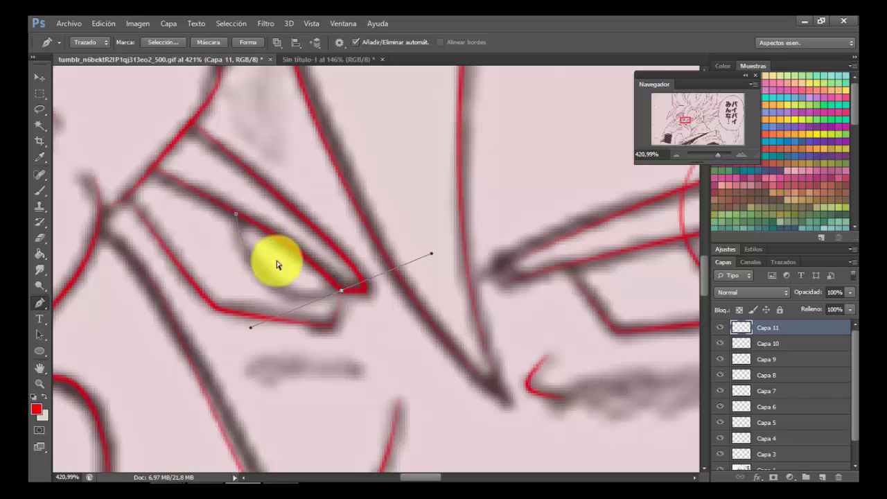
left_click(340, 205, "ctrl")
right_click(352, 199)
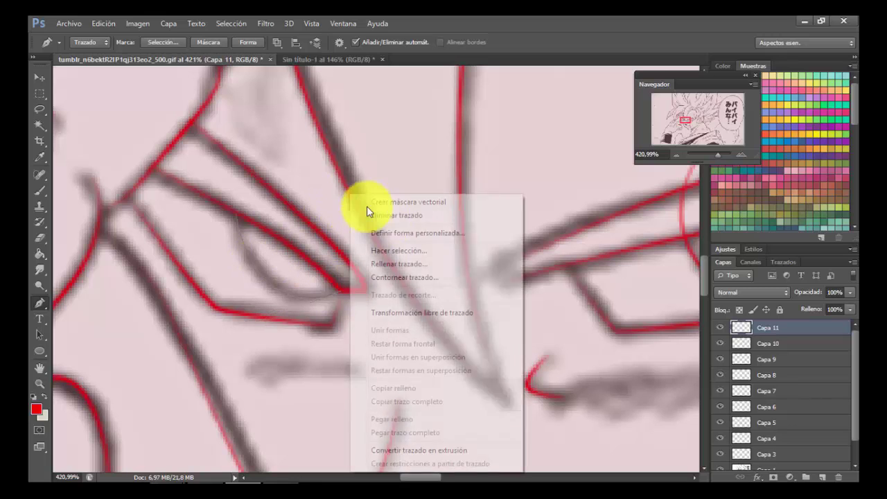
left_click(429, 280)
left_click(552, 171)
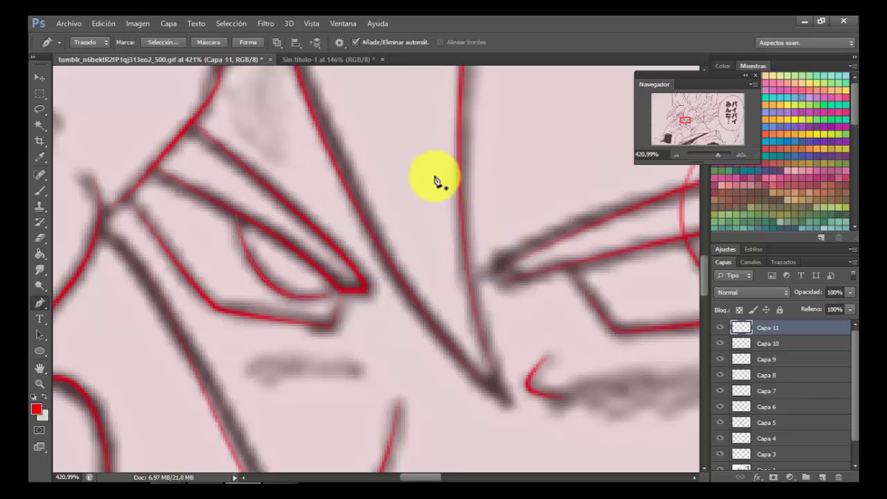
right_click(437, 178)
left_click(477, 197)
Erase the part of the iris ellipse on Capa 10 that extends above the upper eyelid line
scroll(223, 233, "down", 7)
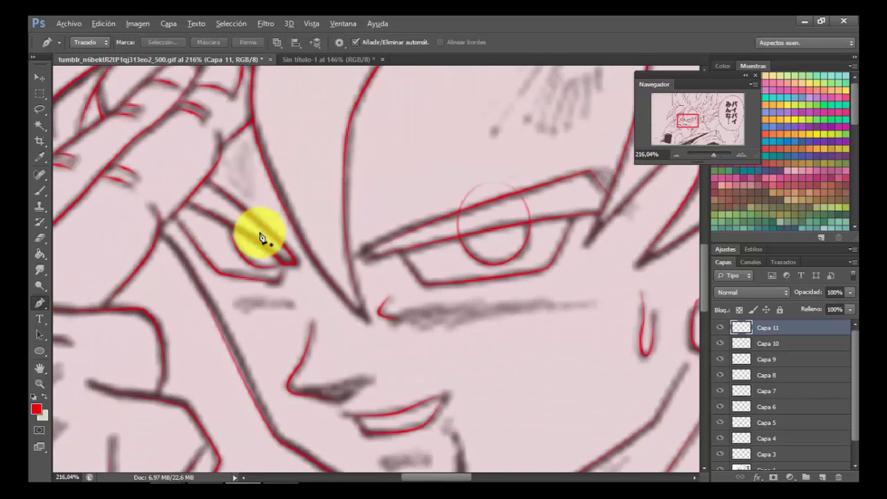
scroll(604, 142, "up", 4)
left_click(39, 239)
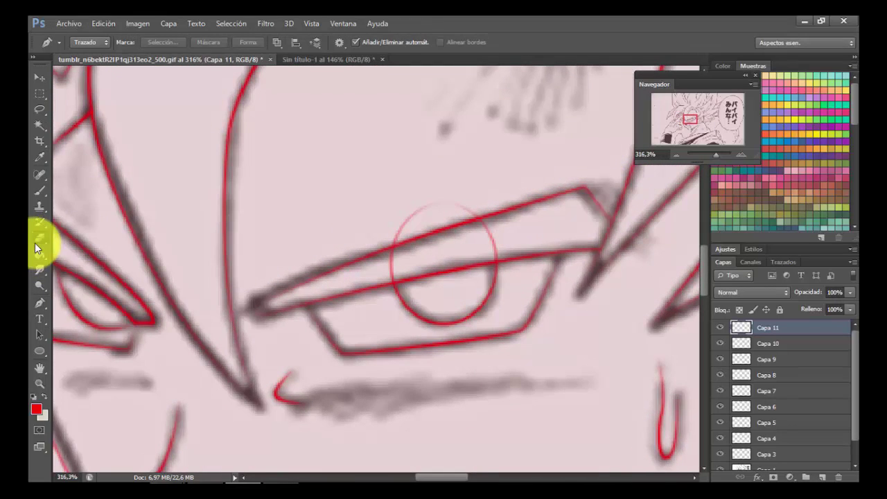
scroll(462, 224, "up", 2)
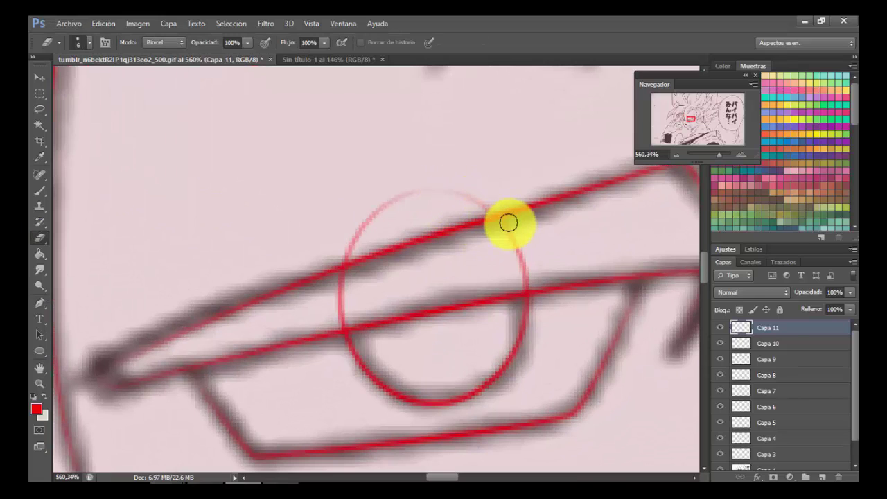
left_click(785, 344)
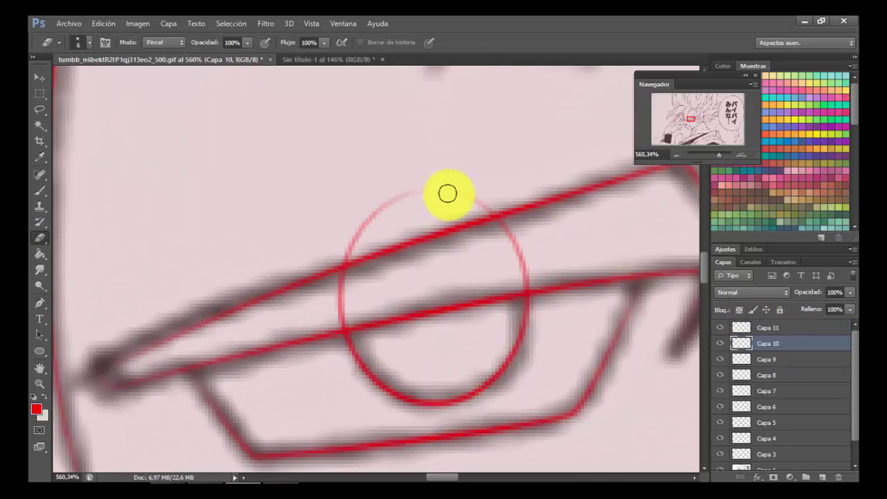
mouse_move(448, 192)
left_mouse_down()
mouse_move(525, 259)
mouse_move(528, 279)
mouse_move(376, 300)
mouse_move(328, 319)
mouse_move(420, 180)
left_mouse_up()
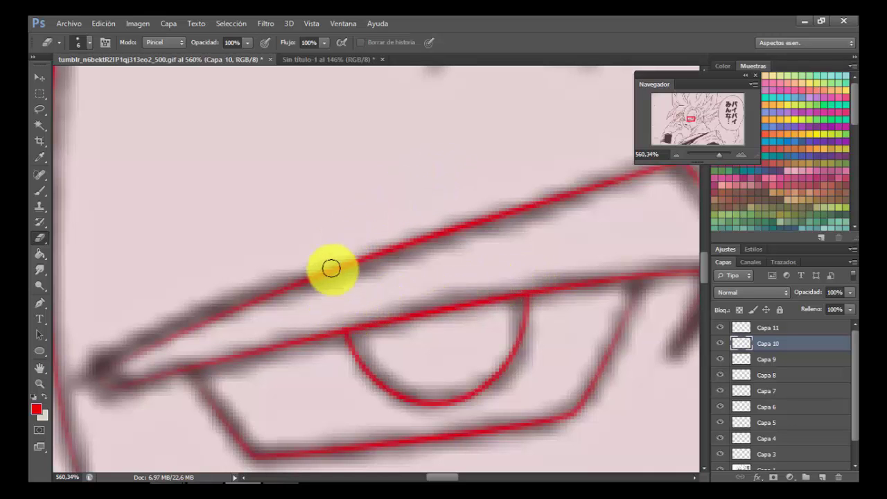
Hide Capa 1 and review the traced lines across the whole drawing
scroll(396, 192, "down", 5)
scroll(400, 193, "down", 4)
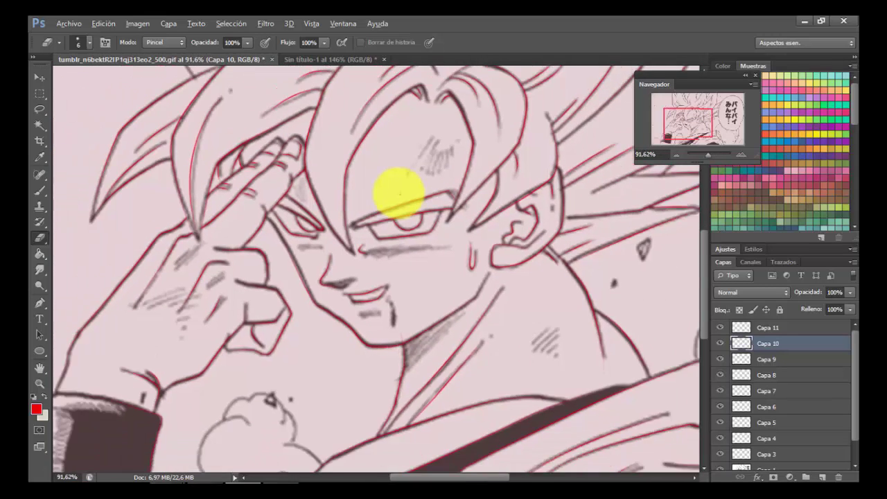
scroll(398, 213, "down", 1)
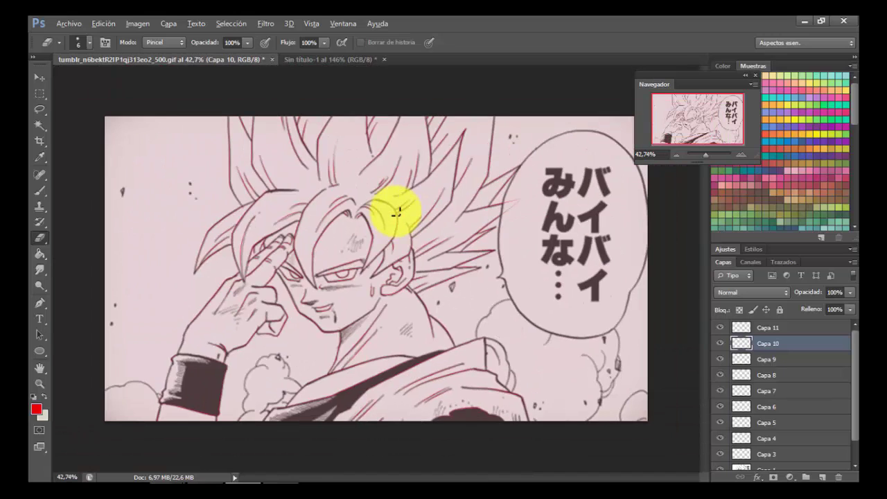
scroll(718, 392, "down", 1)
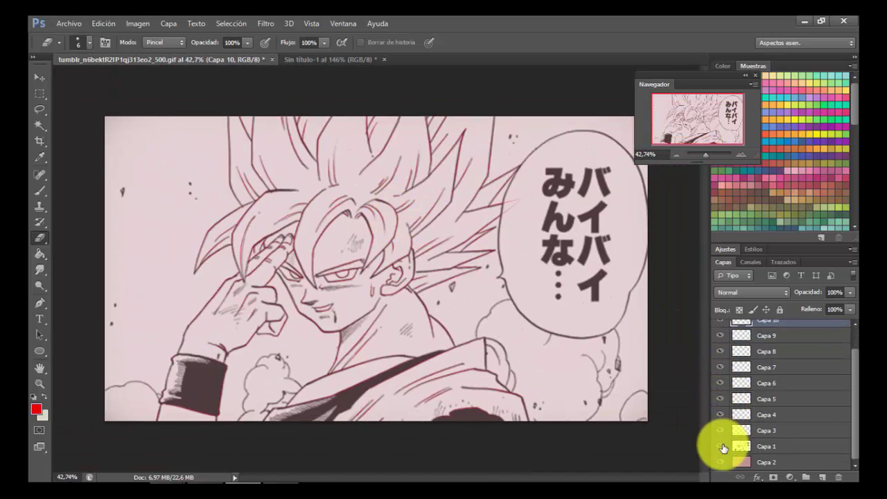
left_click(722, 447)
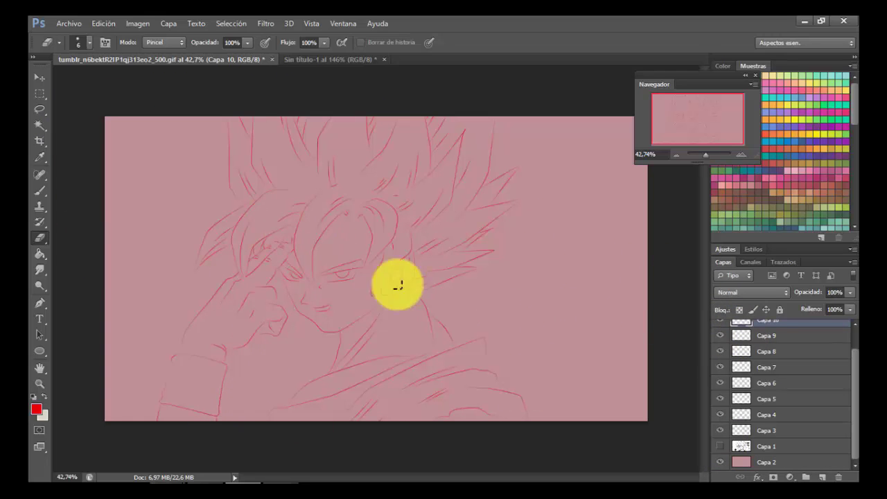
scroll(510, 353, "up", 3)
scroll(509, 352, "down", 3)
scroll(792, 356, "up", 1)
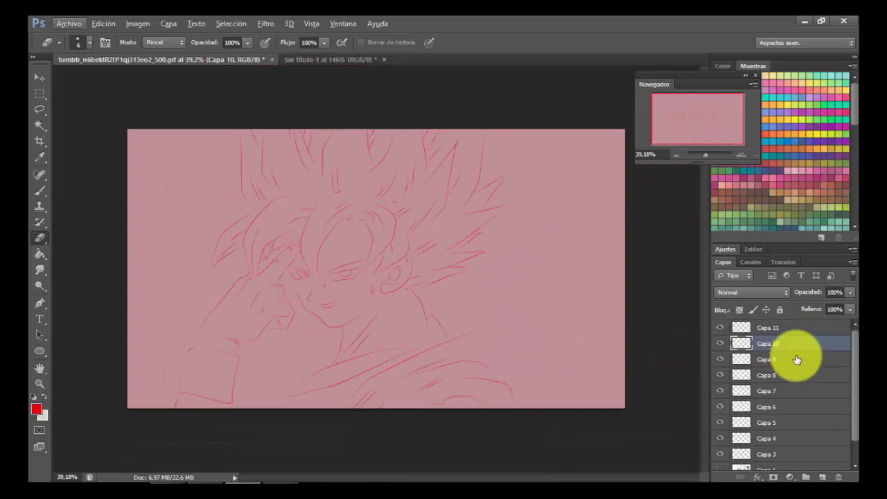
Create a layer group above Capa 11 and name it Lineas
left_click(803, 333)
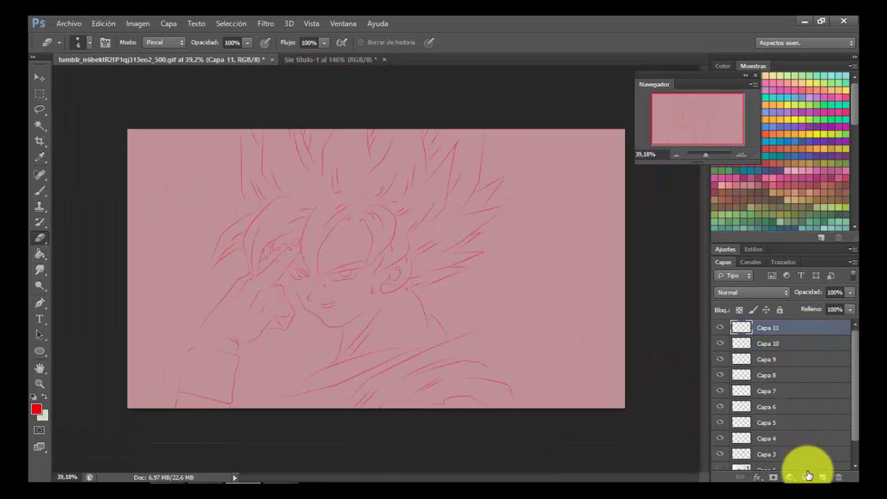
left_click(807, 476)
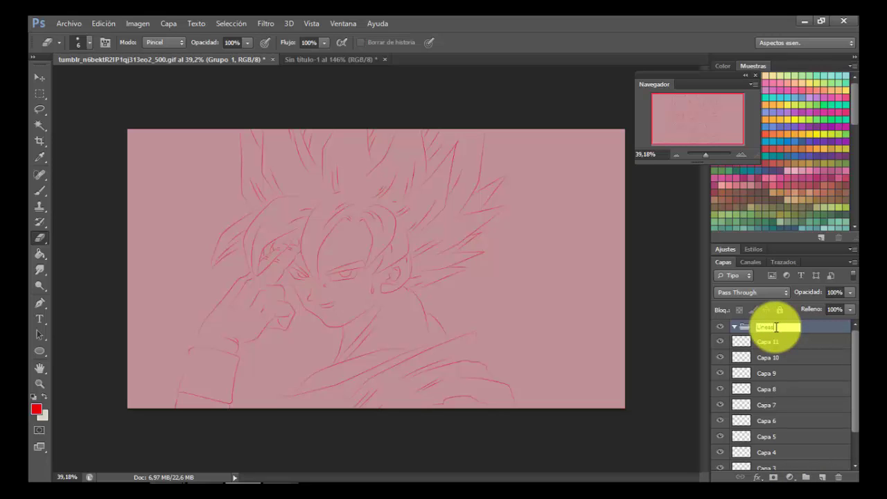
key("Return")
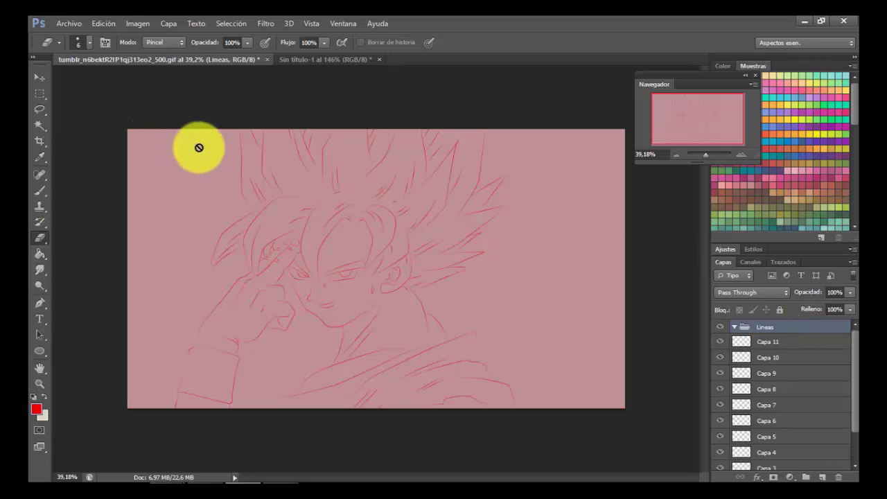
Move all layers from Capa 11 down to Capa 1 into the Lineas group and collapse the group
left_click(805, 344)
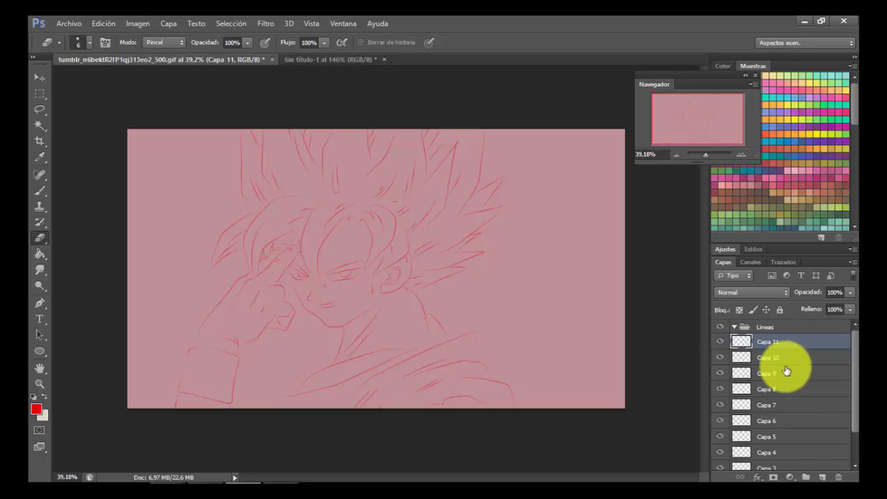
scroll(825, 381, "down", 2)
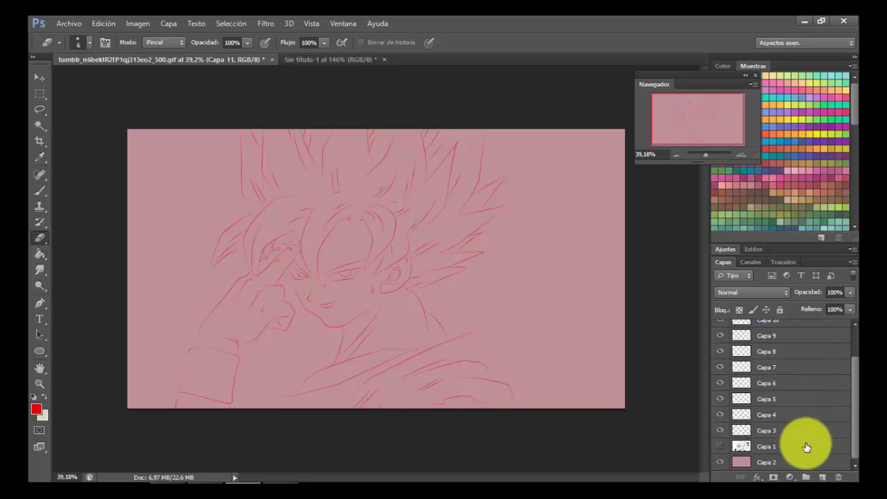
left_click(806, 447, "shift")
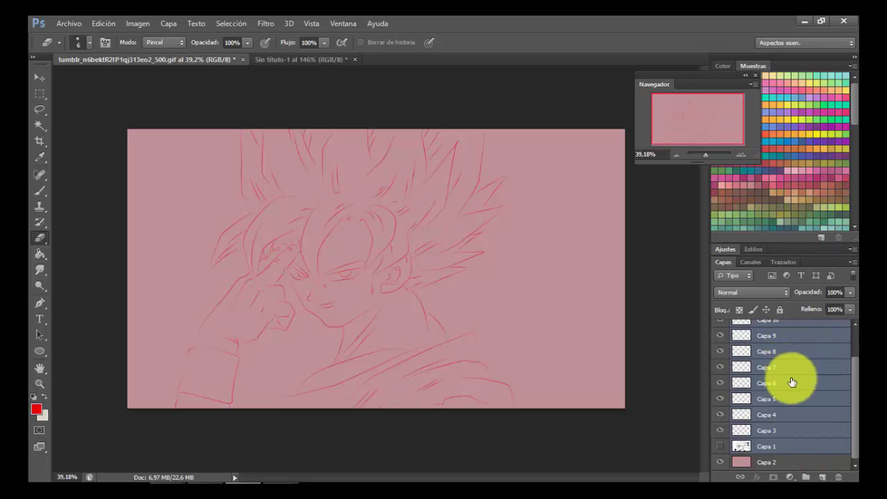
scroll(783, 361, "up", 2)
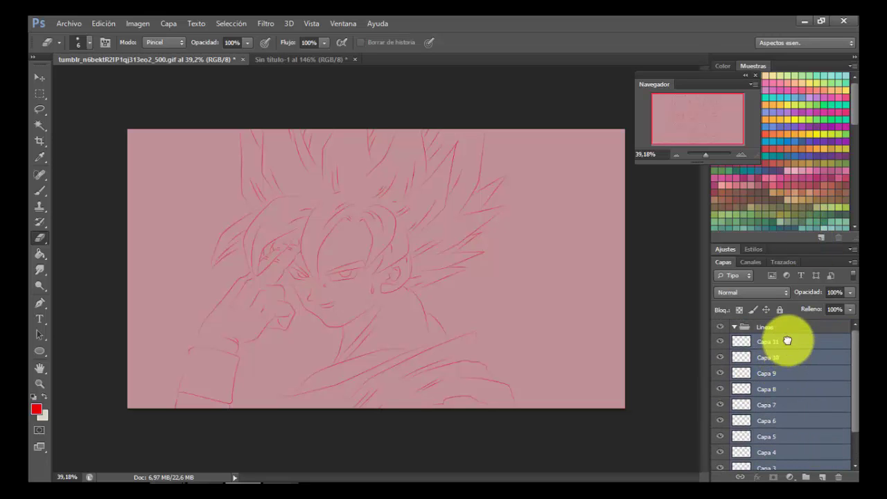
left_click_drag(787, 342, 793, 327)
left_click(734, 326)
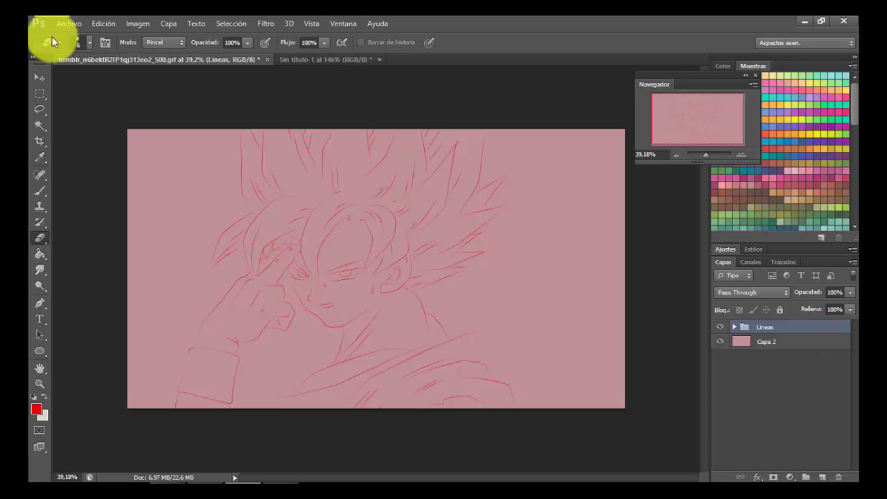
left_click(284, 471)
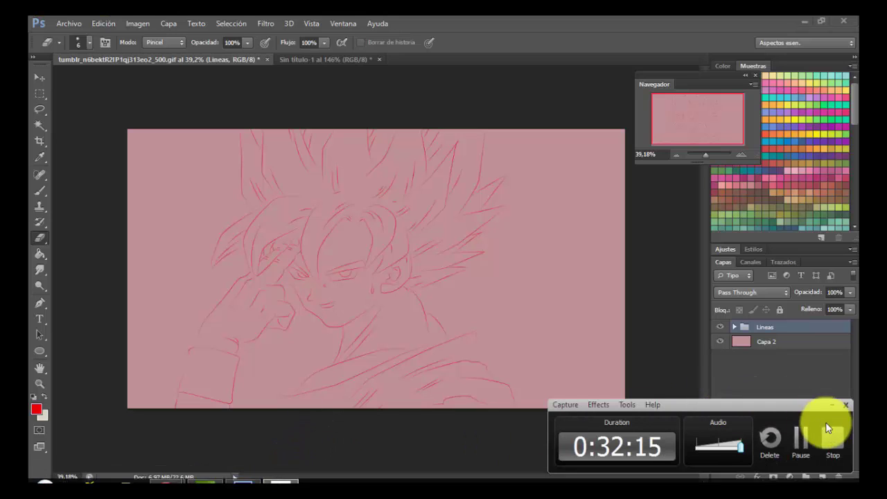